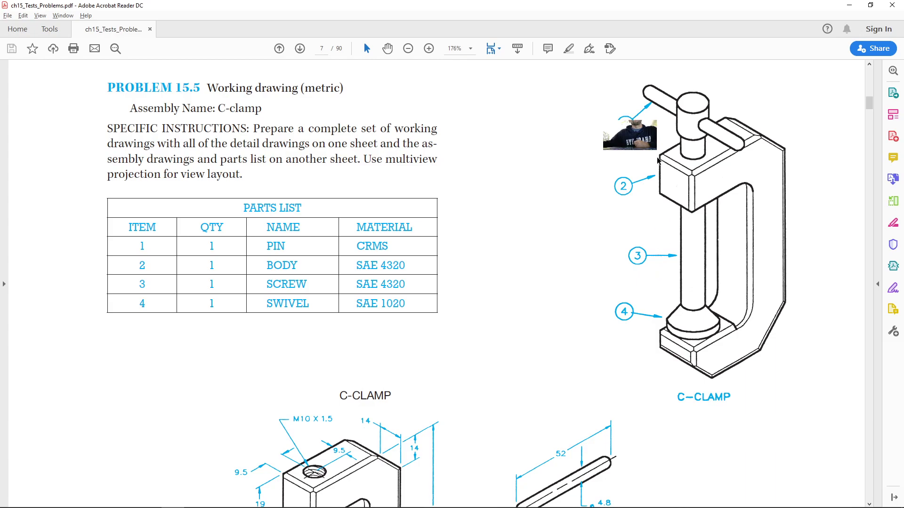
# Review Problem 15.5's parts list and detail drawings in Acrobat, then return to AutoCAD
pyautogui.scroll(-15, 608, 271)
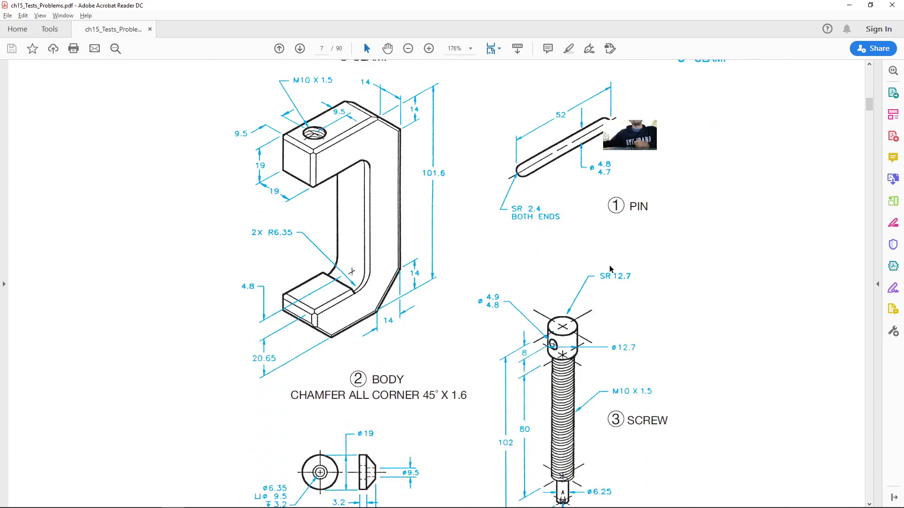
pyautogui.scroll(15, 623, 328)
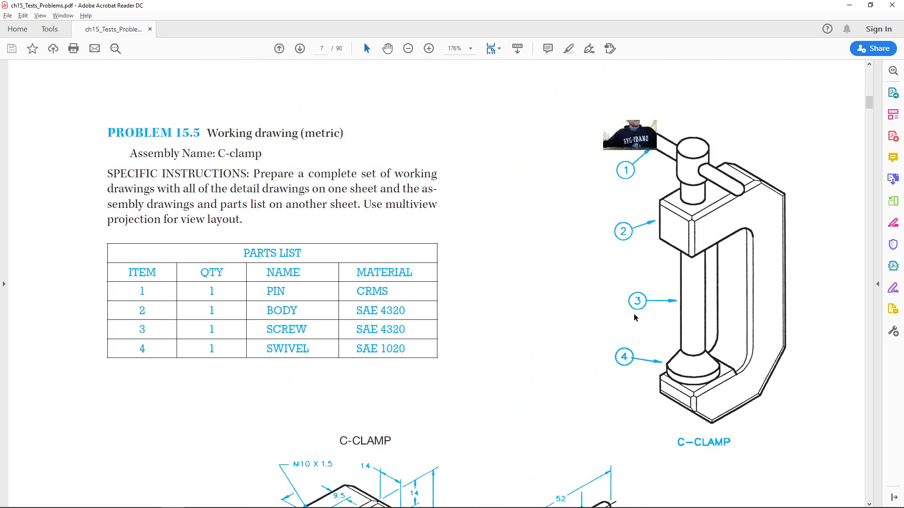
pyautogui.scroll(-3, 634, 318)
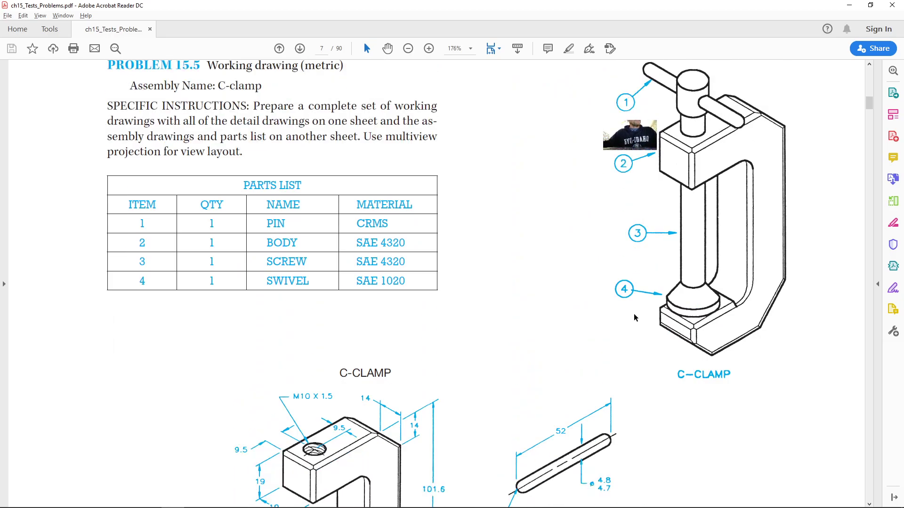
pyautogui.hotkey('alt', 'Tab')
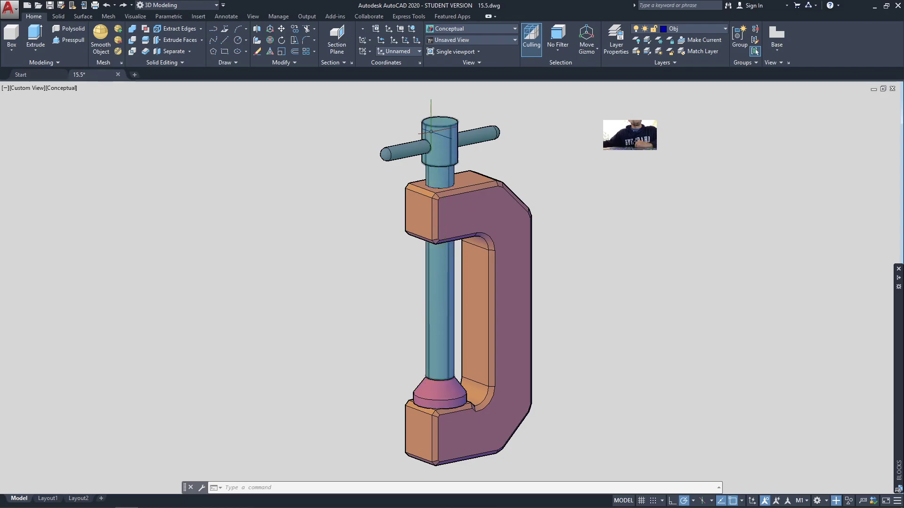
pyautogui.click(449, 340)
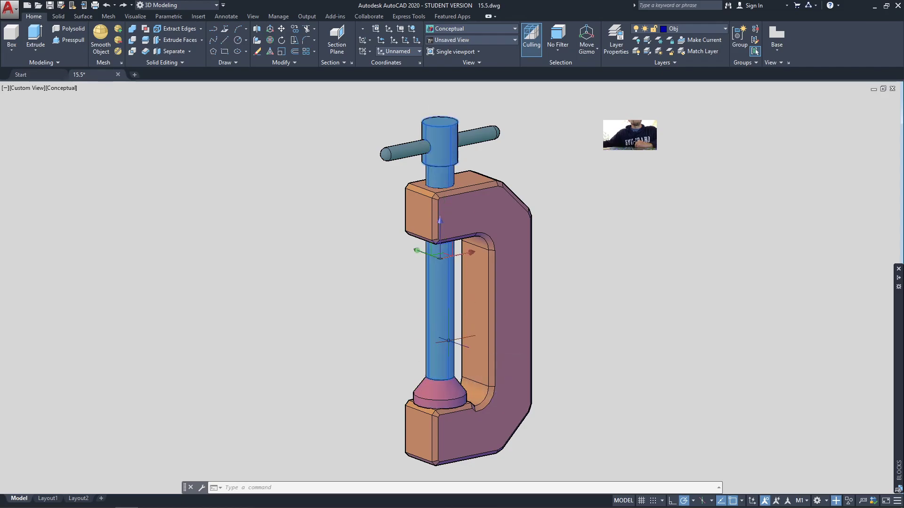
pyautogui.click(439, 221)
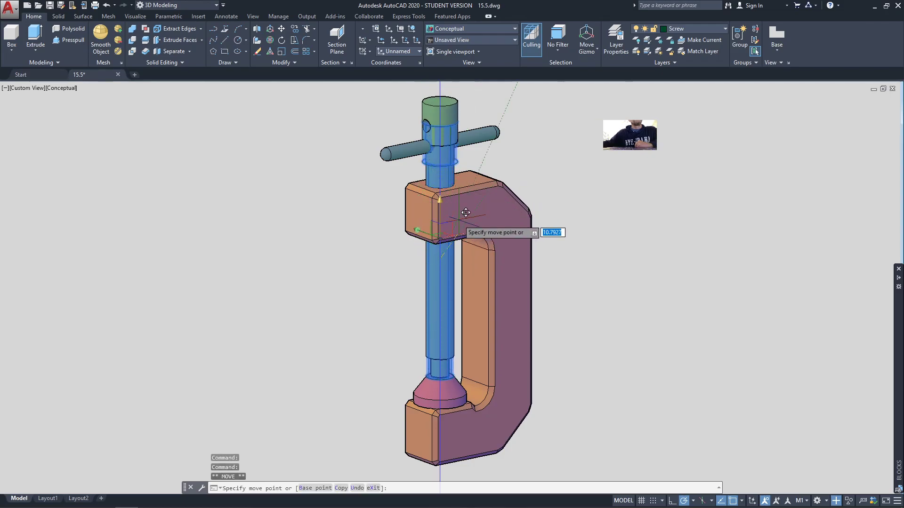
pyautogui.rightClick(457, 249)
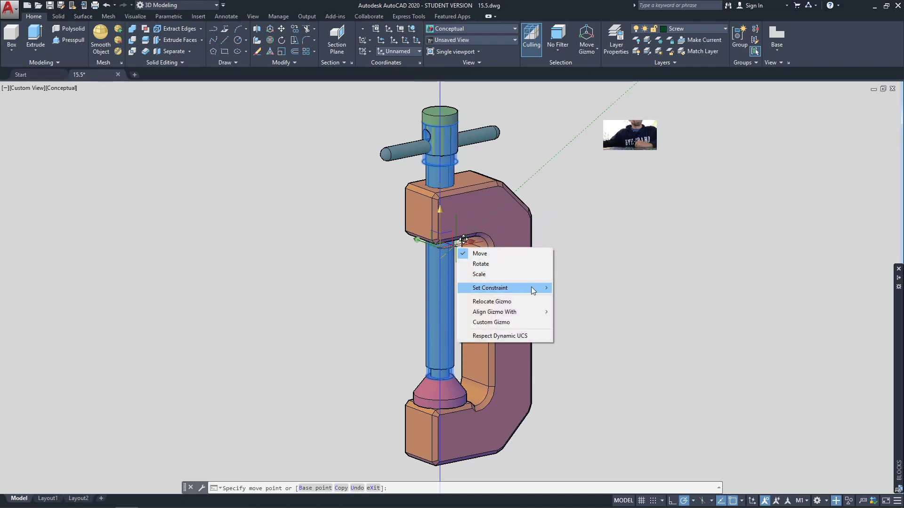
pyautogui.press('Escape')
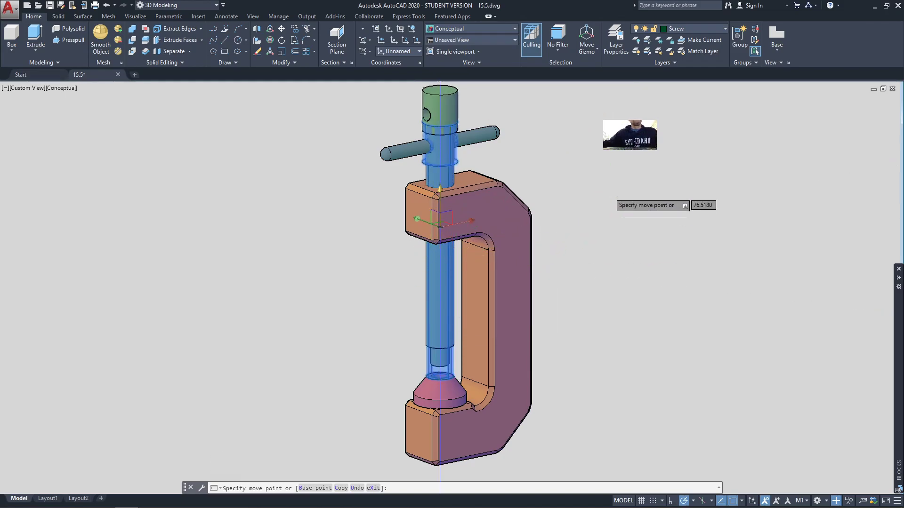
pyautogui.press('Escape')
pyautogui.press('Escape')
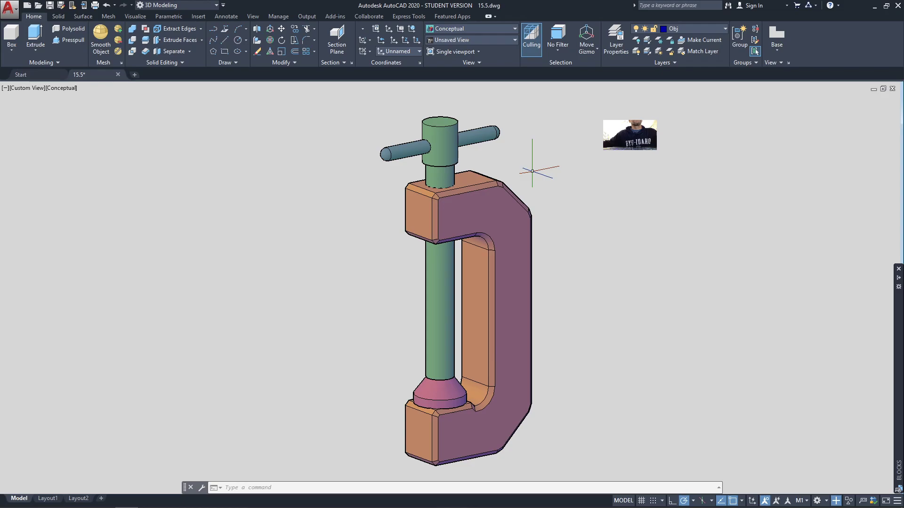
# Place a front base view of the C-clamp model near the centre of Layout1
pyautogui.click(48, 498)
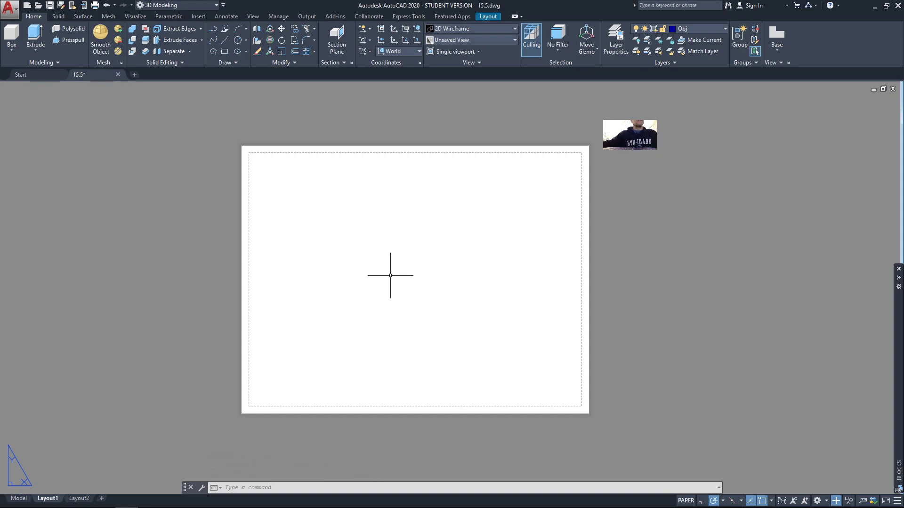
pyautogui.click(781, 54)
pyautogui.click(795, 68)
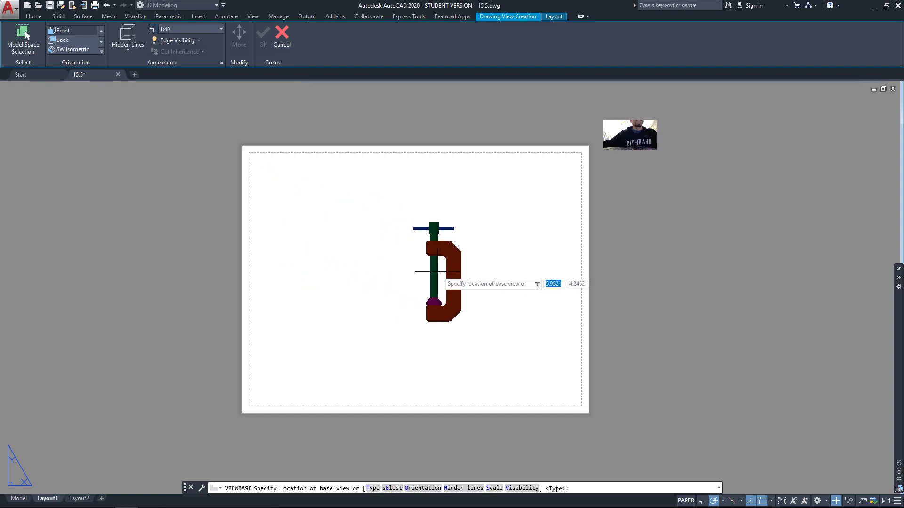
pyautogui.click(437, 271)
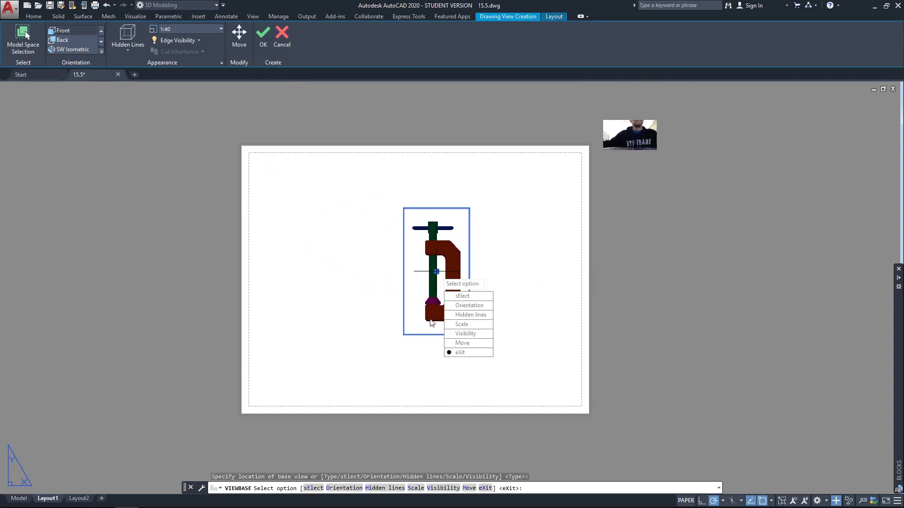
pyautogui.click(461, 353)
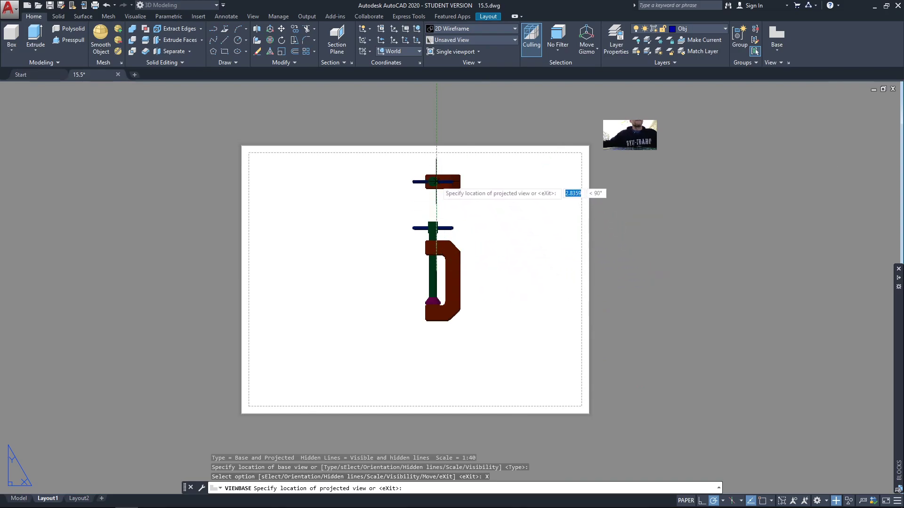
# Add an isometric projected view at the sheet's upper right
pyautogui.click(551, 202)
pyautogui.press('Return')
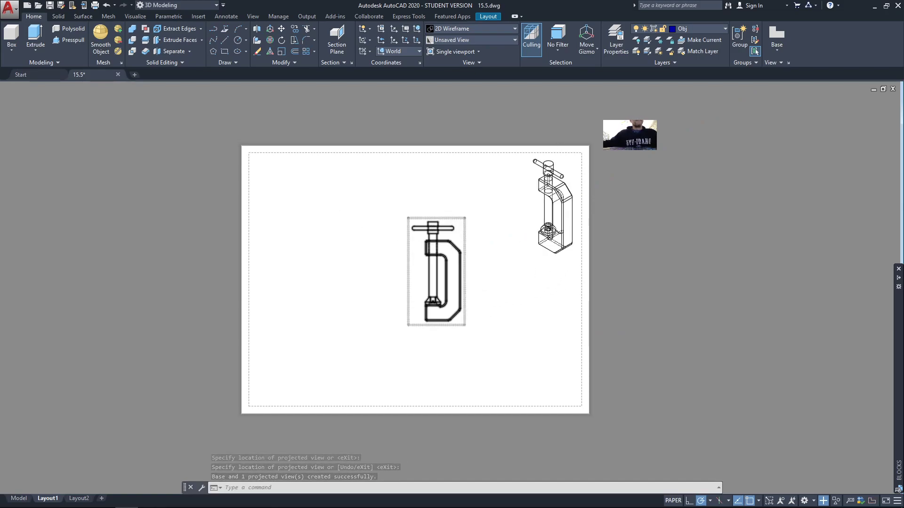
pyautogui.scroll(5, 453, 246)
pyautogui.scroll(3, 452, 257)
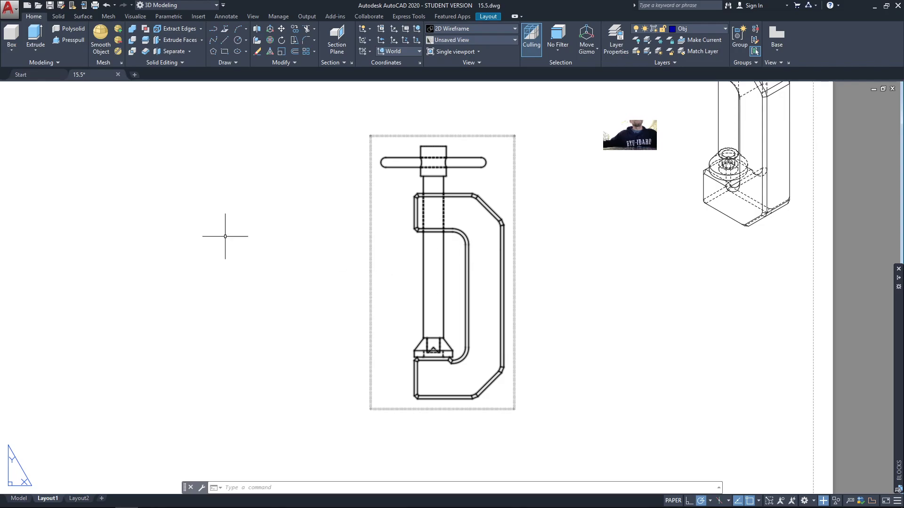
pyautogui.scroll(-2, 209, 180)
# Insert the BORDER title-block at the sheet's lower-left corner
pyautogui.scroll(-2, 209, 181)
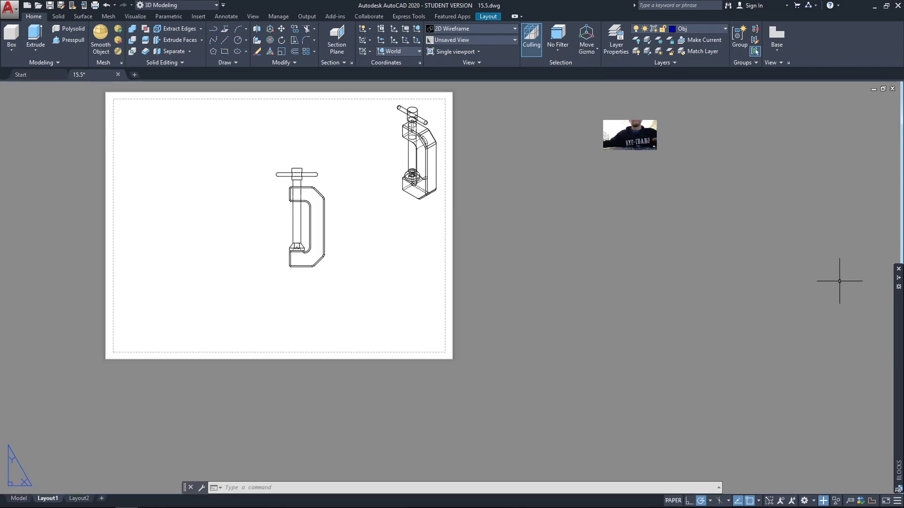
pyautogui.moveTo(899, 306)
pyautogui.click(812, 323)
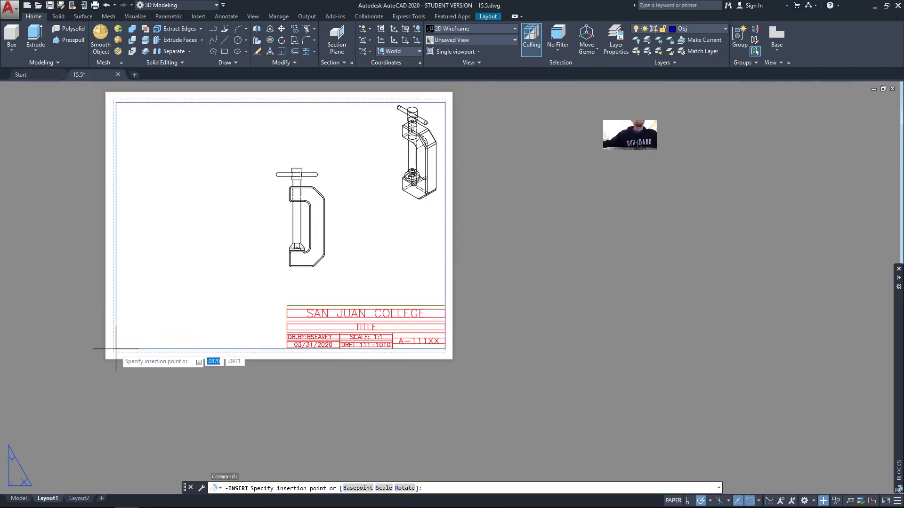
pyautogui.click(114, 347)
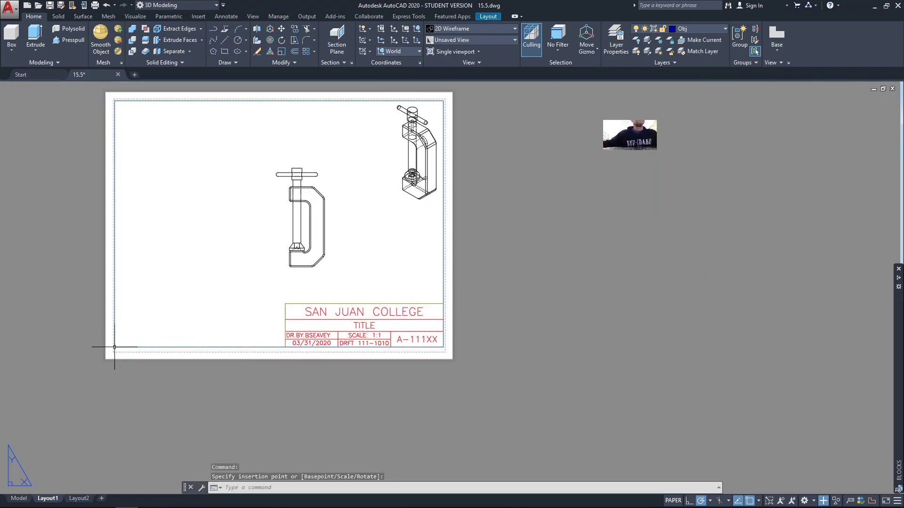
# Make Notes the current layer
pyautogui.click(225, 16)
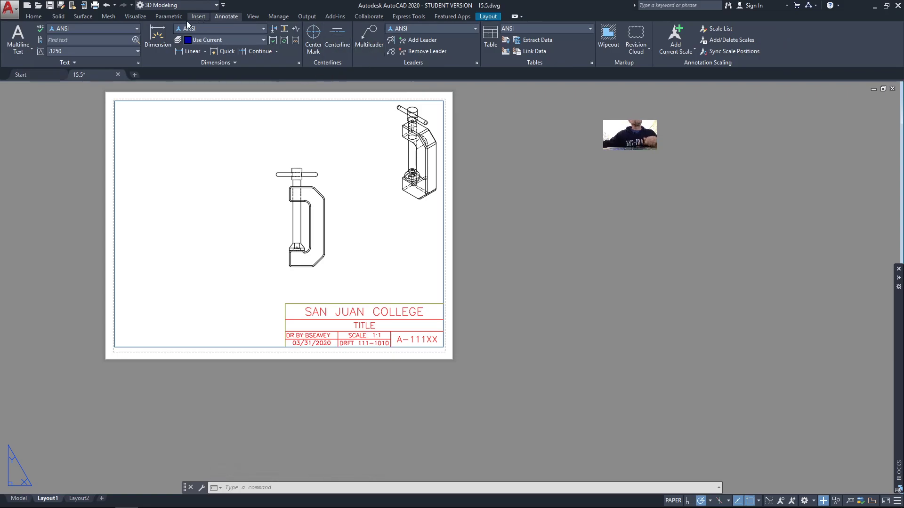
pyautogui.click(34, 16)
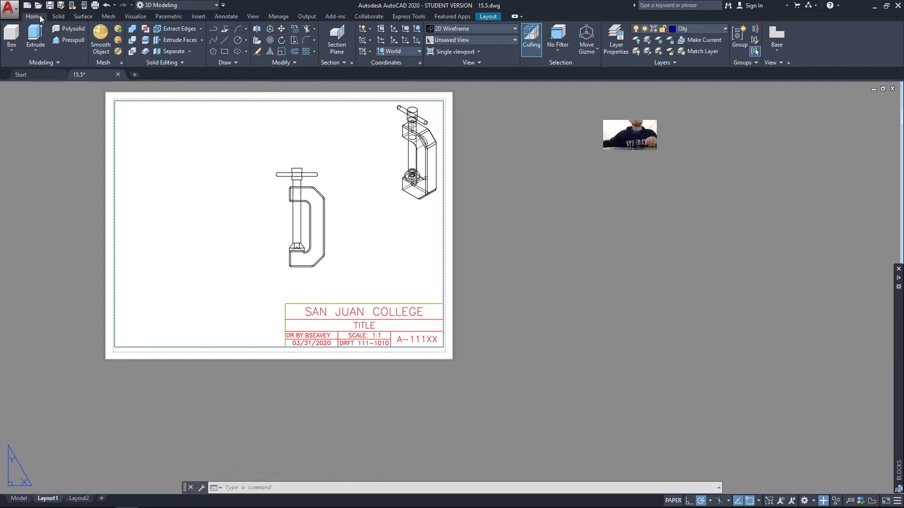
pyautogui.click(715, 28)
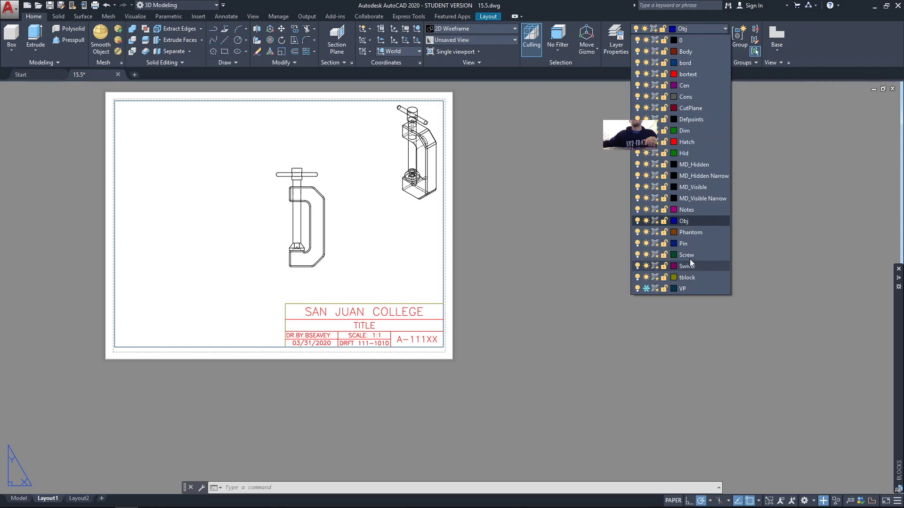
pyautogui.click(689, 213)
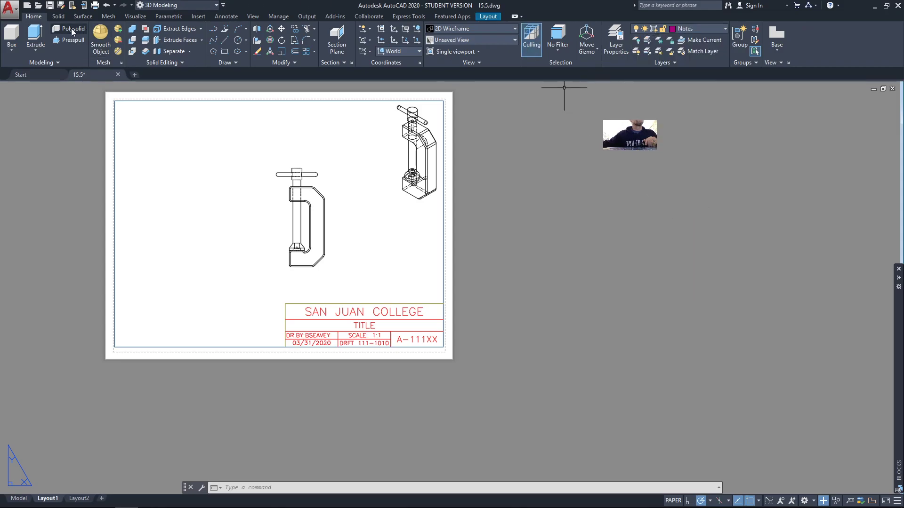
pyautogui.click(227, 17)
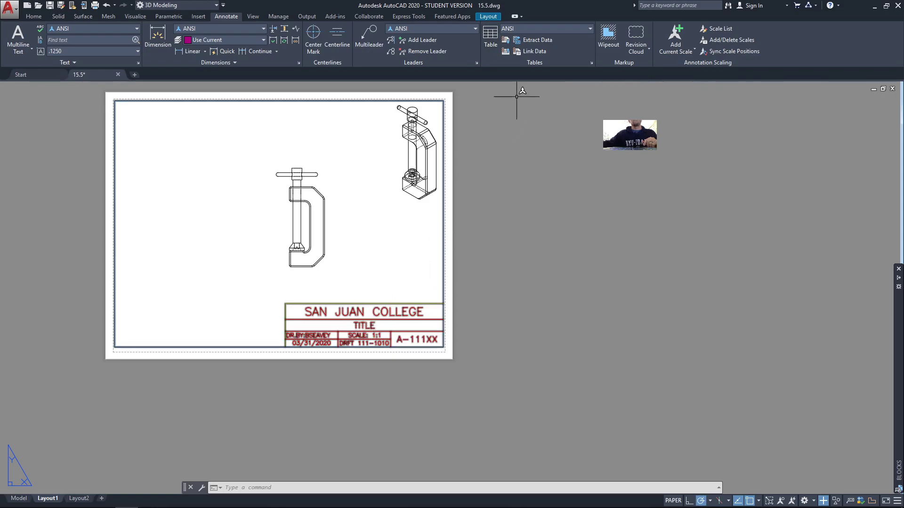
# Insert a four-column table at the sheet's top-left titled BILL OF MATERIALS
pyautogui.click(490, 33)
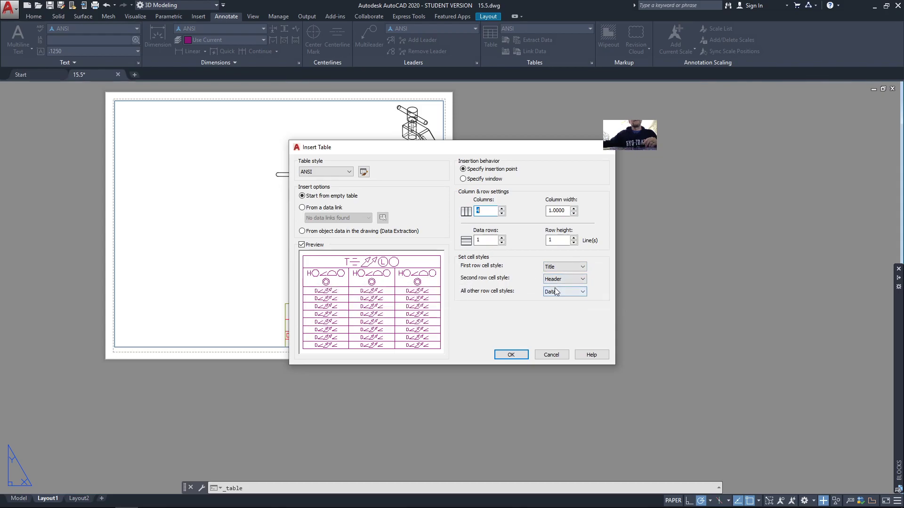
pyautogui.click(510, 355)
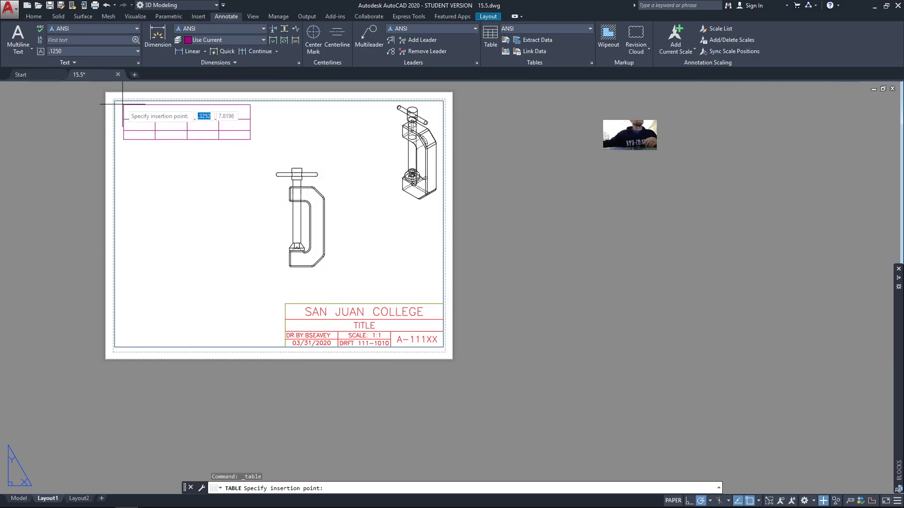
pyautogui.click(101, 94)
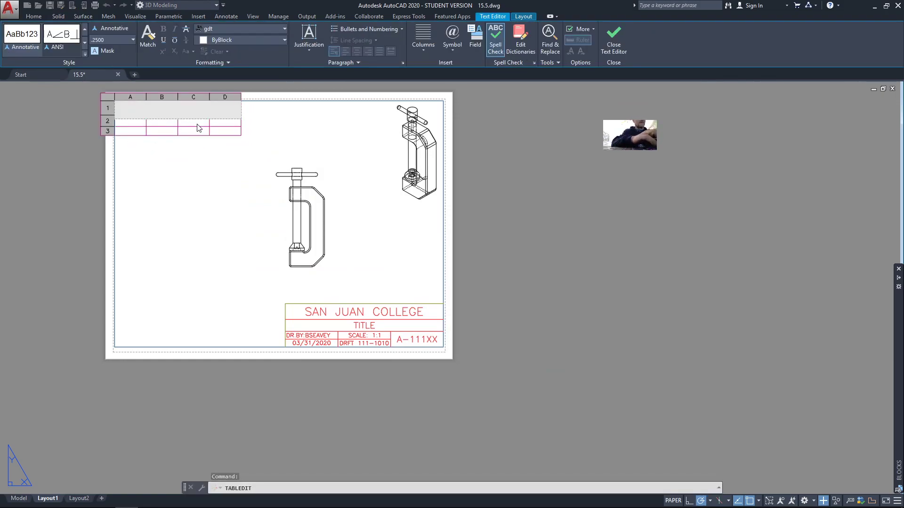
pyautogui.write('BILL OF MA')
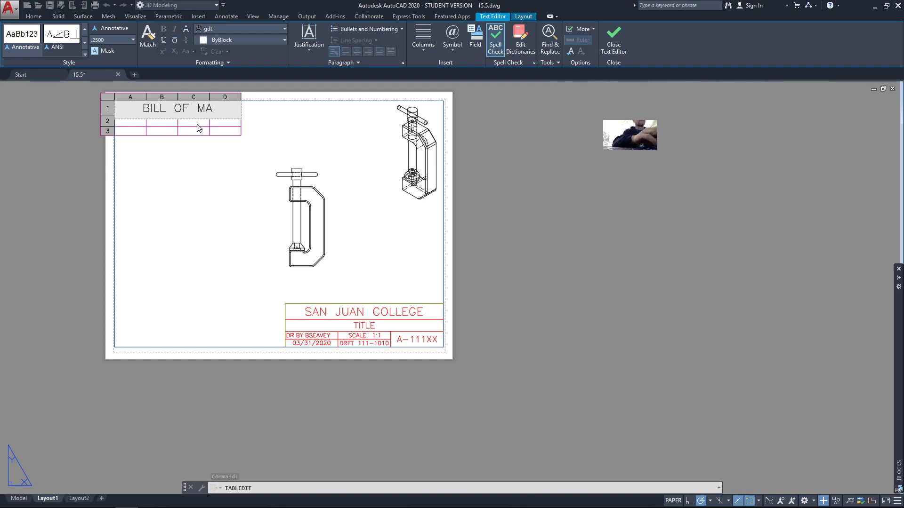
pyautogui.write('TERIALS')
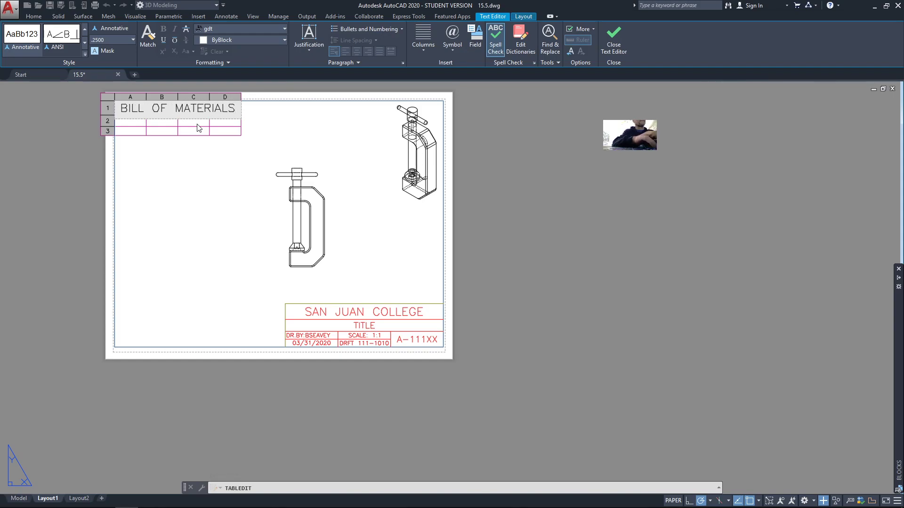
pyautogui.press('Escape')
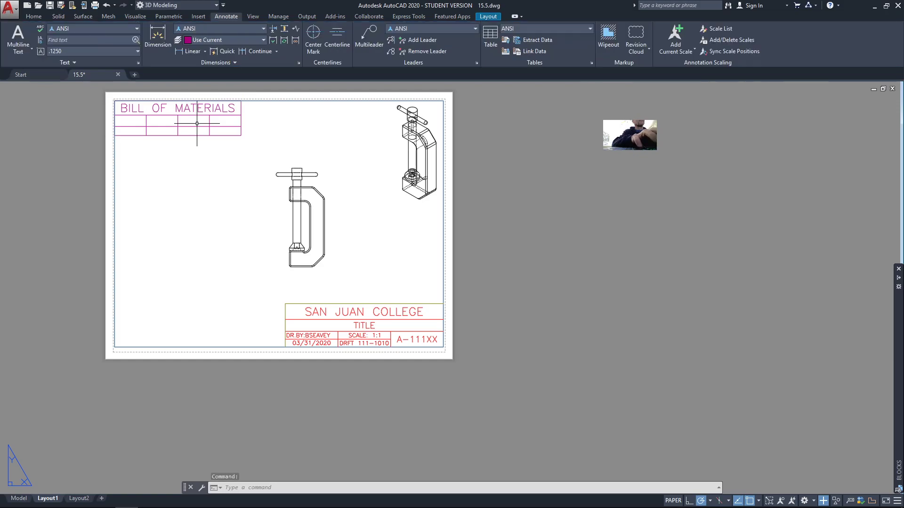
pyautogui.click(130, 118)
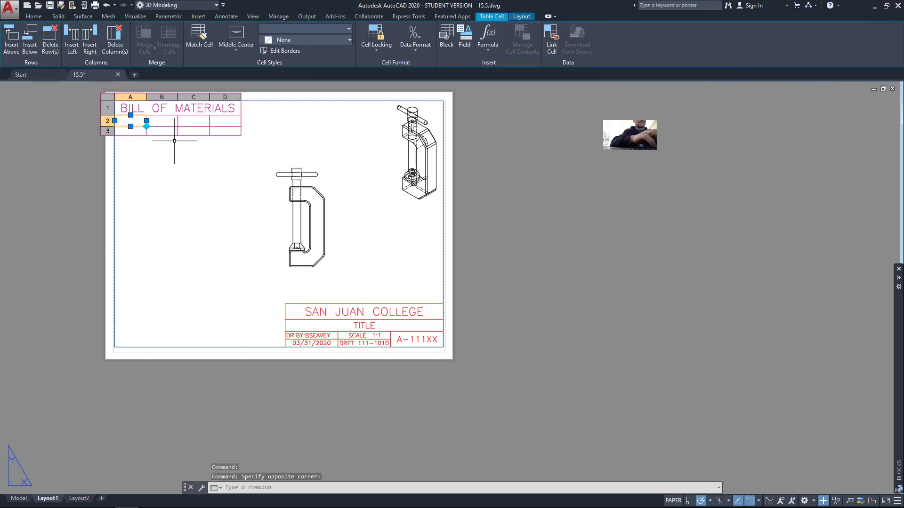
pyautogui.hotkey('alt', 'Tab')
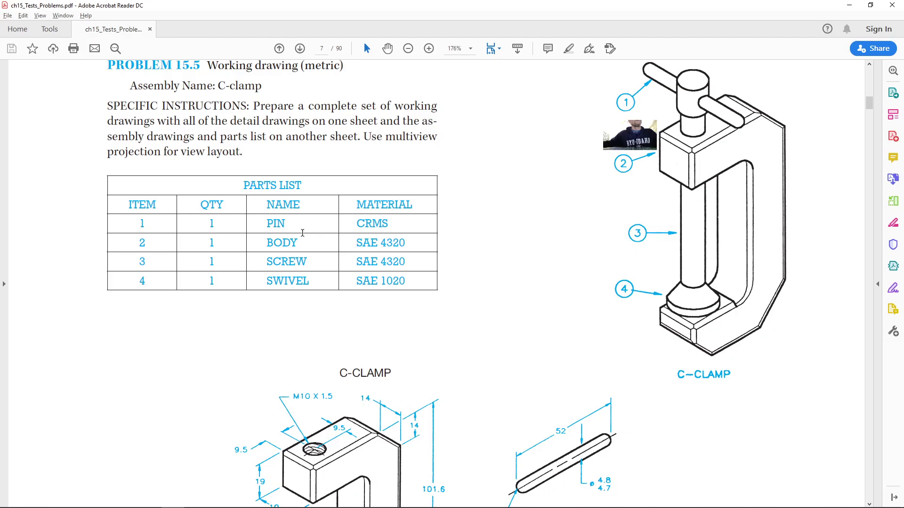
pyautogui.hotkey('alt', 'Tab')
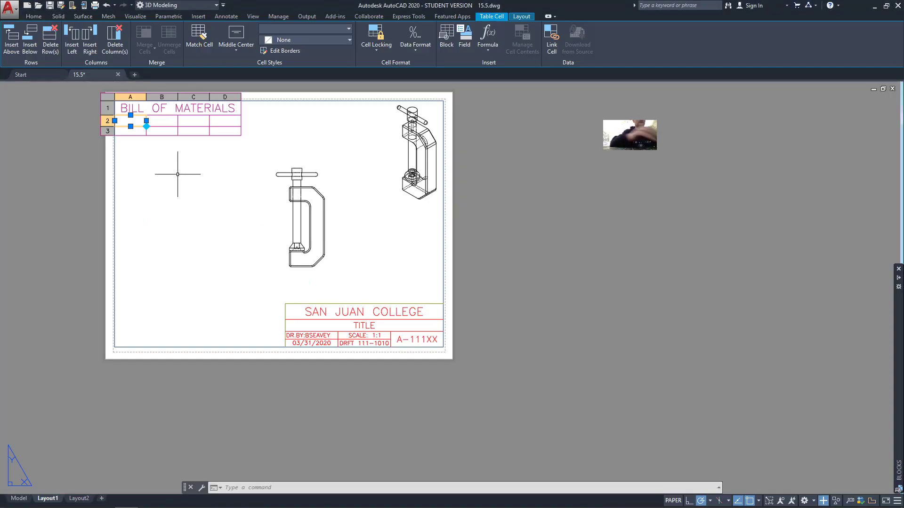
# Enter ITEM, QTY, MTL and DESC into header cells A2 through D2
pyautogui.write('ITEM')
pyautogui.press('Tab')
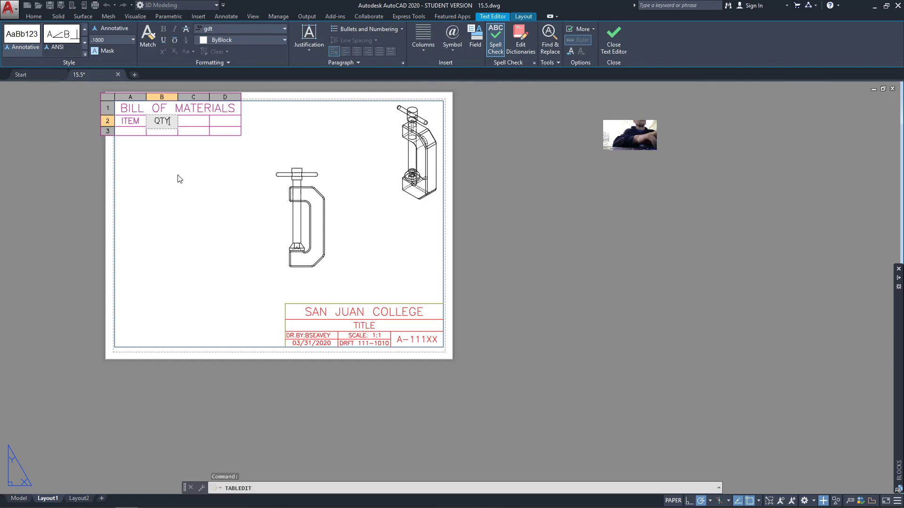
pyautogui.press('Tab')
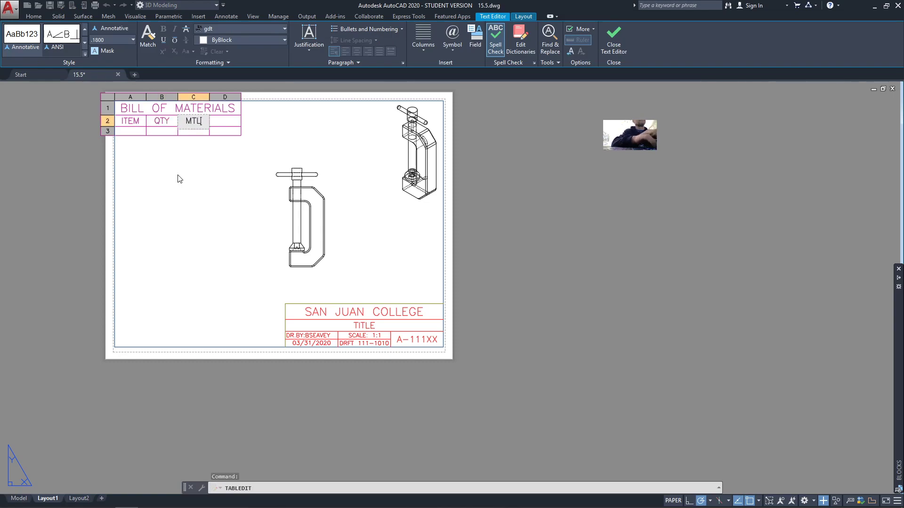
pyautogui.press('Tab')
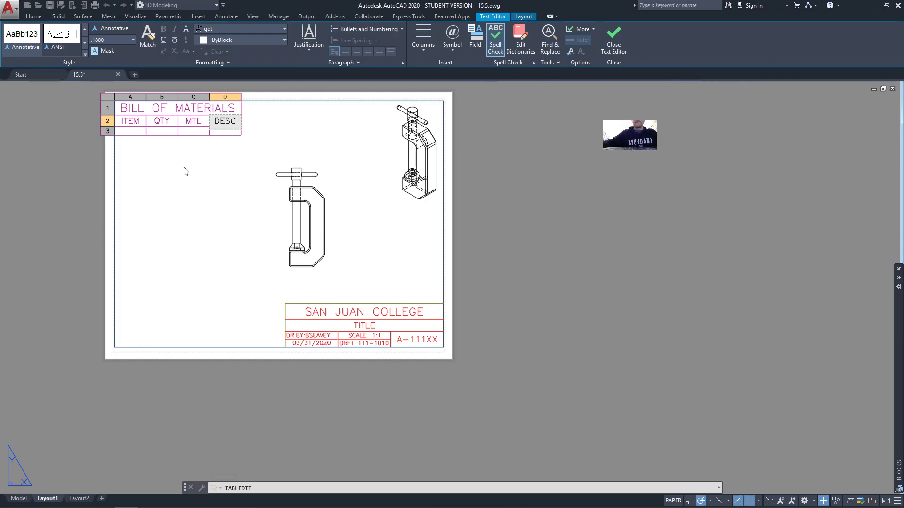
pyautogui.press('Return')
pyautogui.press('Escape')
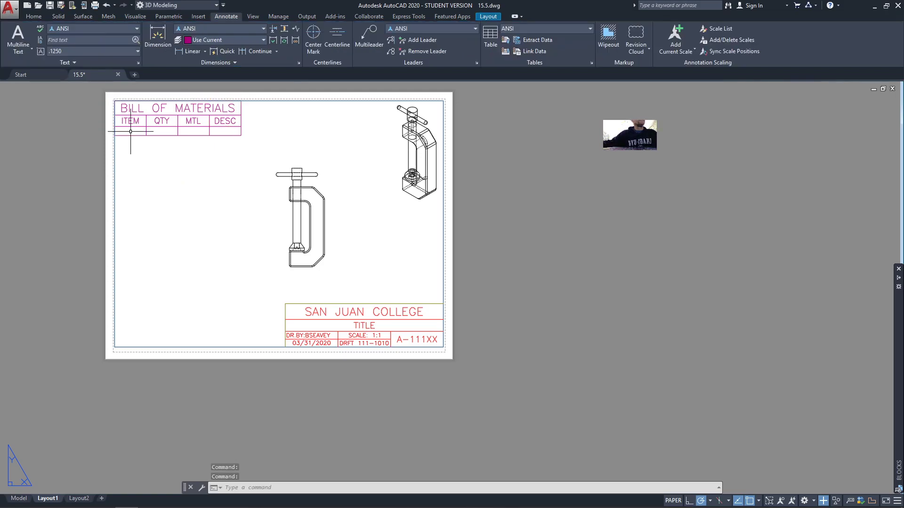
# Insert three rows below row 3 so the table has four data rows
pyautogui.click(124, 132)
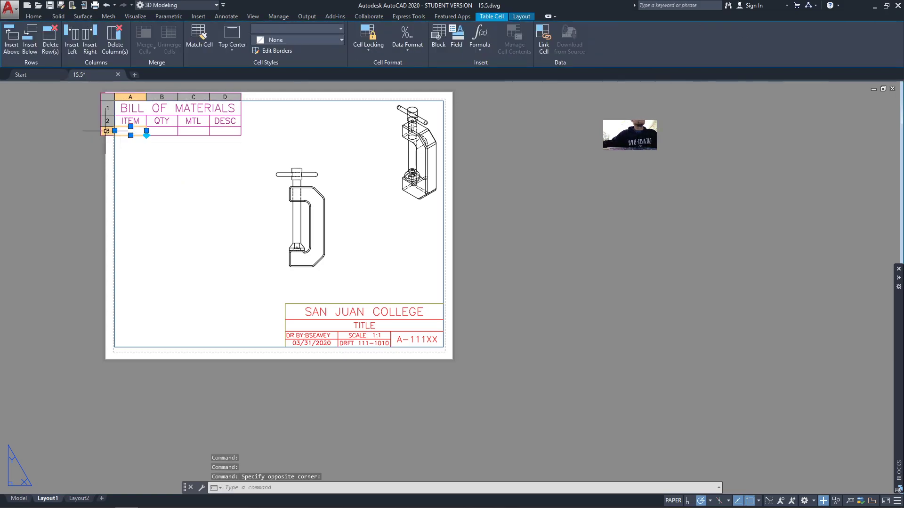
pyautogui.rightClick(106, 131)
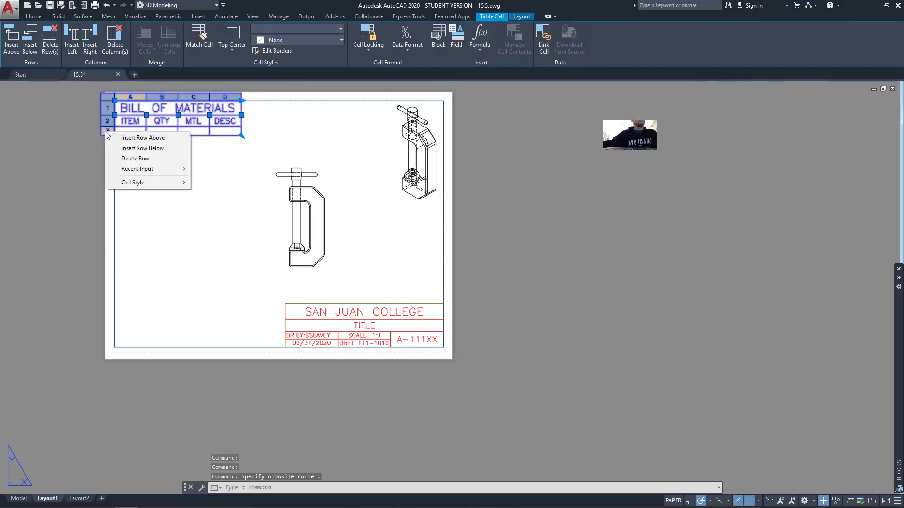
pyautogui.click(163, 147)
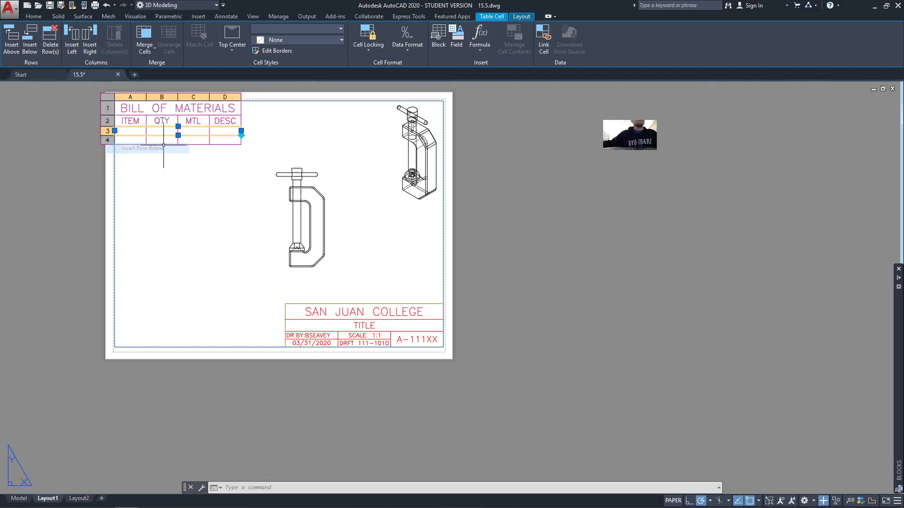
pyautogui.rightClick(106, 140)
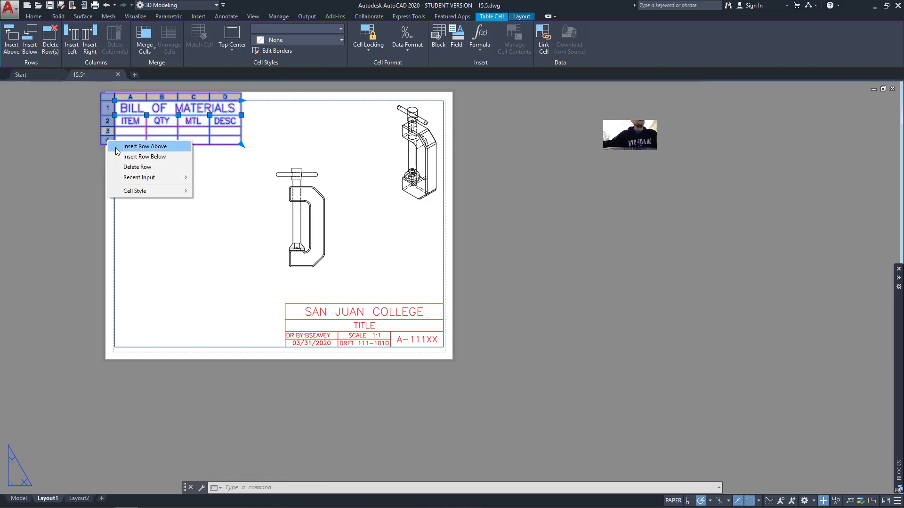
pyautogui.click(143, 157)
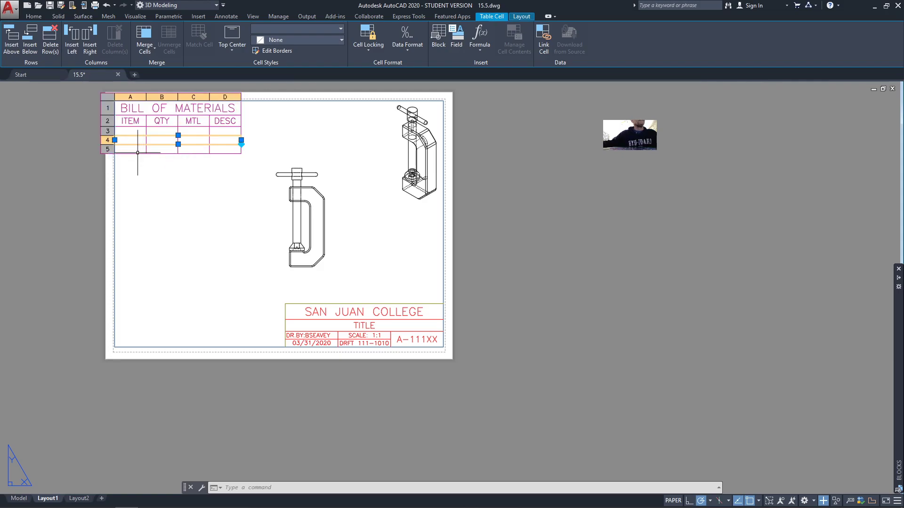
pyautogui.rightClick(107, 152)
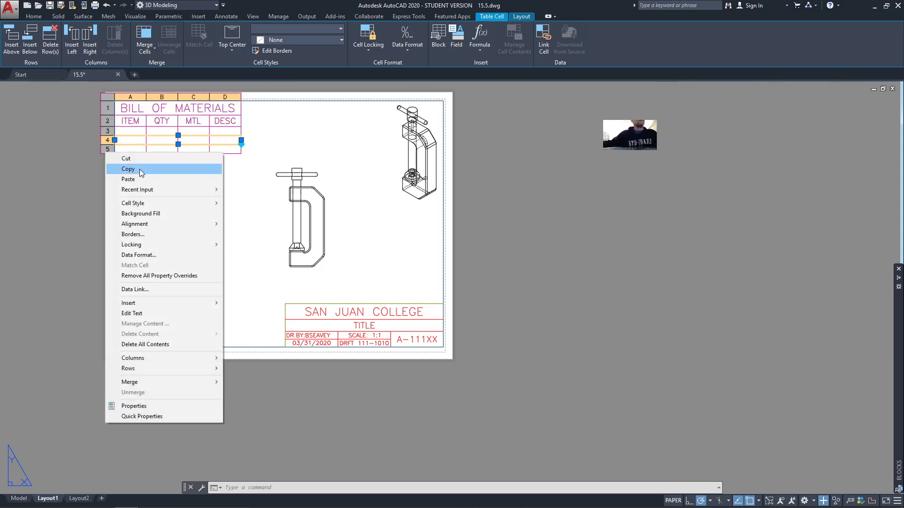
pyautogui.rightClick(108, 148)
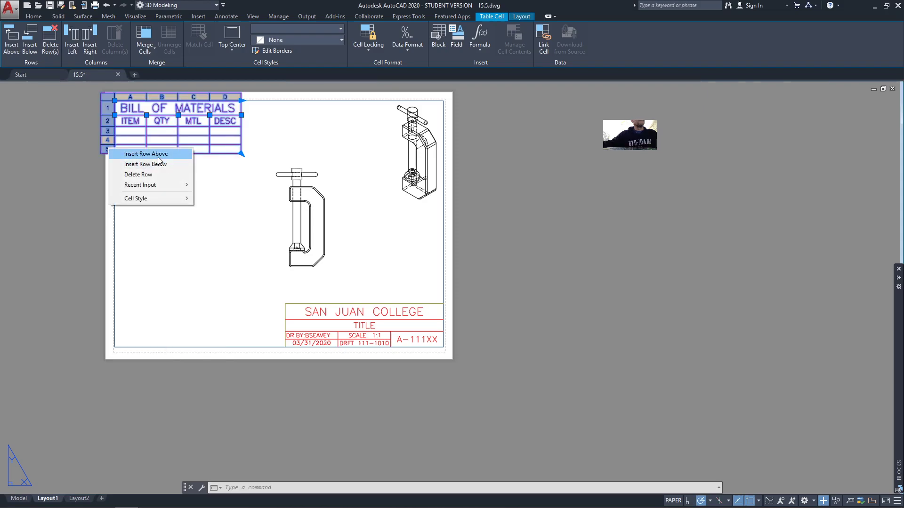
pyautogui.click(153, 164)
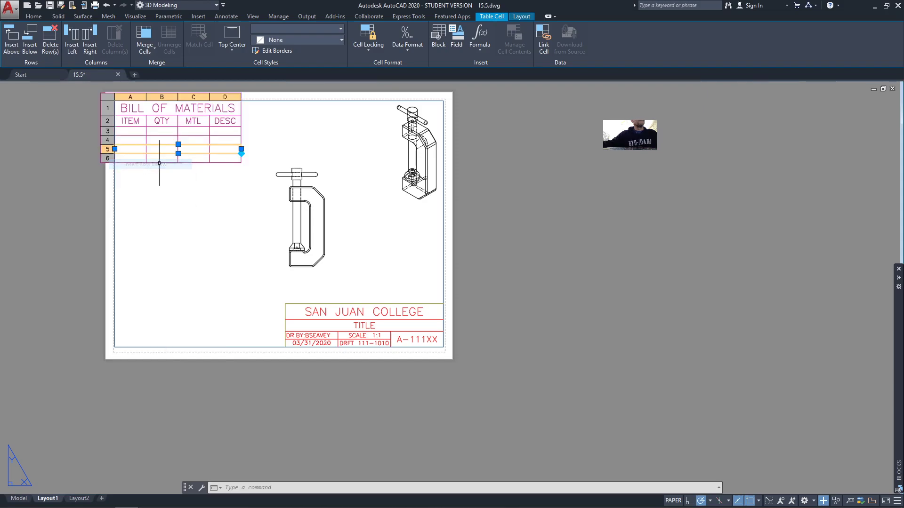
# Number the ITEM column 1 through 4
pyautogui.click(131, 131)
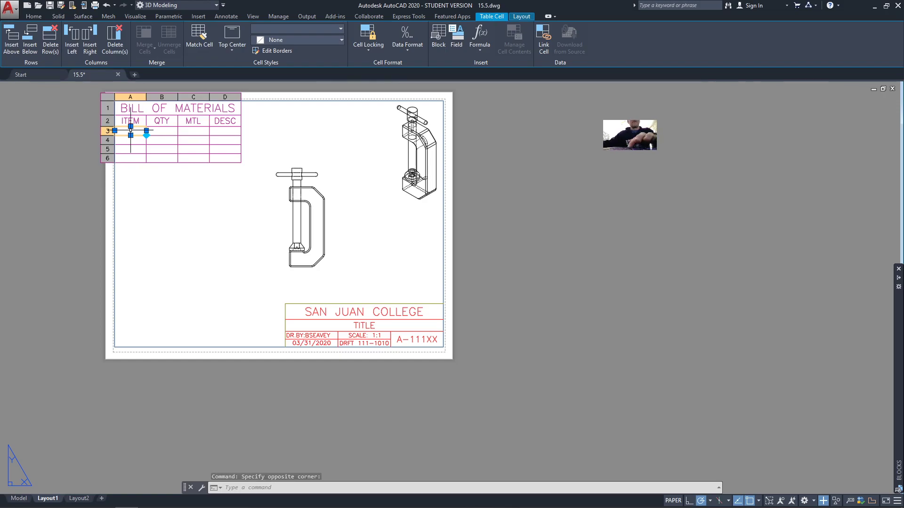
pyautogui.write('1')
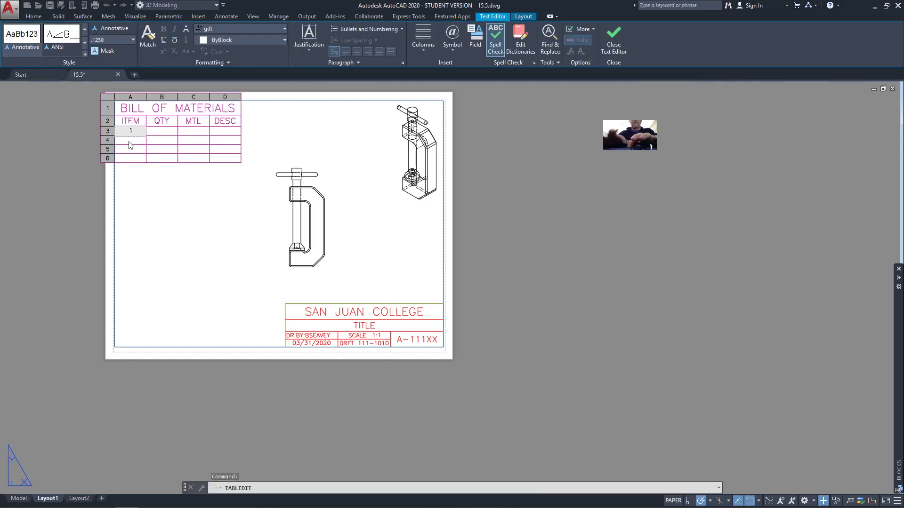
pyautogui.click(130, 142)
pyautogui.write('2')
pyautogui.press('Return')
pyautogui.write('3')
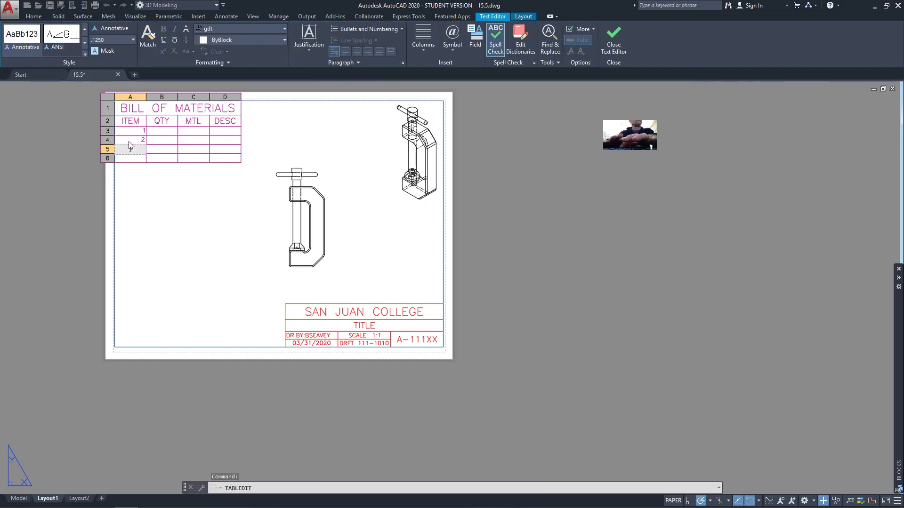
pyautogui.press('Return')
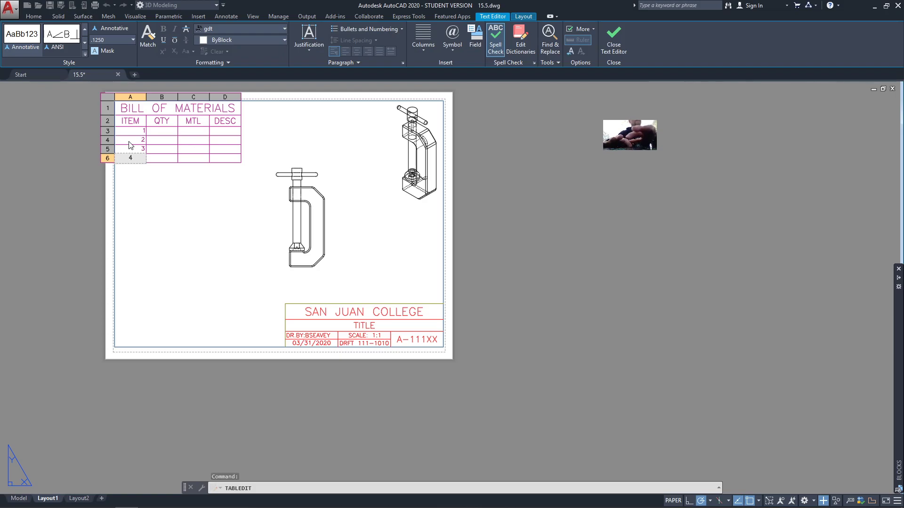
pyautogui.press('Tab')
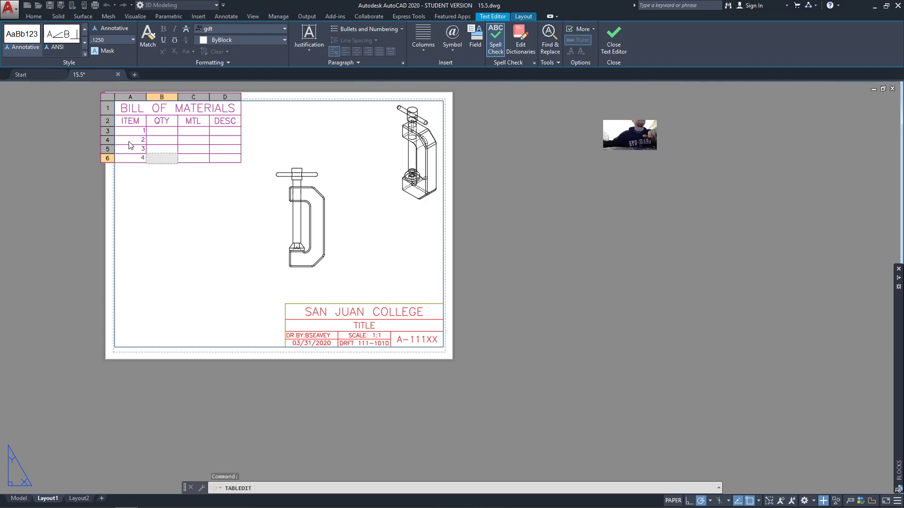
pyautogui.click(163, 132)
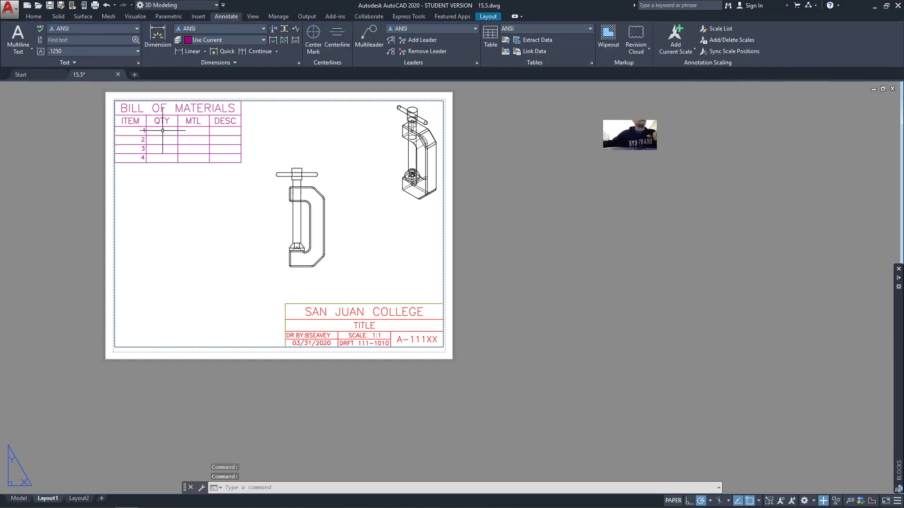
# Enter a quantity of 1 in each QTY cell
pyautogui.click(162, 131)
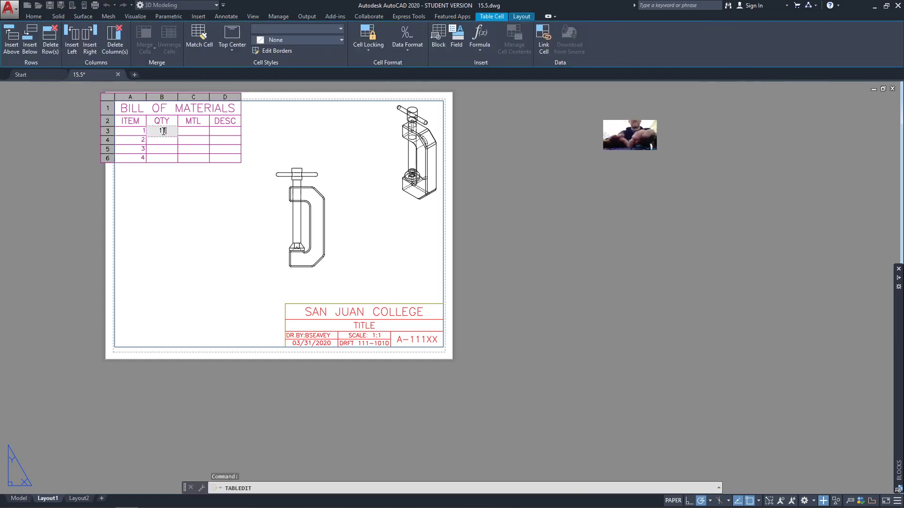
pyautogui.write('1')
pyautogui.press('Return')
pyautogui.write('1')
pyautogui.press('Return')
pyautogui.write('1')
pyautogui.press('Return')
pyautogui.write('1')
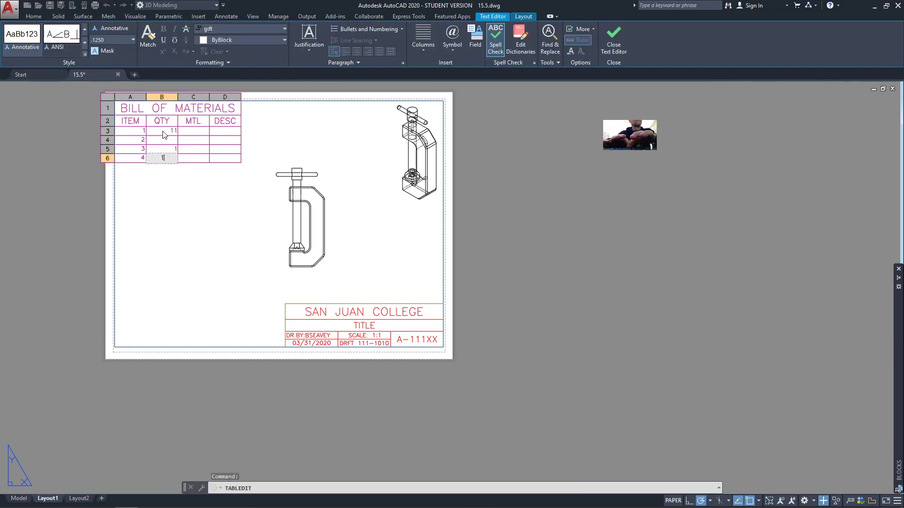
pyautogui.press('Up')
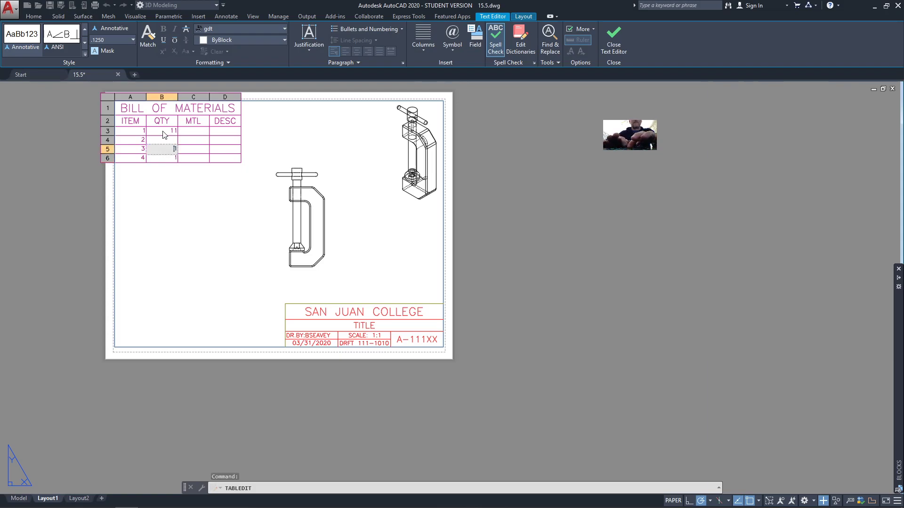
pyautogui.press('Up')
pyautogui.press('Up')
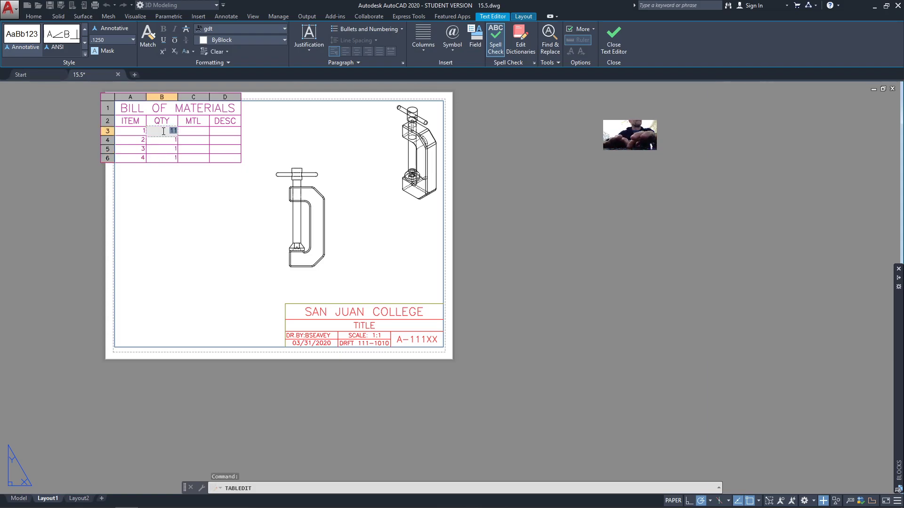
pyautogui.press('Down')
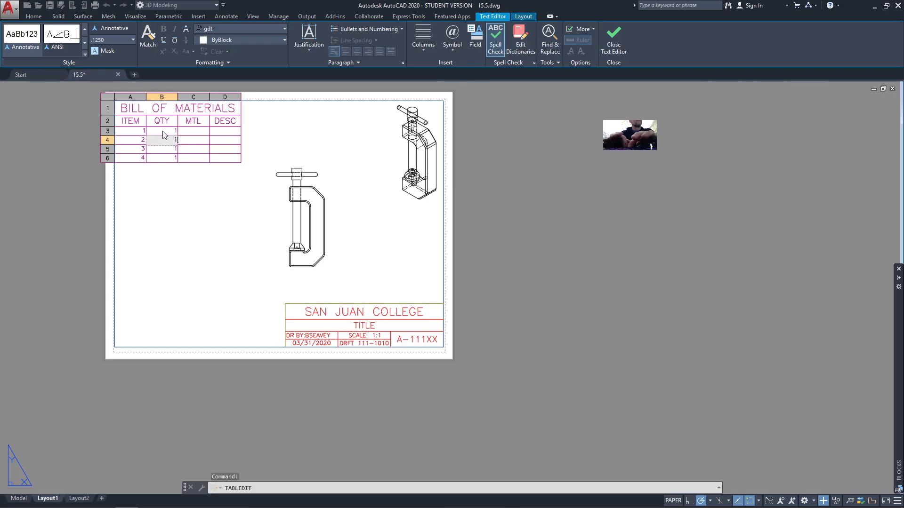
pyautogui.press('Tab')
pyautogui.press('Up')
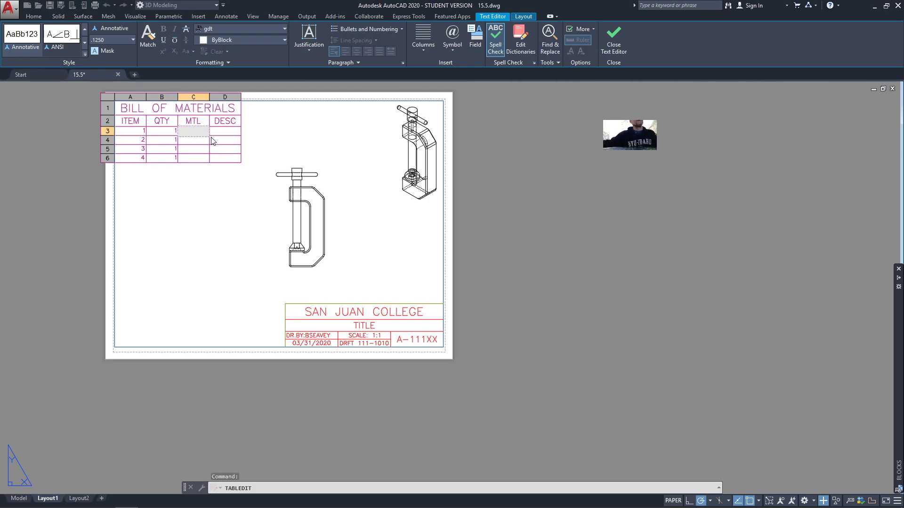
pyautogui.press('Escape')
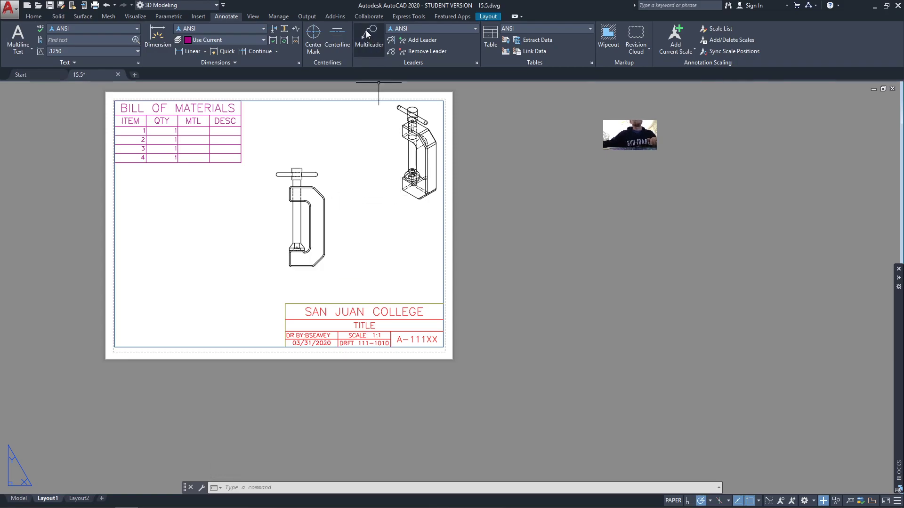
# Edit the ANSI multileader style to use Block content with a Circle source block
pyautogui.click(476, 63)
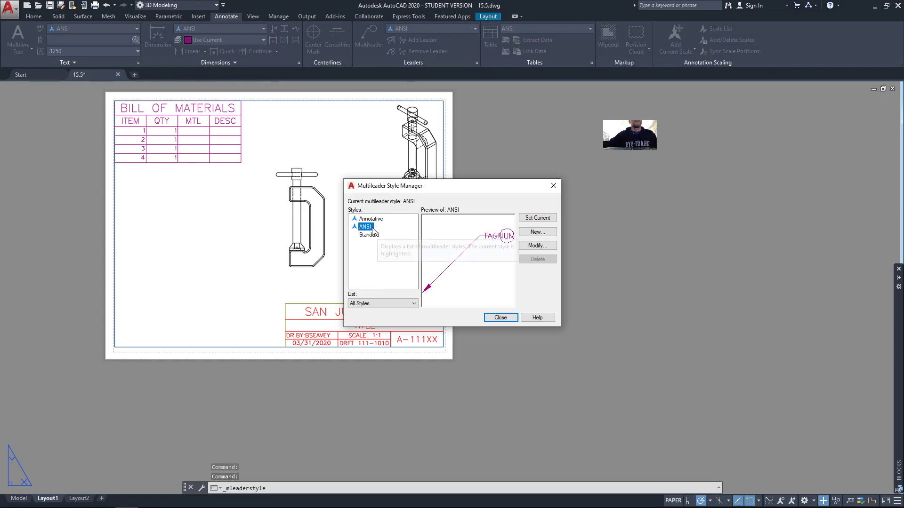
pyautogui.click(535, 246)
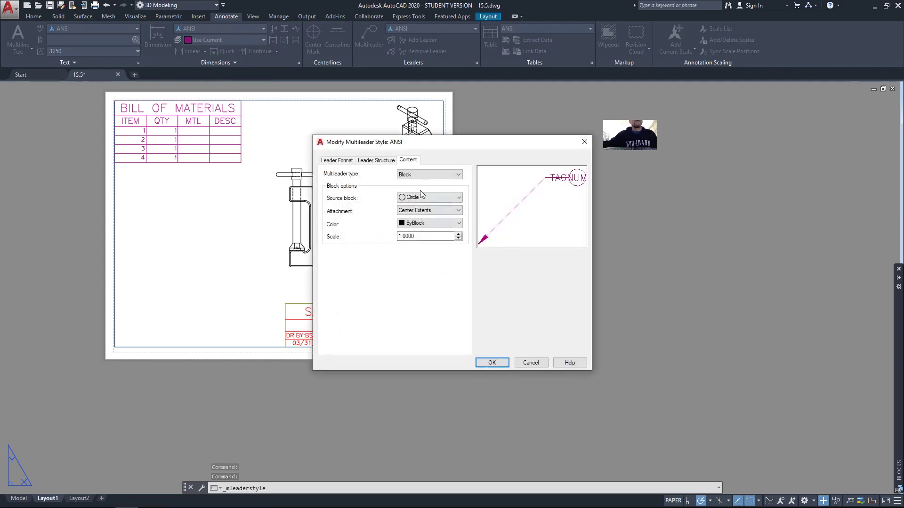
pyautogui.click(409, 177)
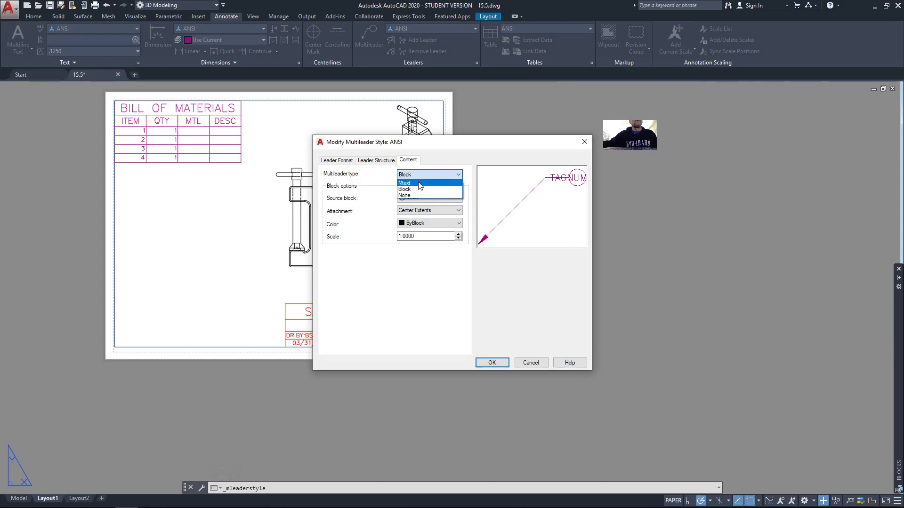
pyautogui.click(418, 181)
pyautogui.click(419, 176)
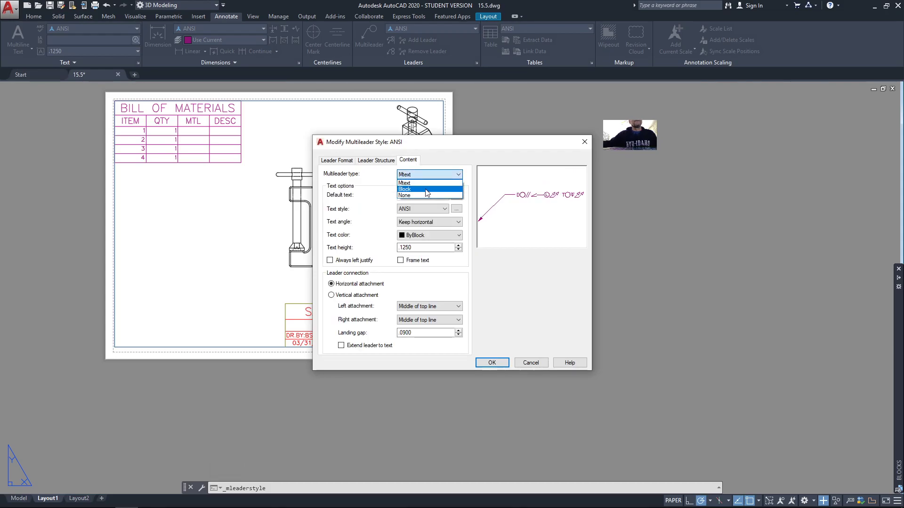
pyautogui.click(426, 190)
pyautogui.click(426, 199)
pyautogui.click(424, 200)
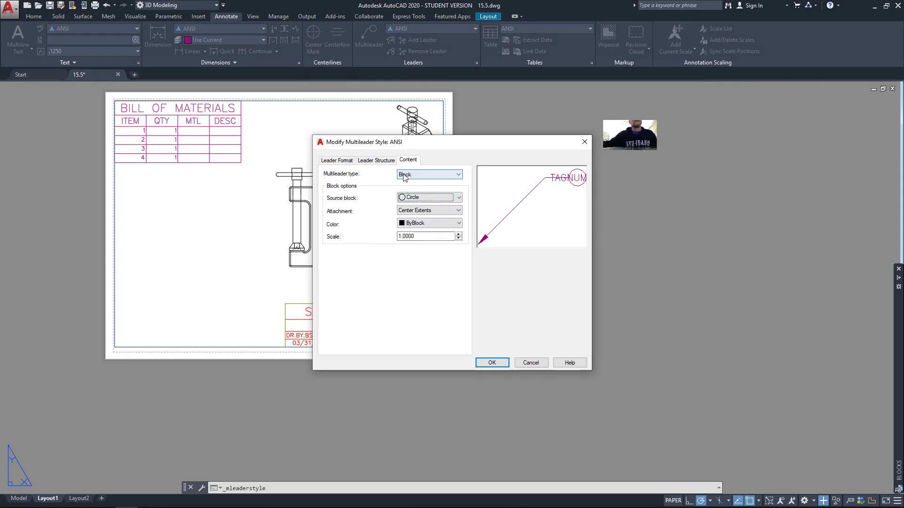
pyautogui.click(490, 364)
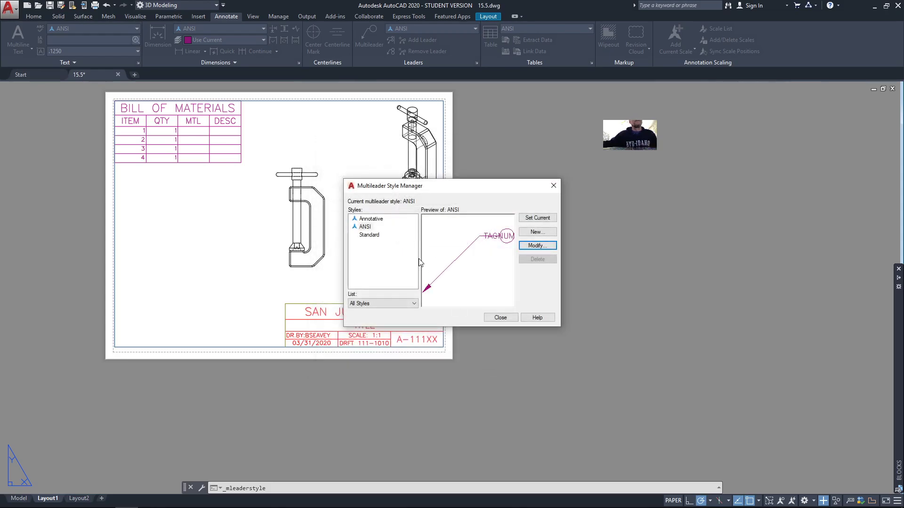
pyautogui.click(499, 318)
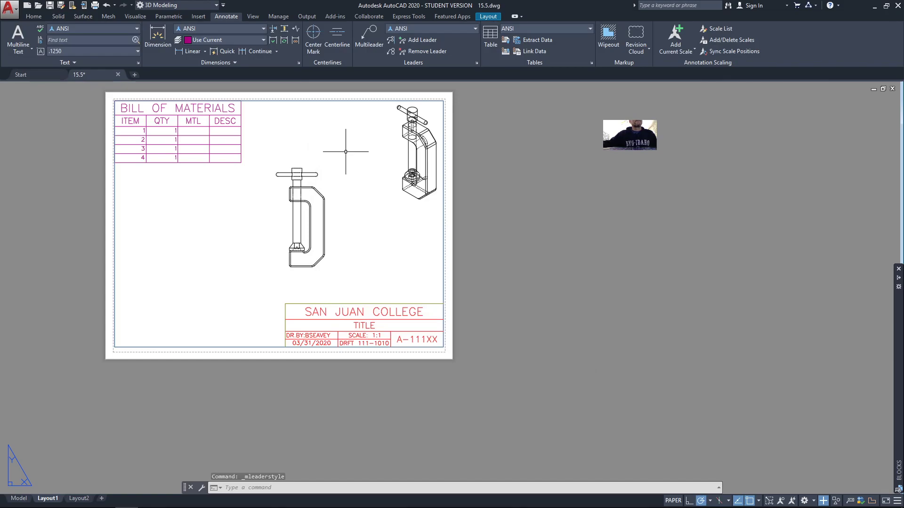
# Add a multileader from the body's upper-right edge ending in balloon 2
pyautogui.click(373, 34)
pyautogui.scroll(-2, 340, 212)
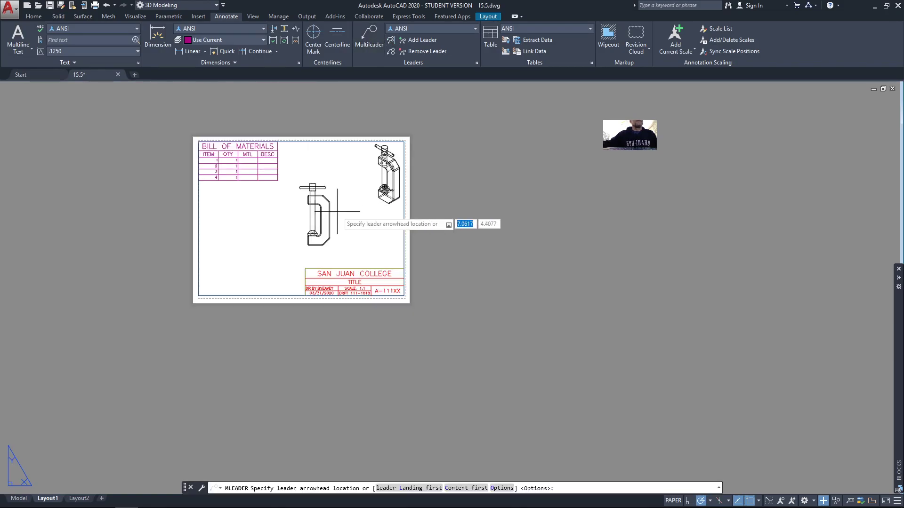
pyautogui.scroll(5, 347, 218)
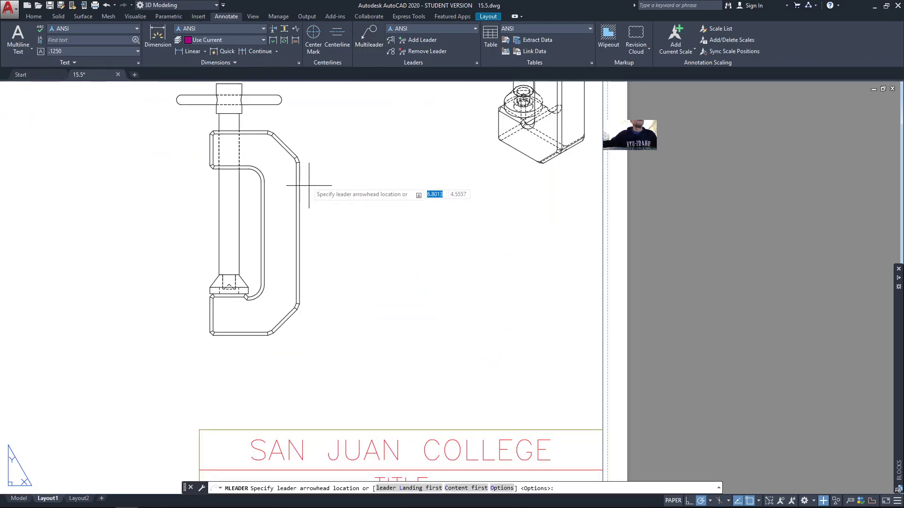
pyautogui.click(286, 145)
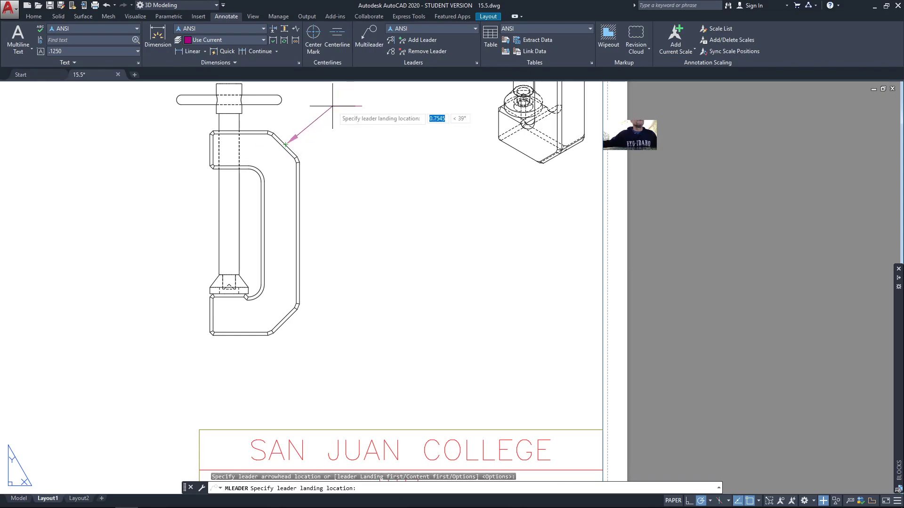
pyautogui.moveTo(332, 117); pyautogui.dragTo(321, 293, button='middle')
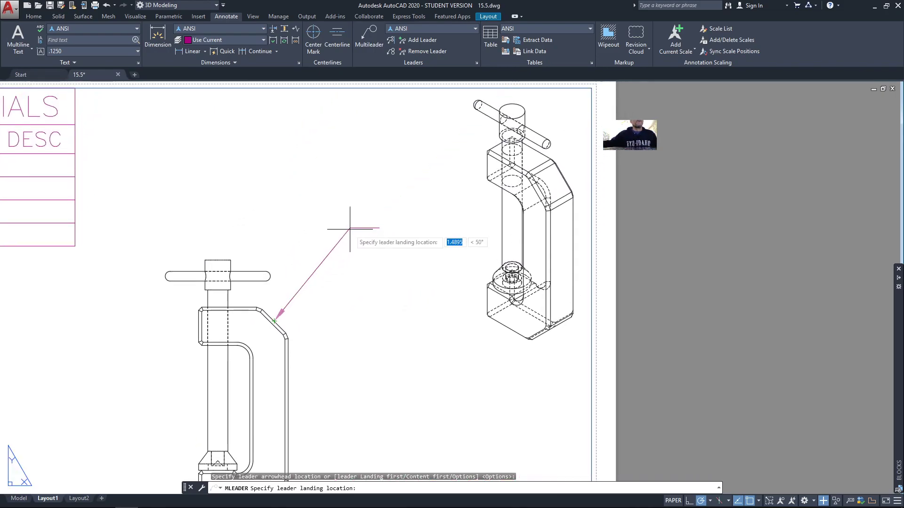
pyautogui.click(347, 238)
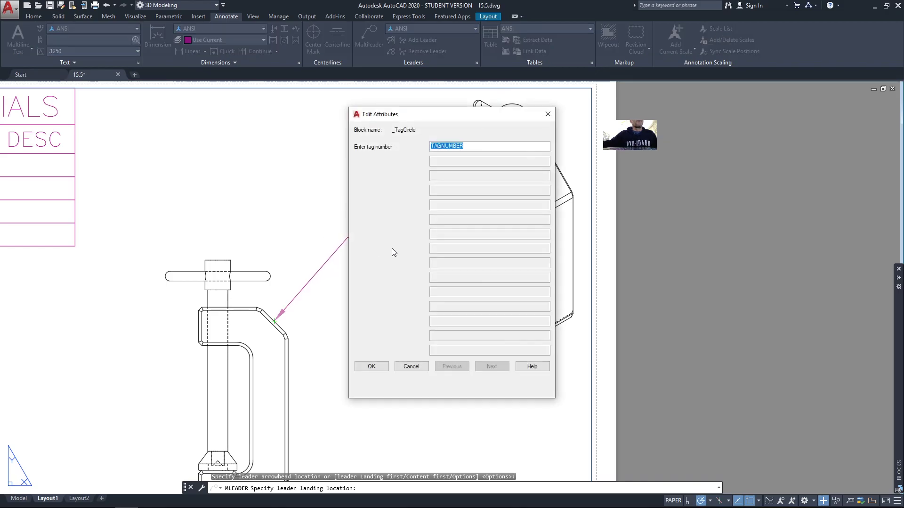
pyautogui.write('2')
pyautogui.click(371, 367)
# Check the PDF's detail drawings down to the swivel, then return to AutoCAD
pyautogui.hotkey('alt', 'Tab')
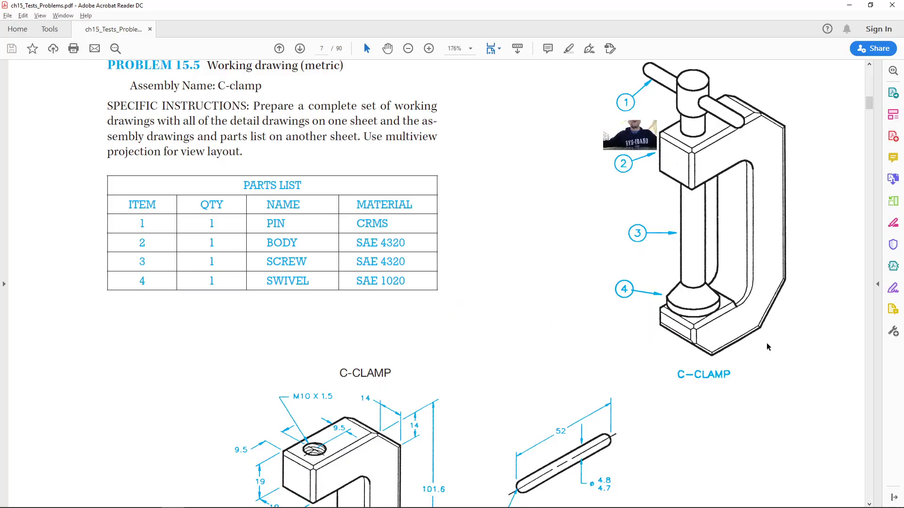
pyautogui.scroll(-6, 535, 323)
pyautogui.scroll(-2, 659, 284)
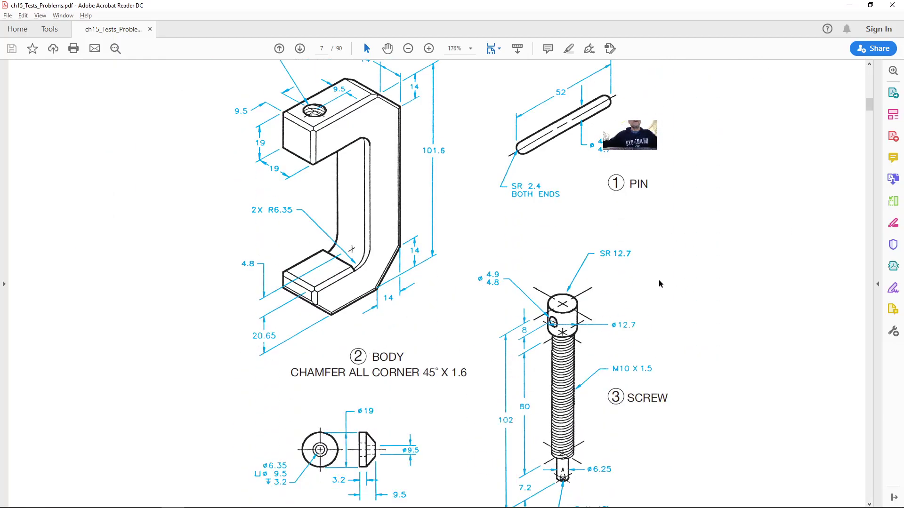
pyautogui.scroll(-4, 593, 146)
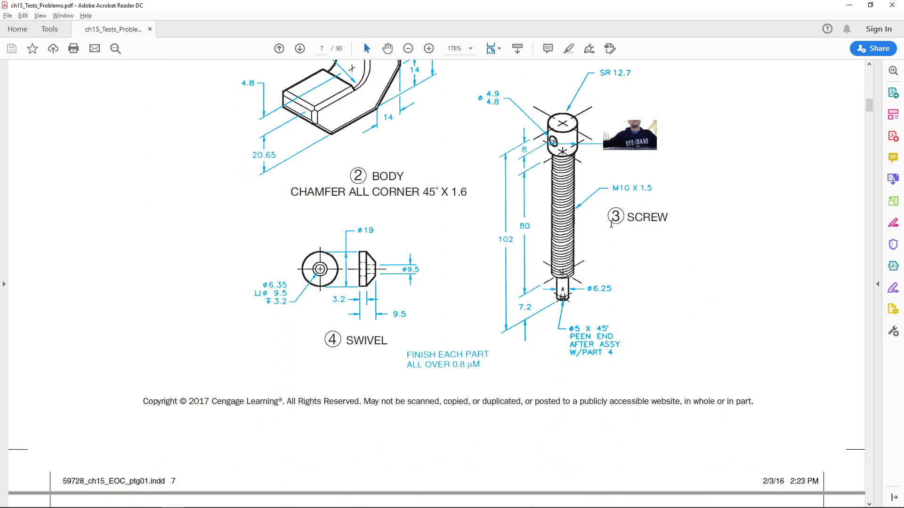
pyautogui.hotkey('alt', 'Tab')
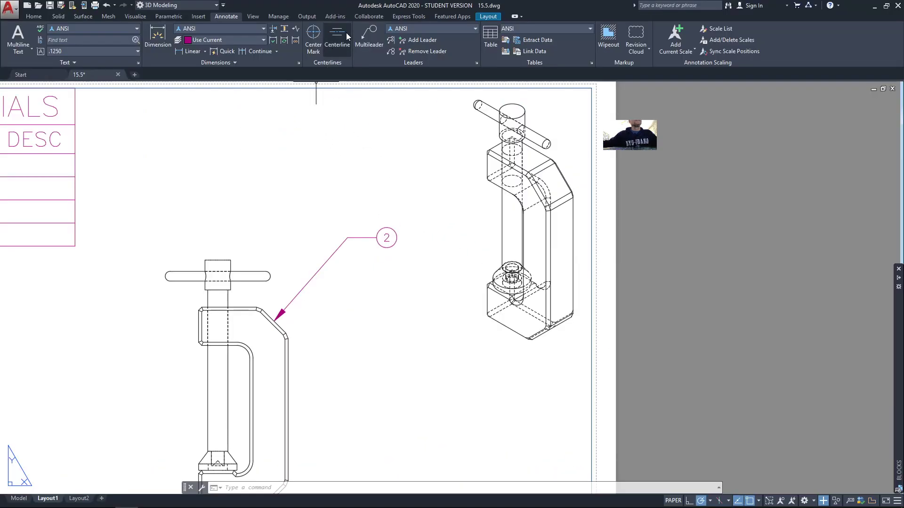
pyautogui.click(366, 29)
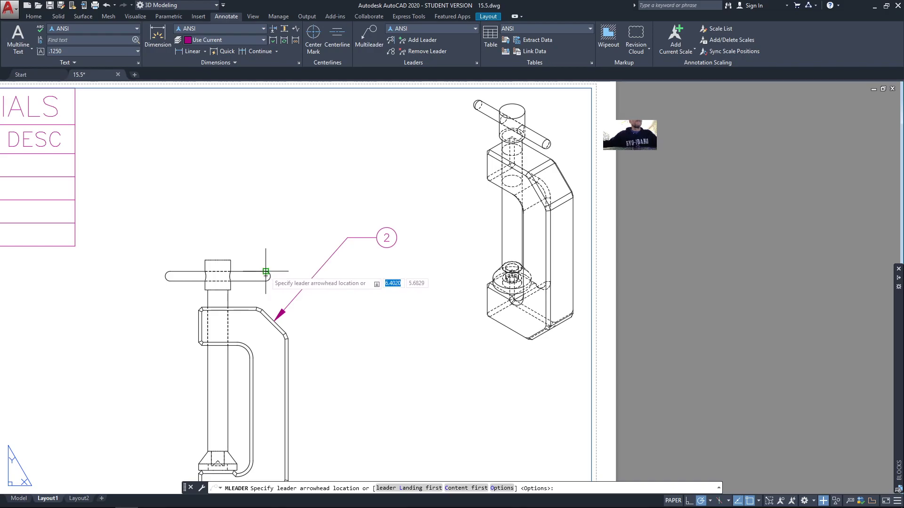
pyautogui.click(250, 271)
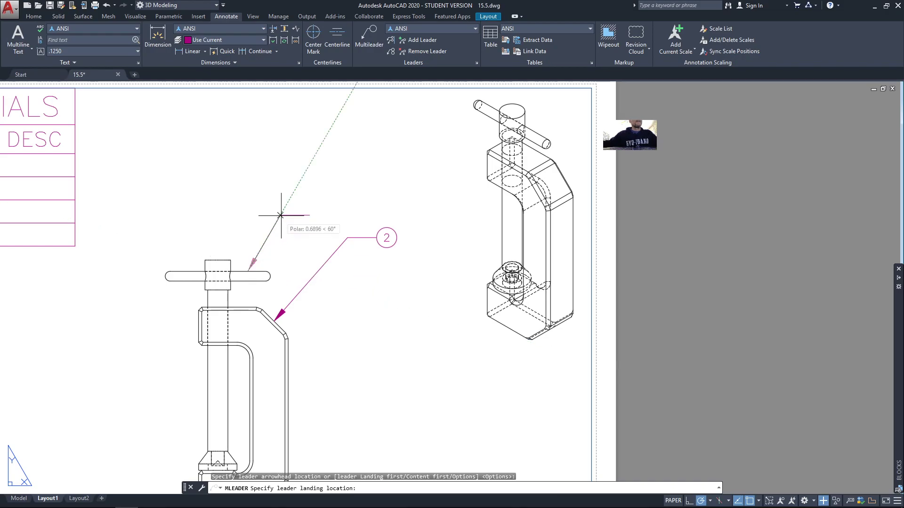
pyautogui.click(315, 195)
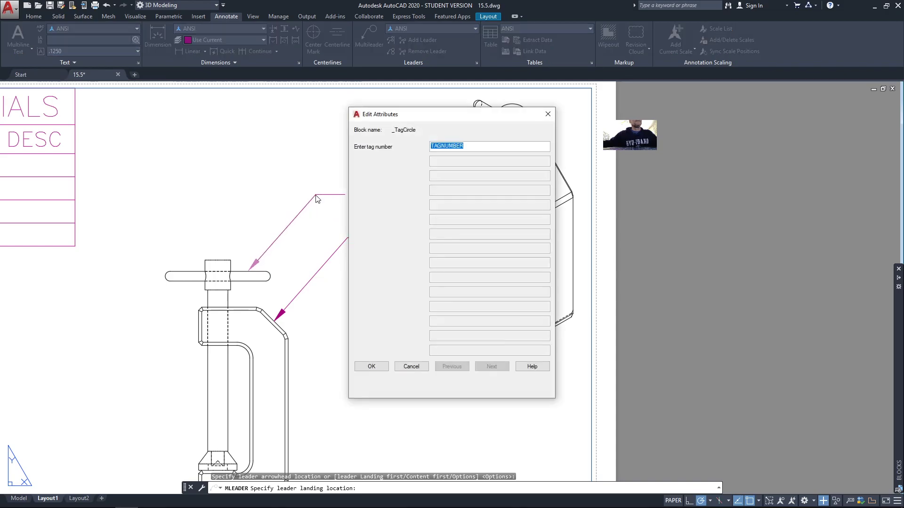
pyautogui.write('1')
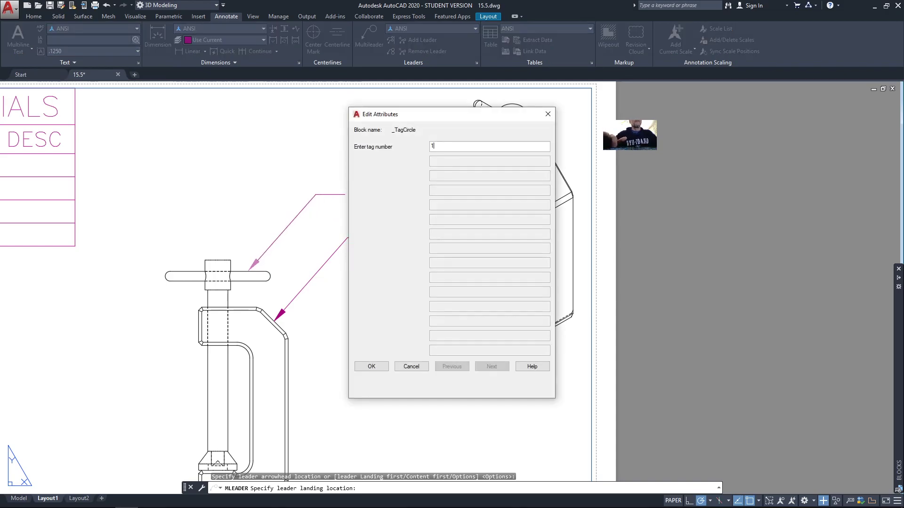
pyautogui.click(370, 366)
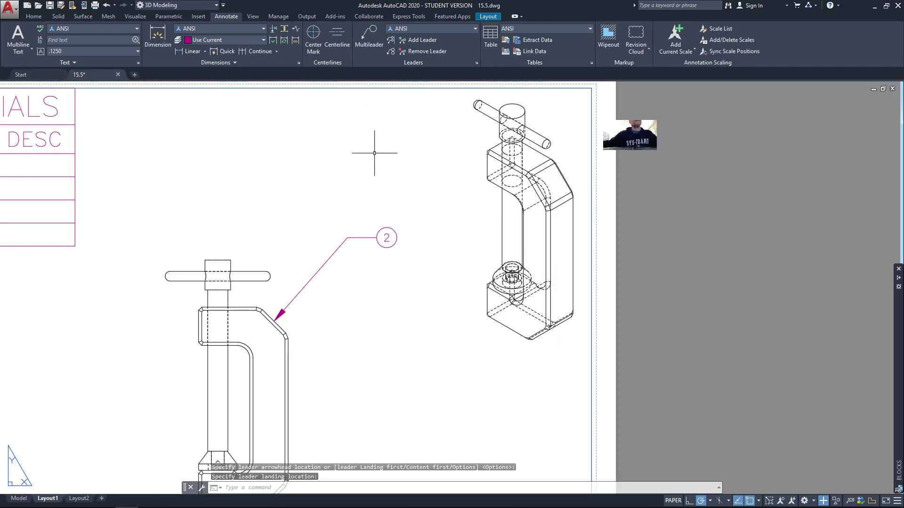
pyautogui.click(369, 36)
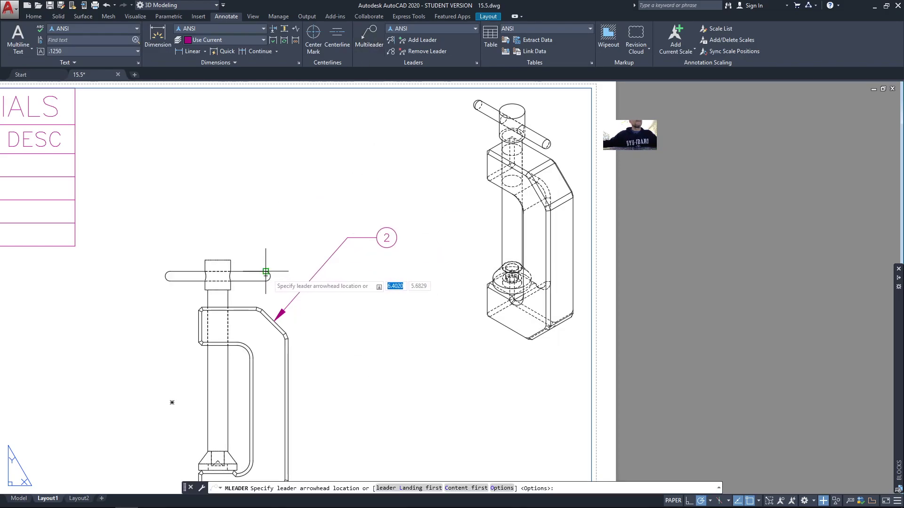
pyautogui.click(249, 271)
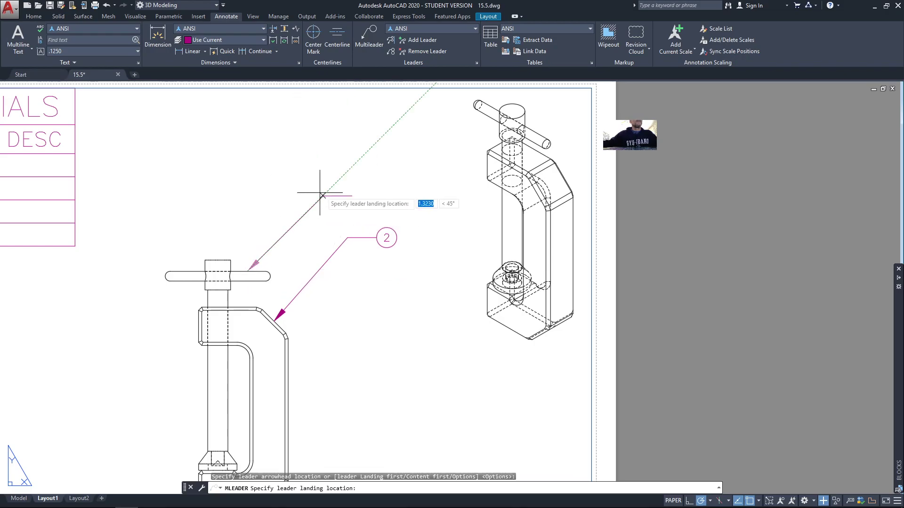
pyautogui.click(357, 162)
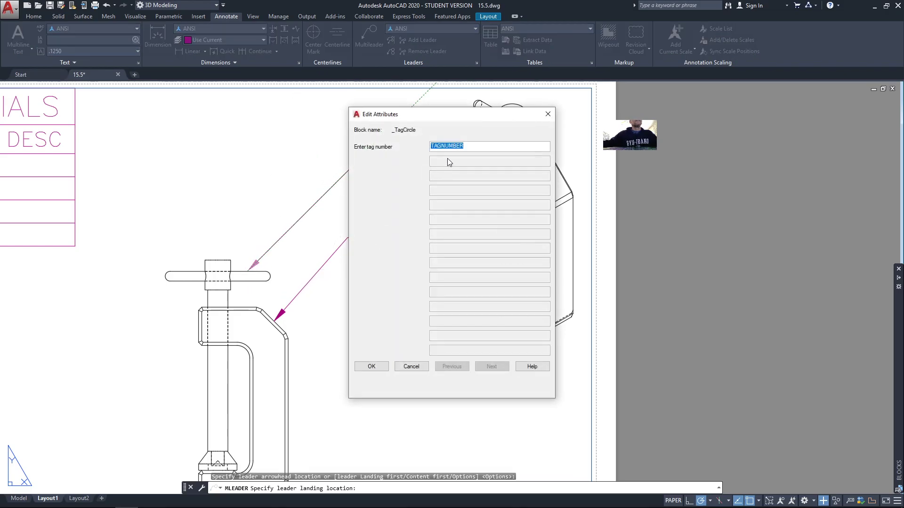
pyautogui.write('1')
pyautogui.click(372, 367)
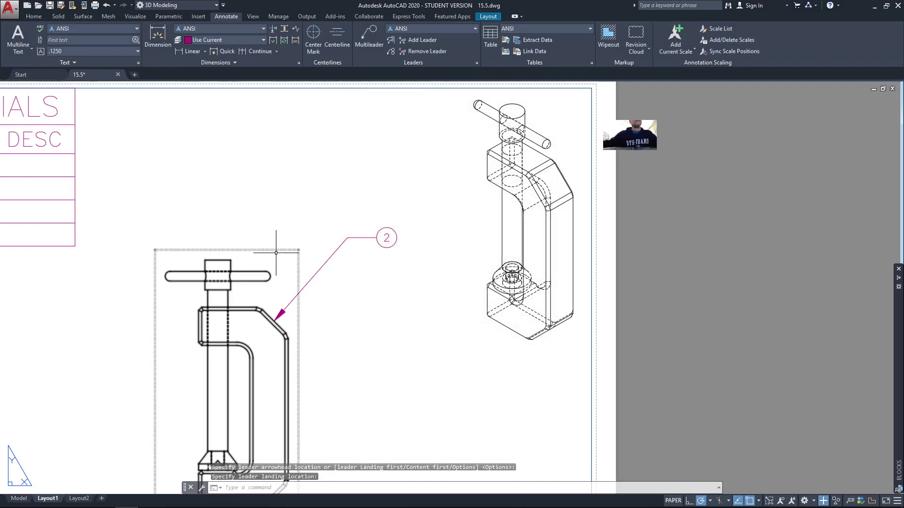
# Add balloon 4 on the swivel's lower tip and balloon 3 on the screw
pyautogui.click(369, 32)
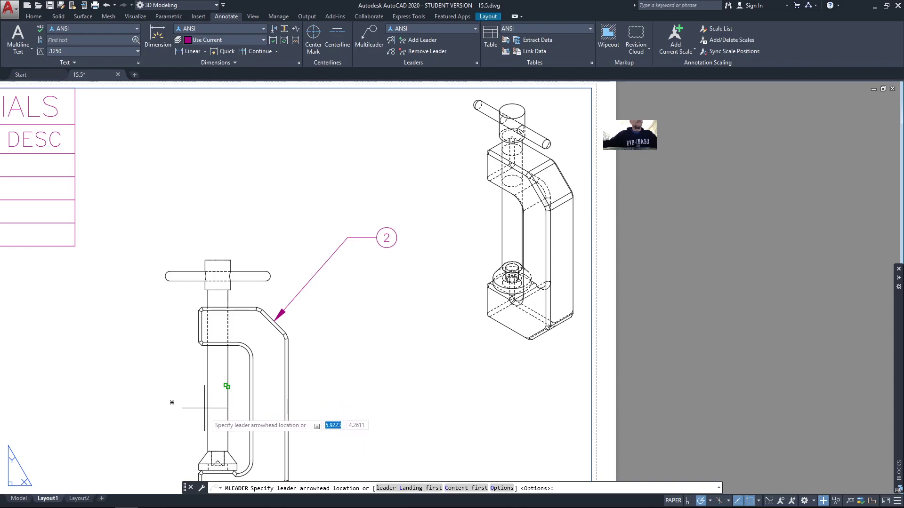
pyautogui.click(203, 456)
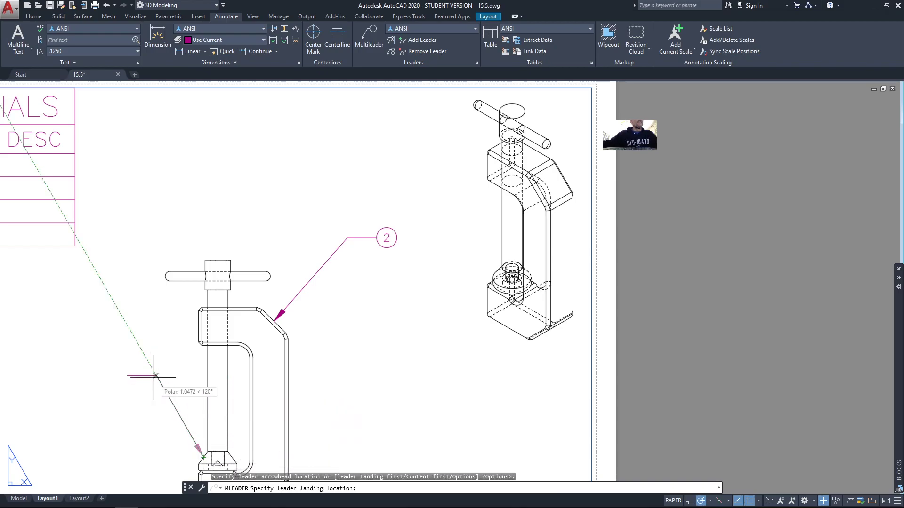
pyautogui.click(118, 350)
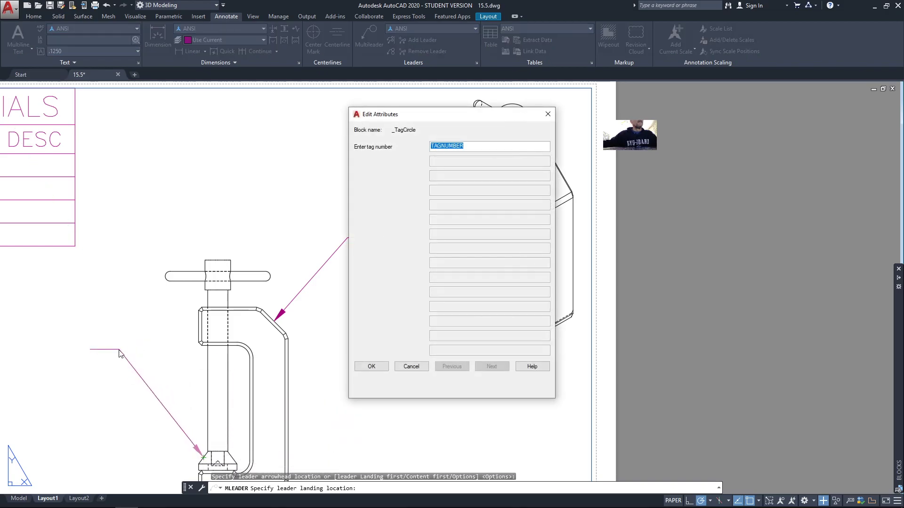
pyautogui.write('4')
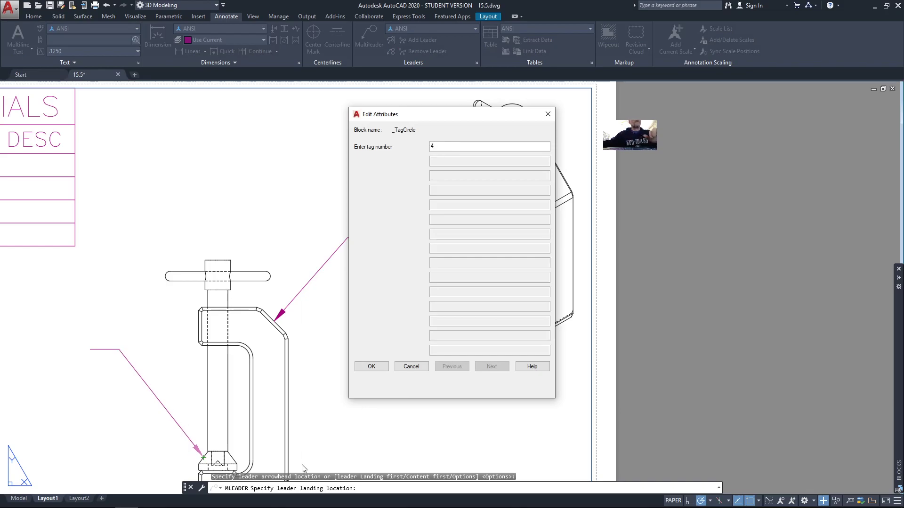
pyautogui.click(371, 367)
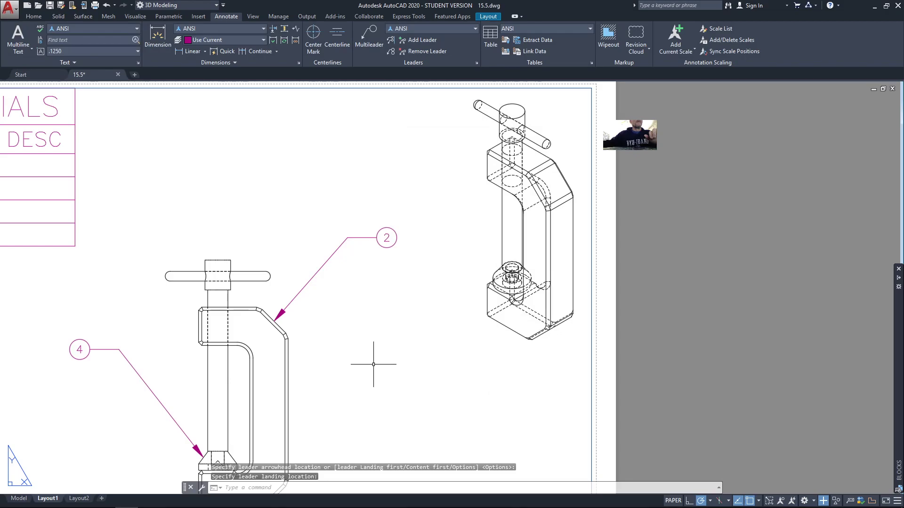
pyautogui.click(369, 38)
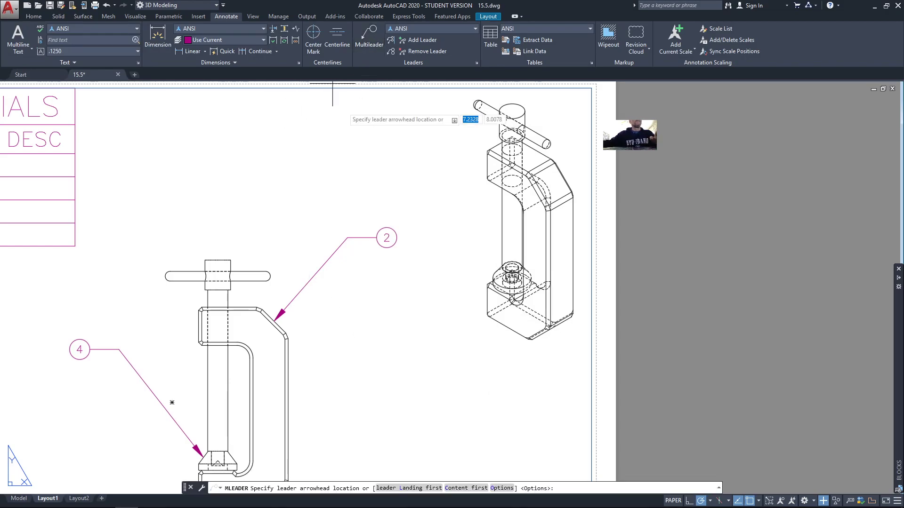
pyautogui.click(207, 371)
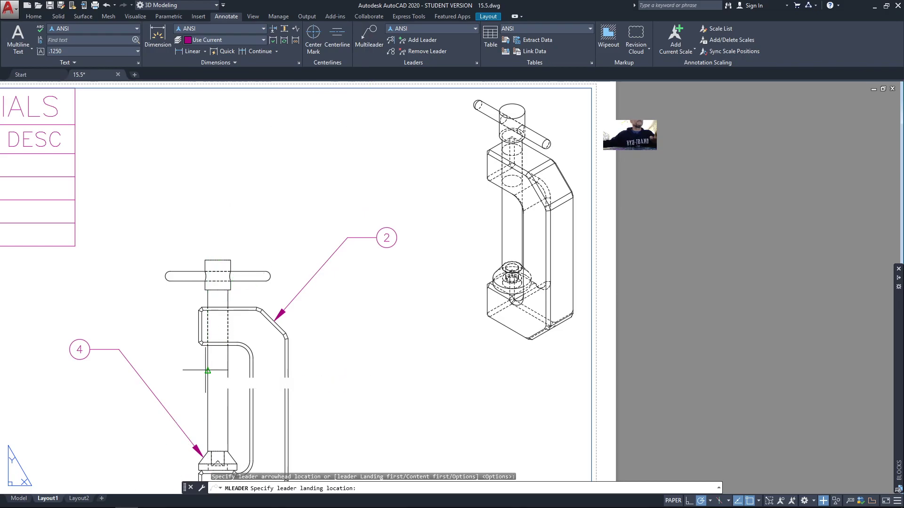
pyautogui.click(133, 275)
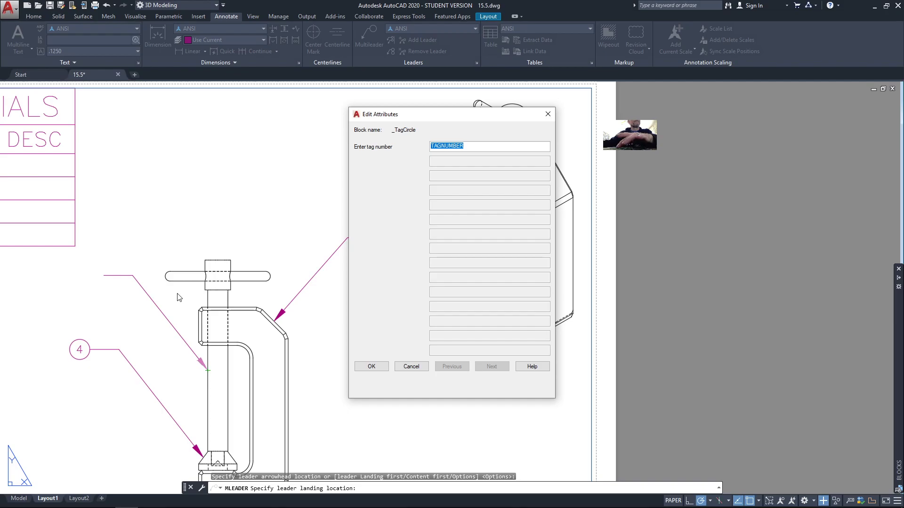
pyautogui.write('3')
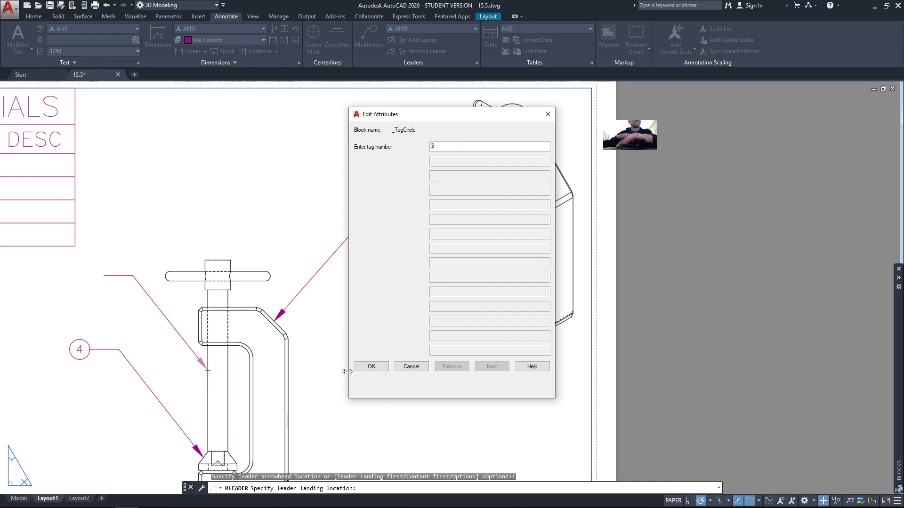
pyautogui.click(370, 367)
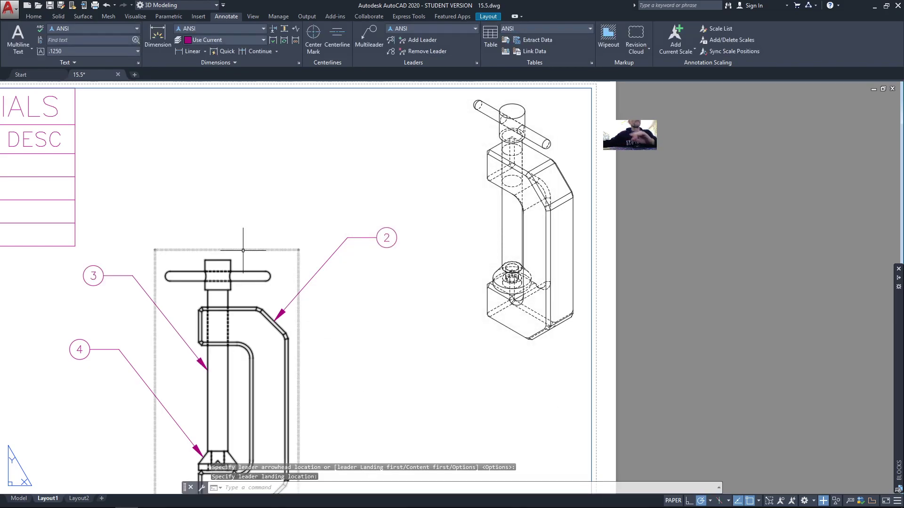
# Add balloon 1 on the handle's right end, correcting its mistyped number
pyautogui.click(370, 35)
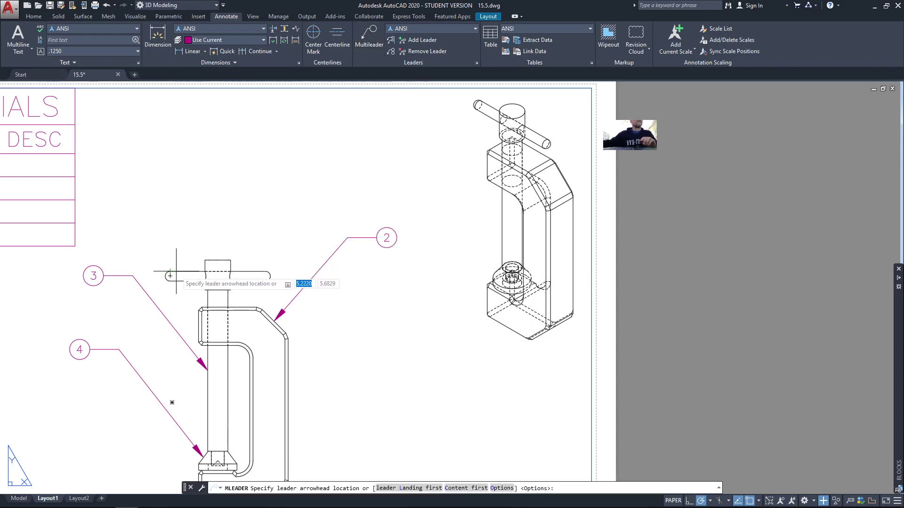
pyautogui.click(266, 273)
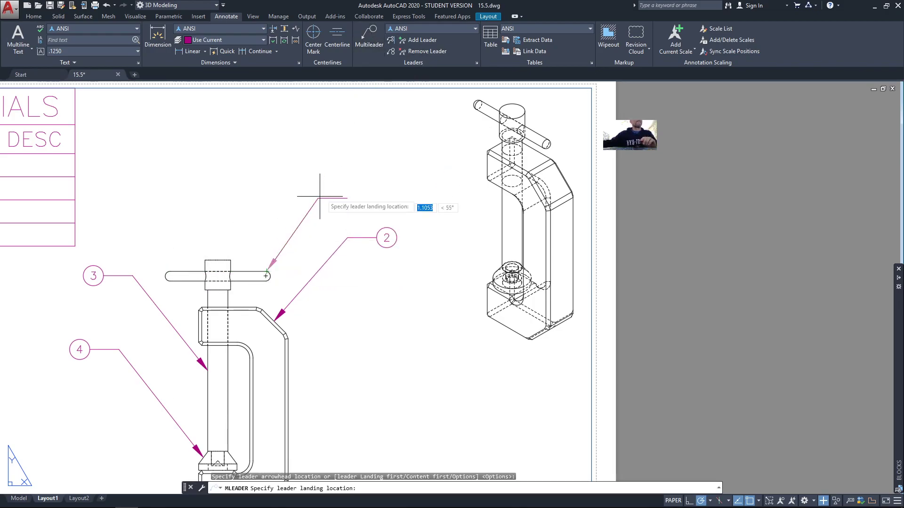
pyautogui.click(355, 174)
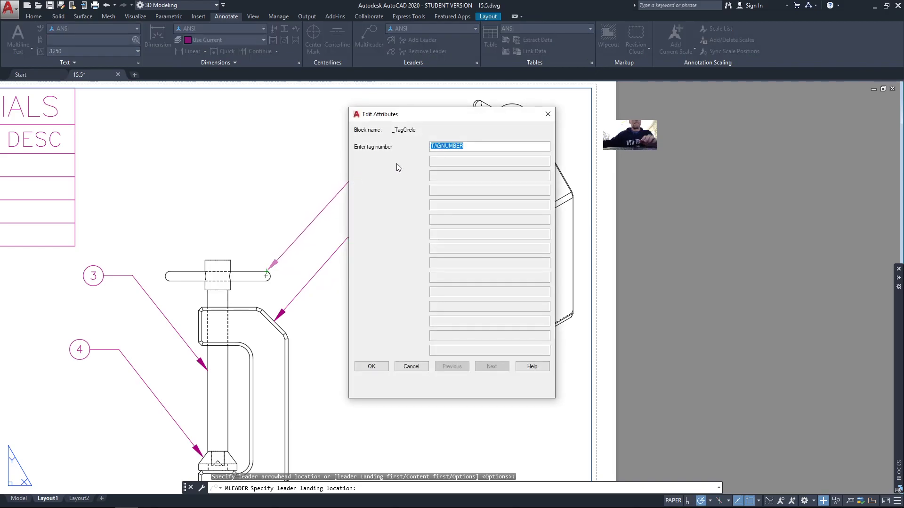
pyautogui.write('11')
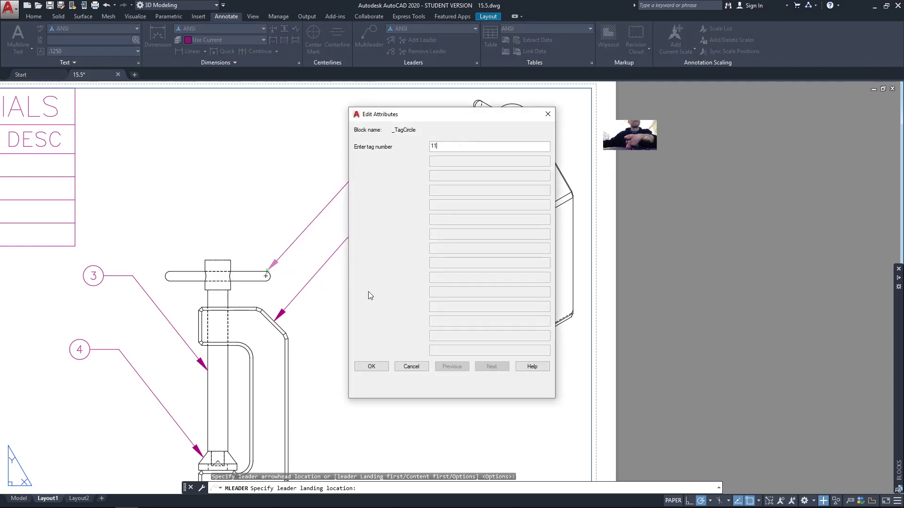
pyautogui.click(371, 366)
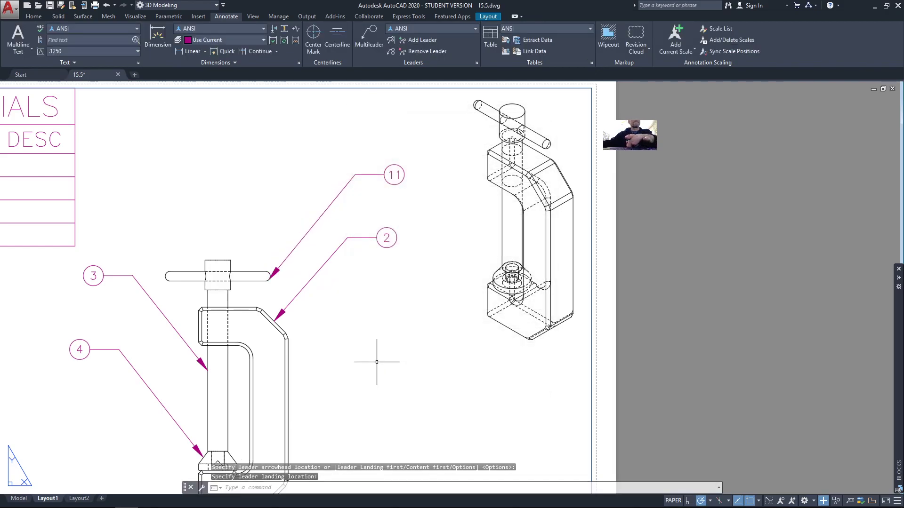
pyautogui.click(397, 174)
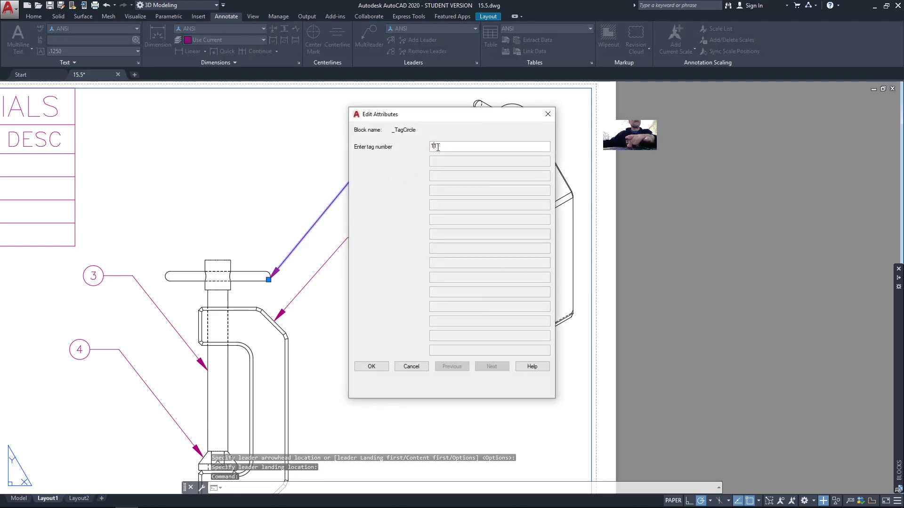
pyautogui.click(372, 367)
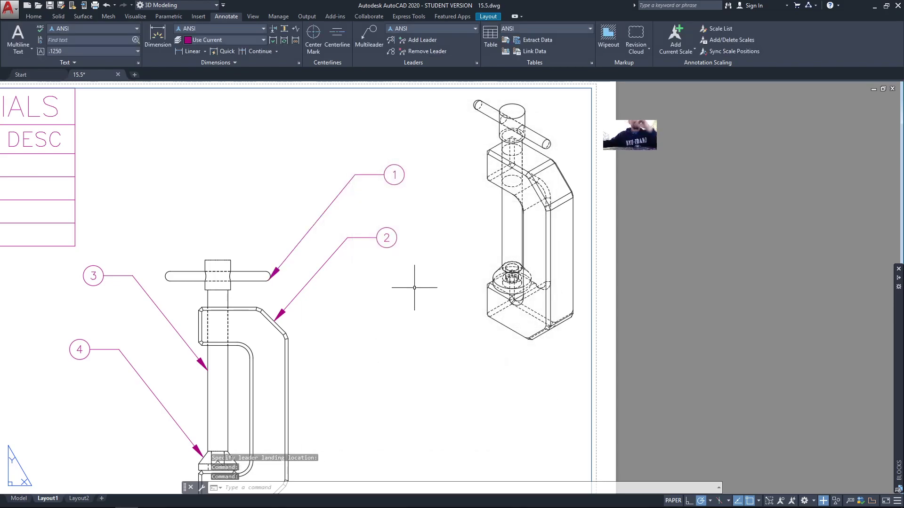
# Zoom and pan until the full Layout1 sheet, with its BOM, ballooned front view and title block, fills the window
pyautogui.scroll(-3, 407, 299)
pyautogui.scroll(1, 373, 313)
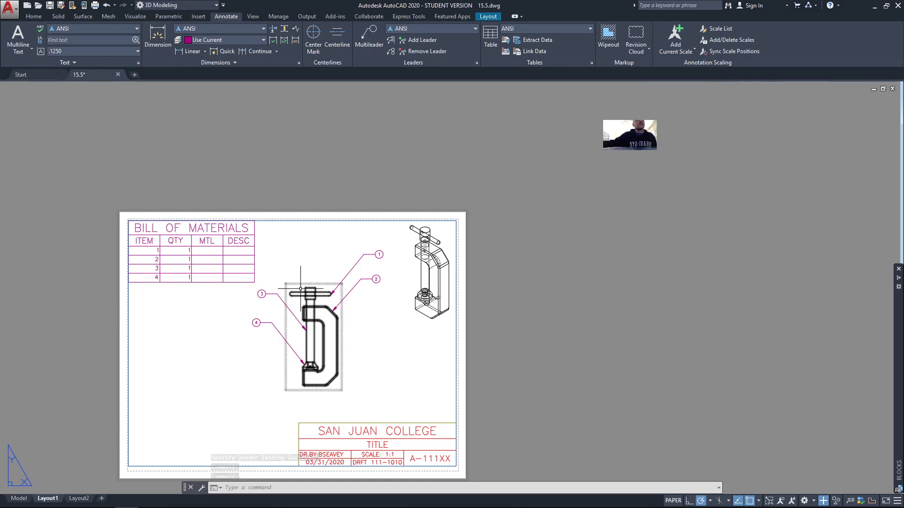
pyautogui.scroll(2, 286, 346)
pyautogui.moveTo(309, 355); pyautogui.dragTo(437, 296, button='middle')
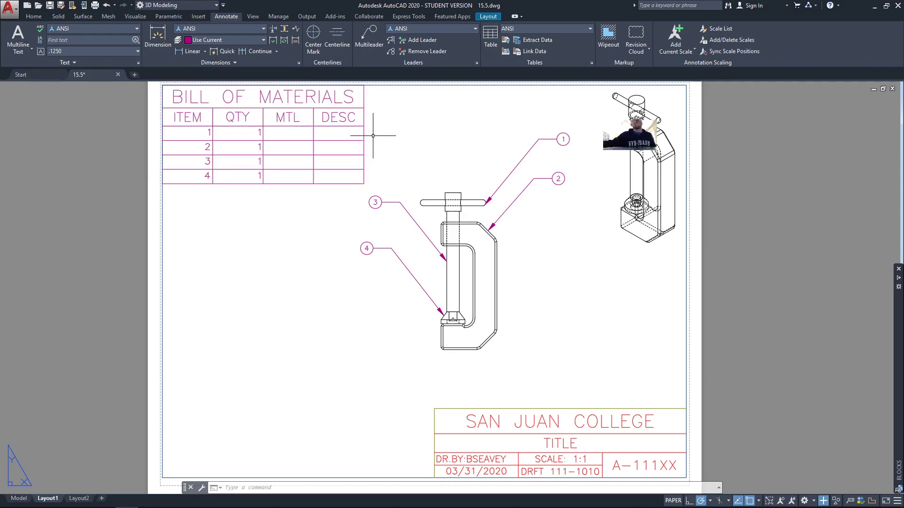
# Widen the BOM's DESC column and narrow its MTL column using the header grips
pyautogui.click(358, 120)
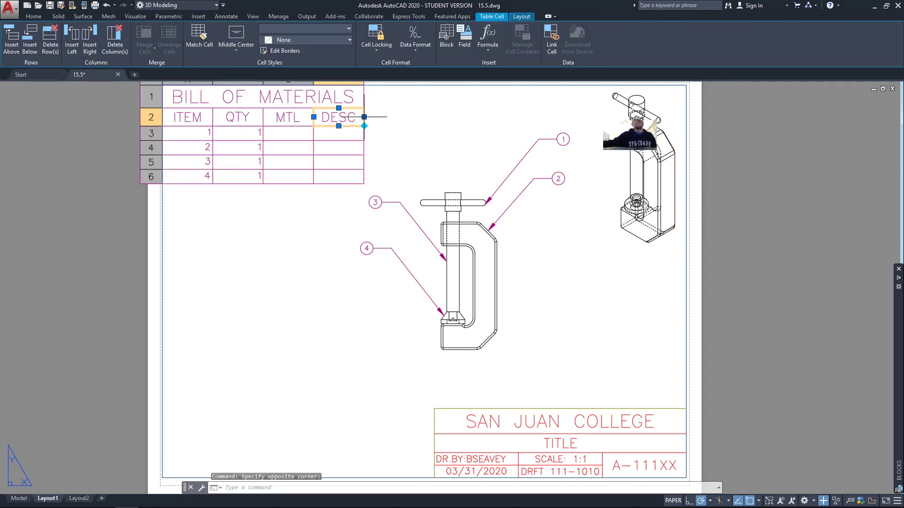
pyautogui.click(364, 117)
pyautogui.click(411, 117)
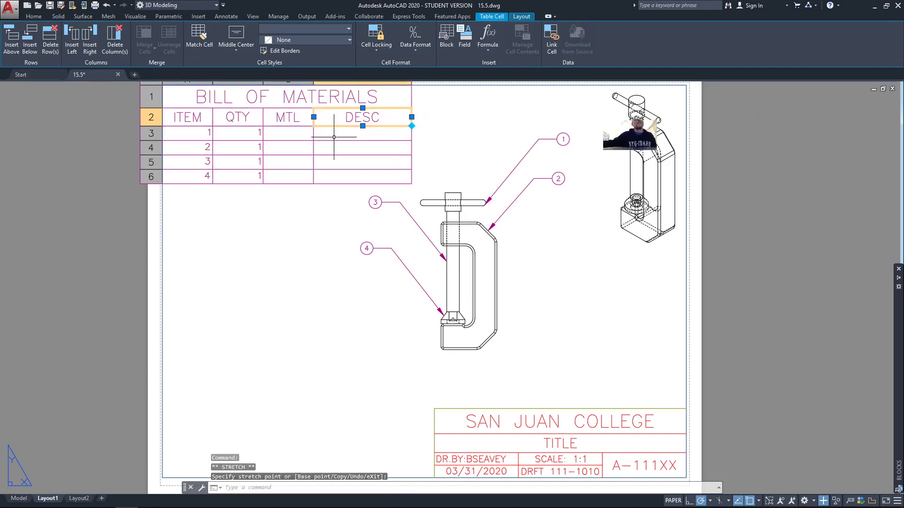
pyautogui.click(314, 115)
pyautogui.click(301, 114)
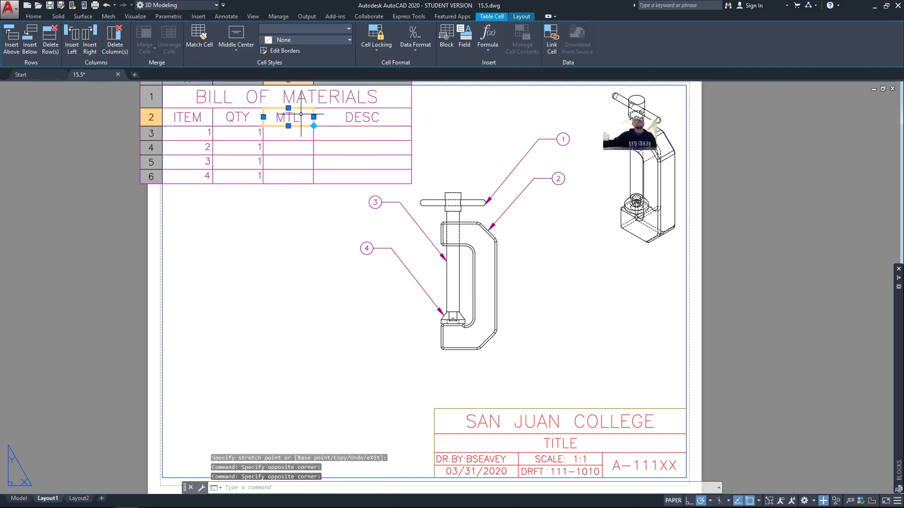
pyautogui.click(313, 117)
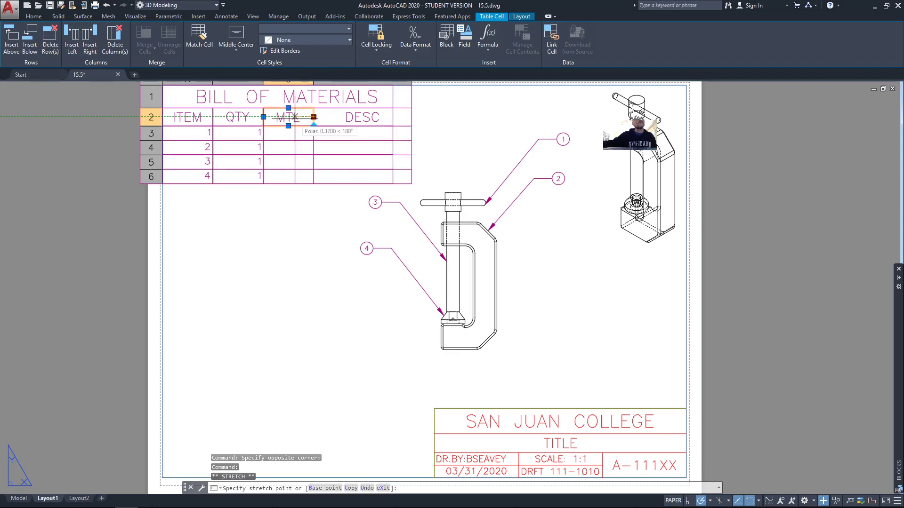
pyautogui.click(297, 121)
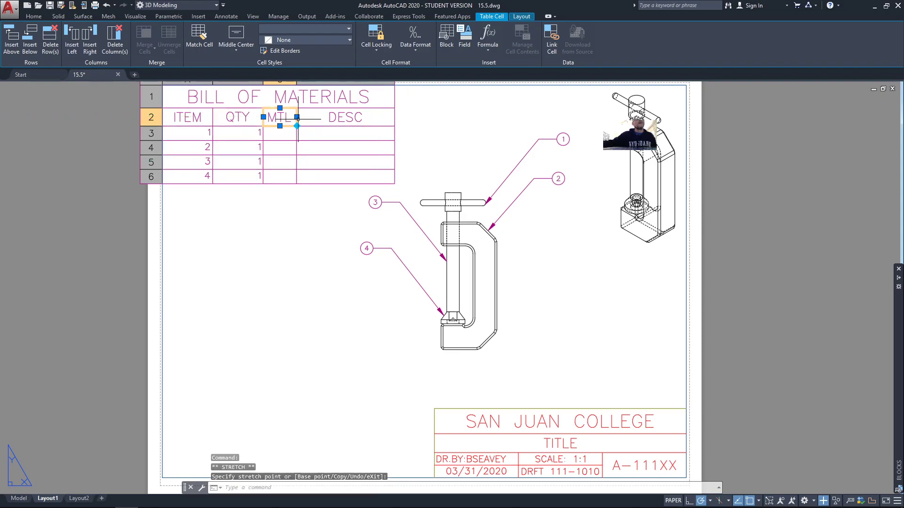
# Narrow the QTY and ITEM columns, then select the item numbers in rows 3–6
pyautogui.click(253, 118)
pyautogui.click(263, 117)
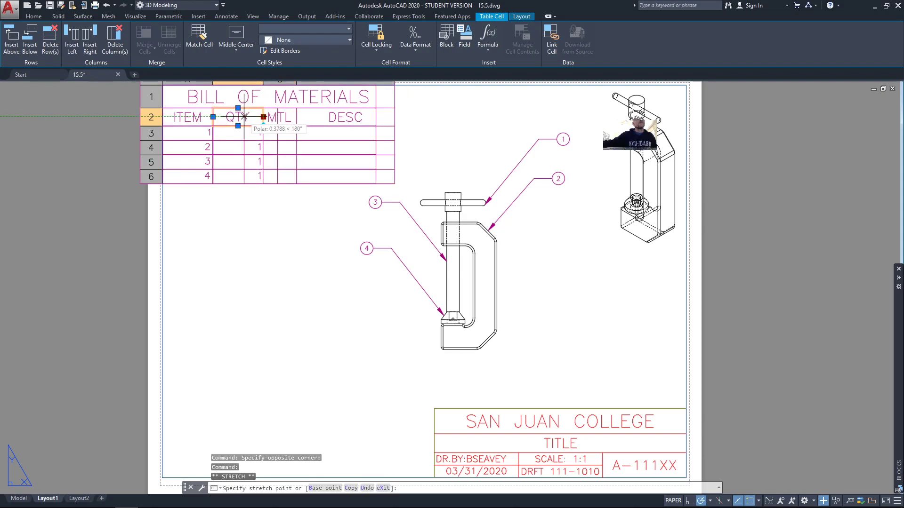
pyautogui.click(243, 117)
pyautogui.click(209, 116)
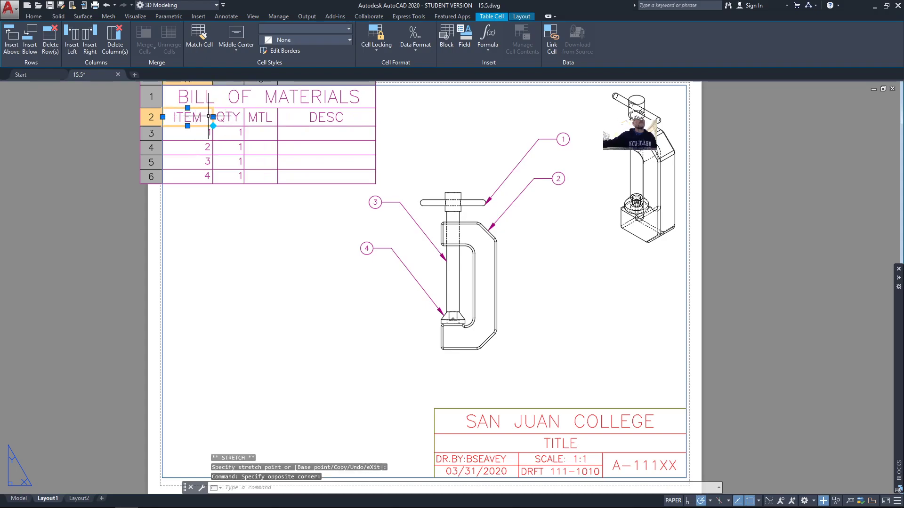
pyautogui.click(210, 117)
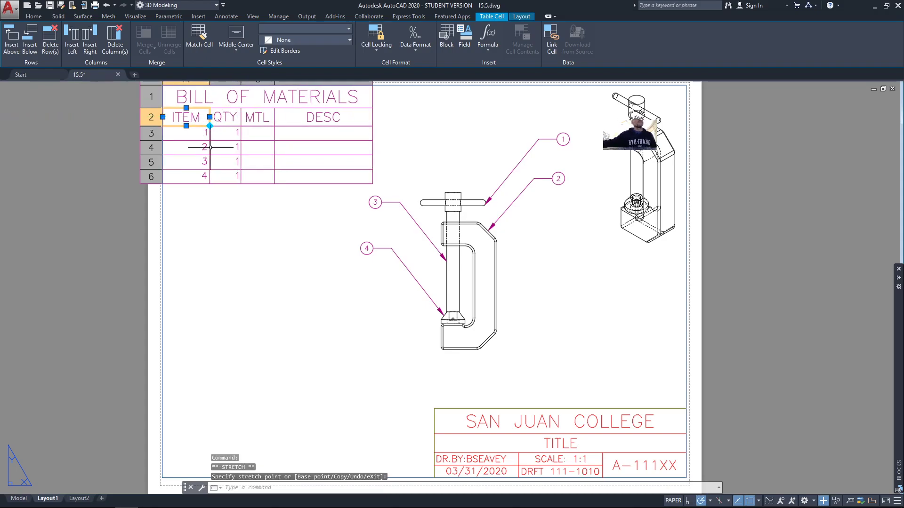
pyautogui.moveTo(199, 133); pyautogui.dragTo(196, 179)
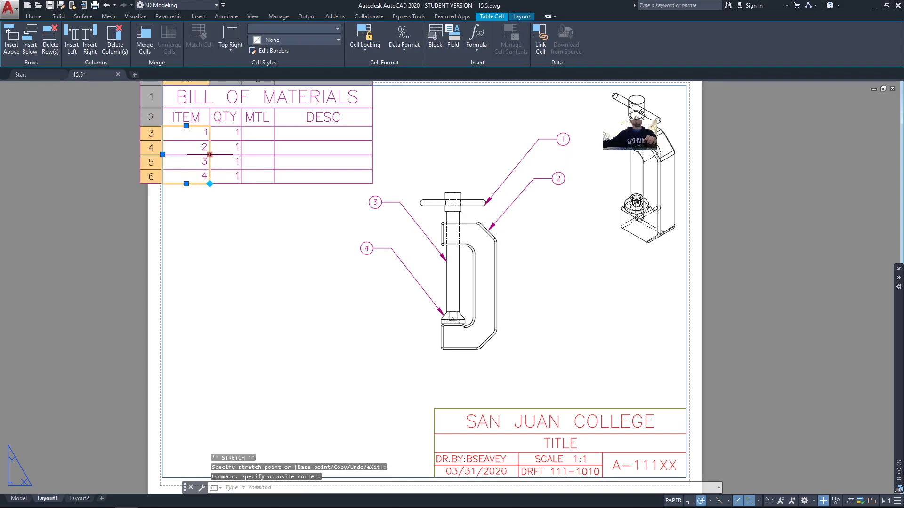
# Center the item numbers and quantities in rows 3–6 of the BOM
pyautogui.rightClick(196, 137)
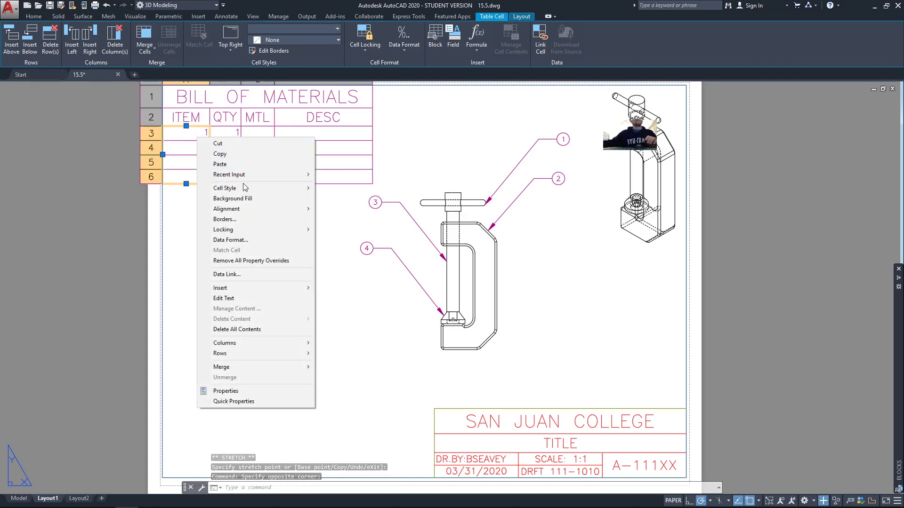
pyautogui.moveTo(282, 210)
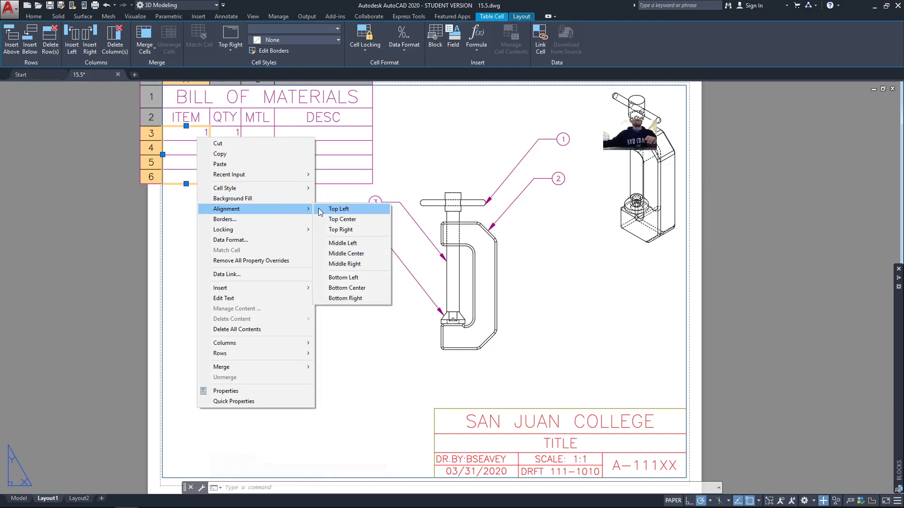
pyautogui.click(346, 254)
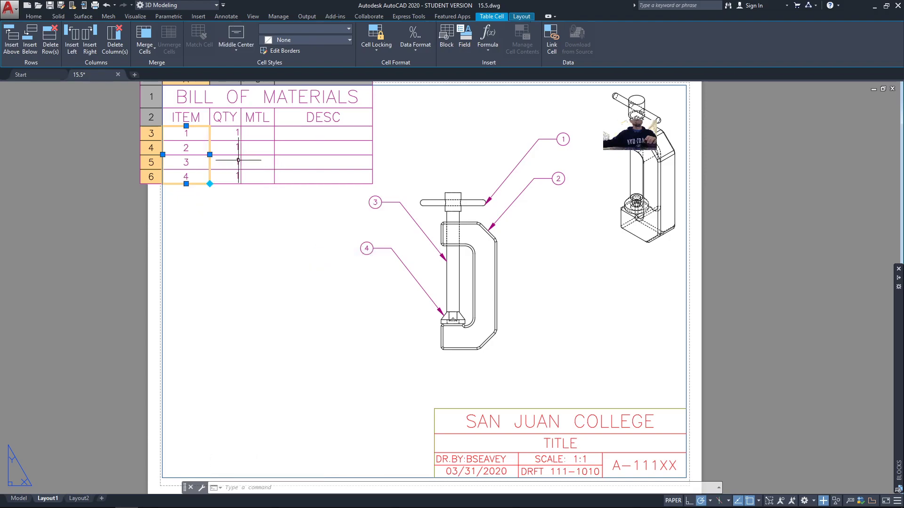
pyautogui.moveTo(232, 129); pyautogui.dragTo(233, 177)
pyautogui.rightClick(229, 135)
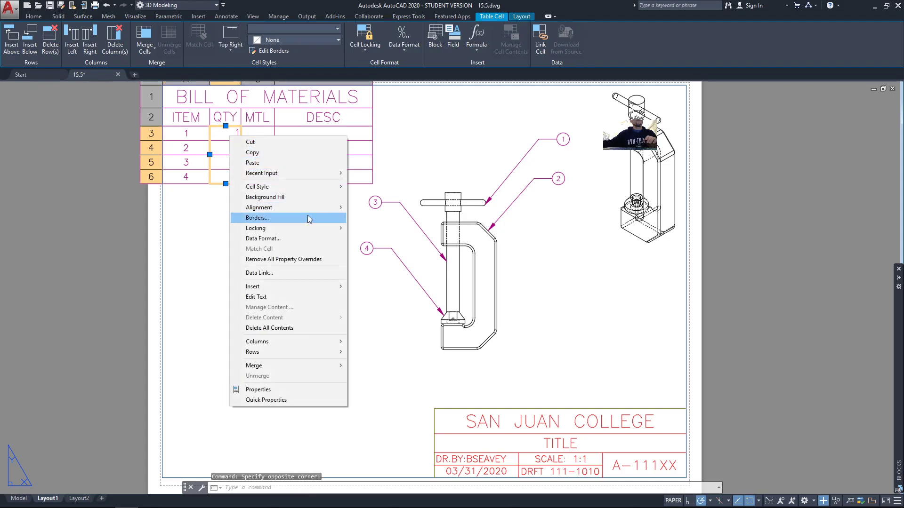
pyautogui.moveTo(301, 207)
pyautogui.click(379, 253)
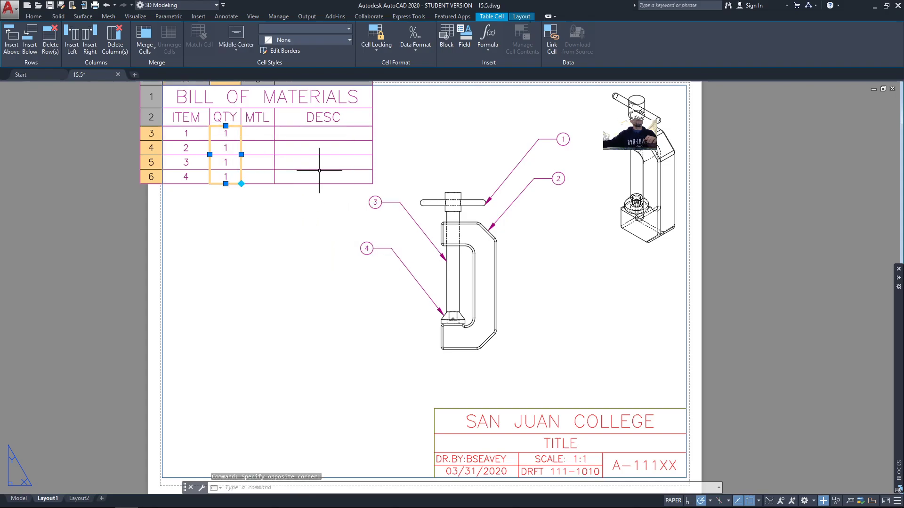
# Set the MTL cells in rows 3–6 to Middle Center alignment
pyautogui.moveTo(257, 131); pyautogui.dragTo(350, 177)
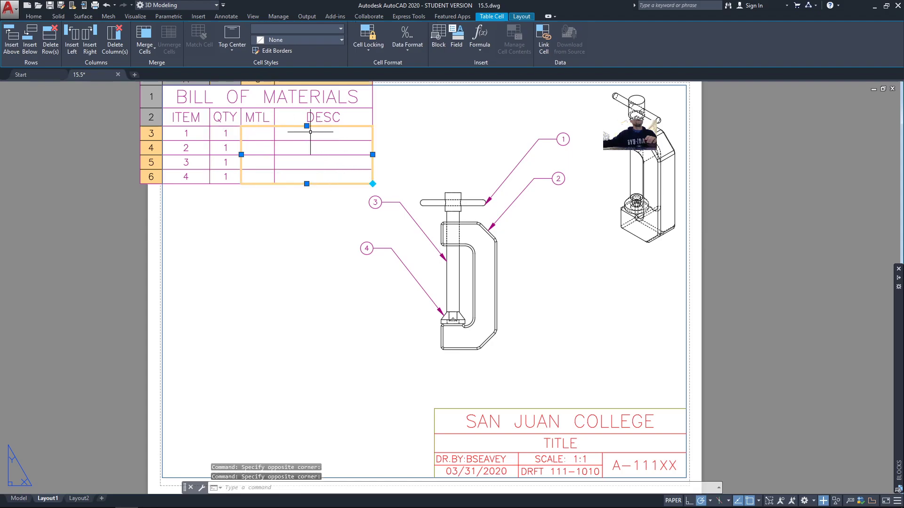
pyautogui.click(250, 136)
pyautogui.moveTo(252, 130); pyautogui.dragTo(261, 180)
pyautogui.rightClick(263, 132)
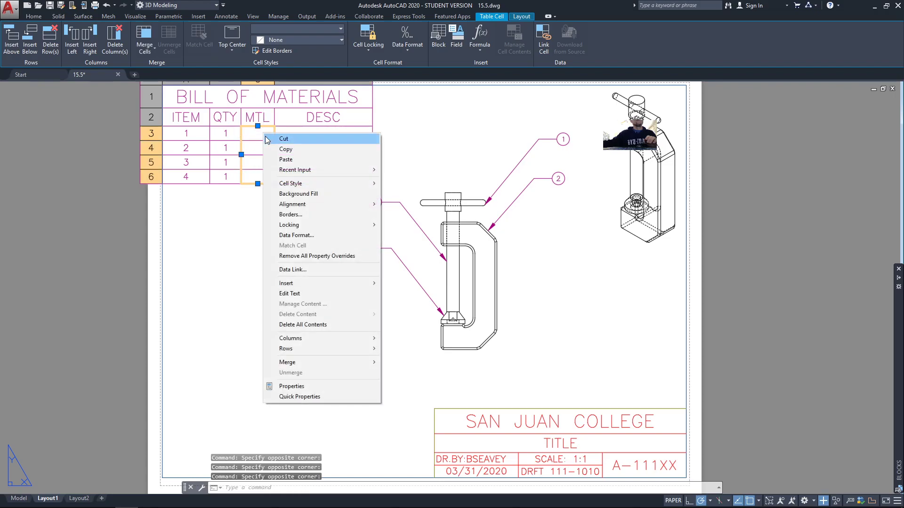
pyautogui.moveTo(337, 207)
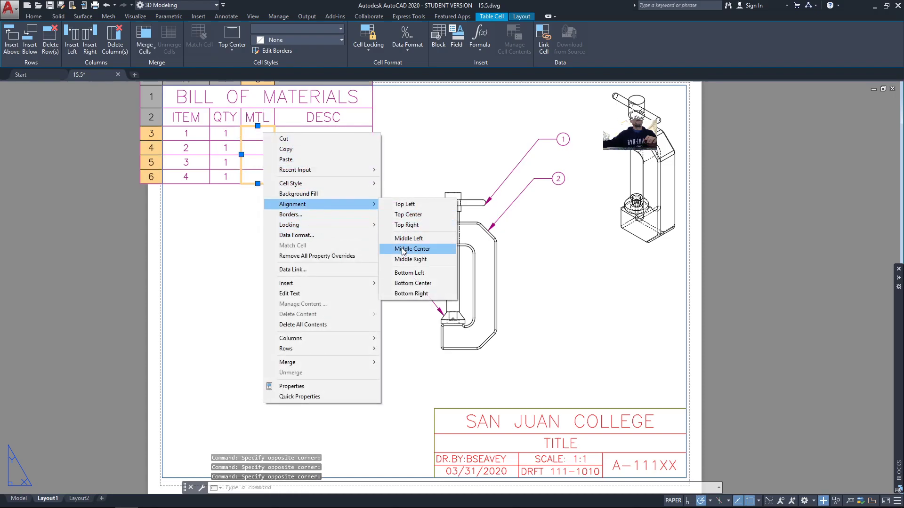
pyautogui.click(410, 249)
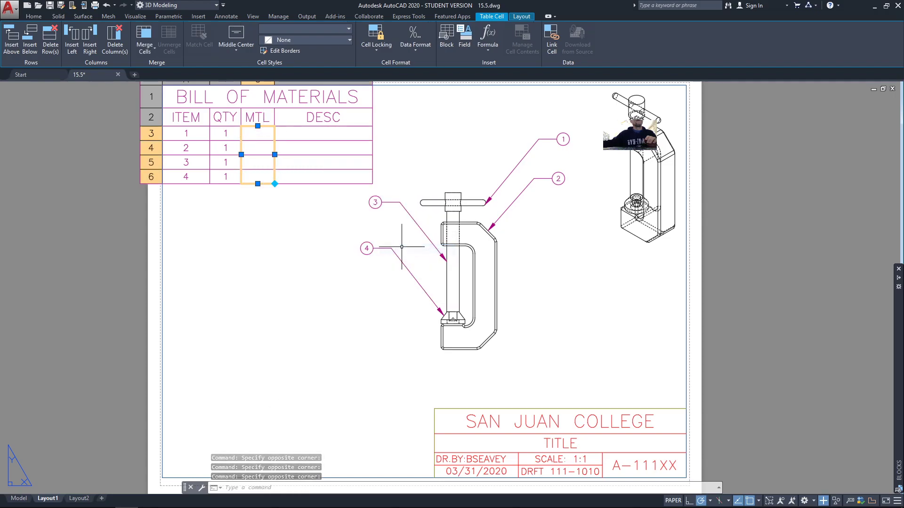
# Align the DESC cells in rows 3–6 Middle Left and clear the cell selection
pyautogui.click(325, 128)
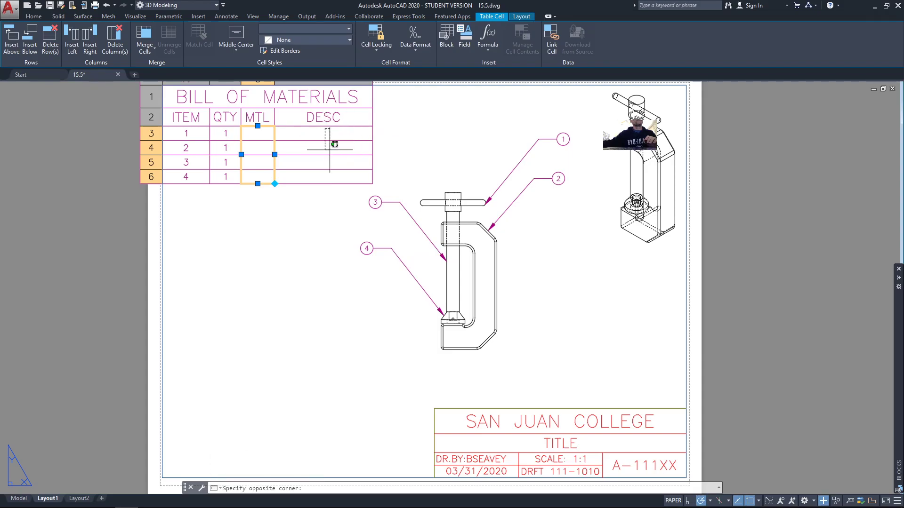
pyautogui.click(339, 180)
pyautogui.rightClick(337, 140)
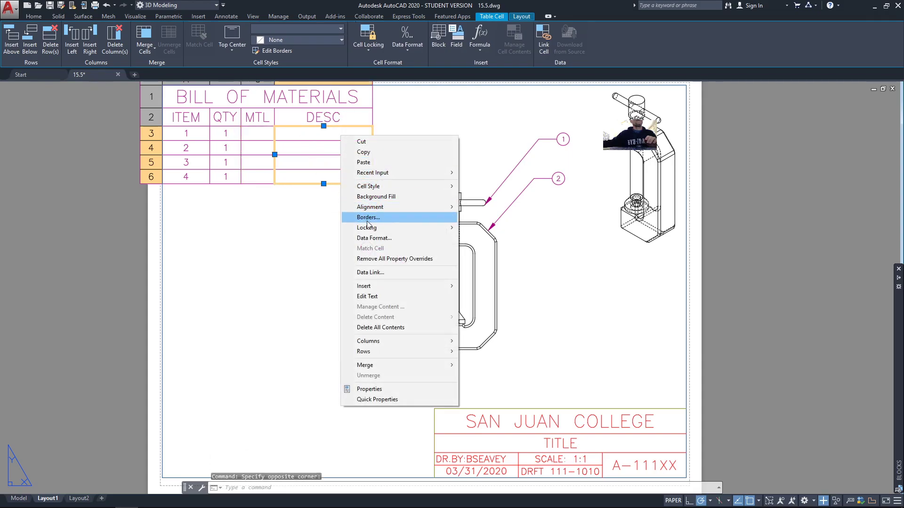
pyautogui.moveTo(400, 207)
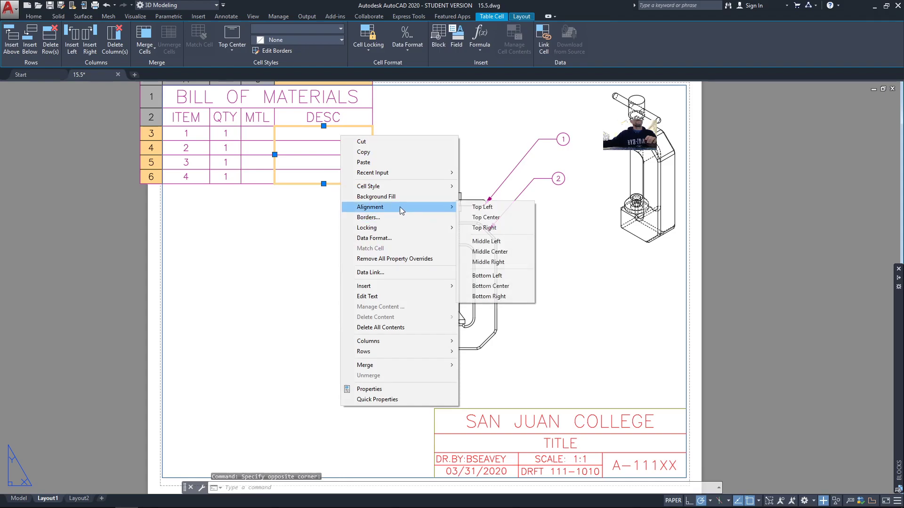
pyautogui.click(488, 241)
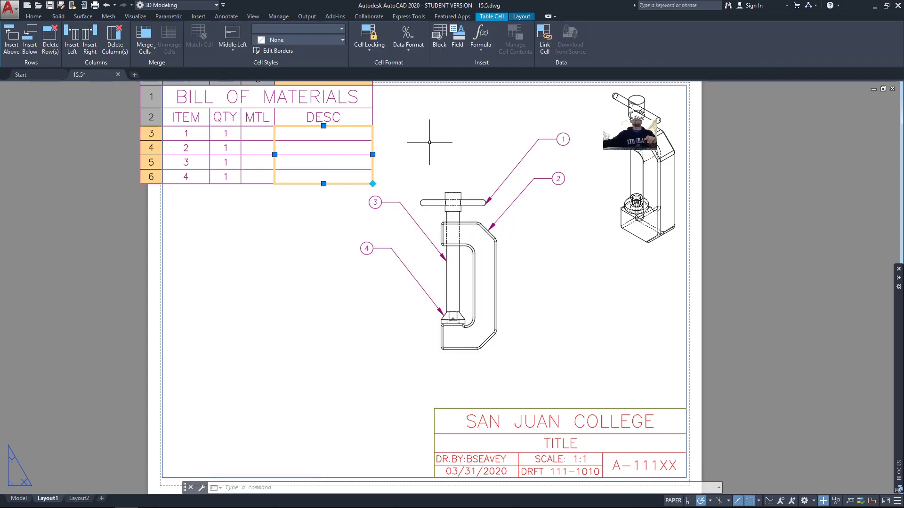
pyautogui.click(276, 217)
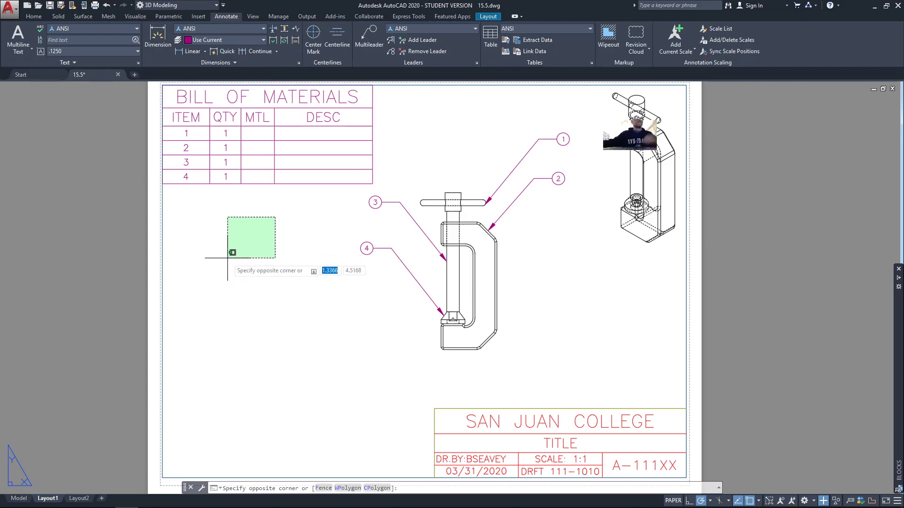
# Cancel the stray selection window and zoom in on the C-clamp front view
pyautogui.press('Escape')
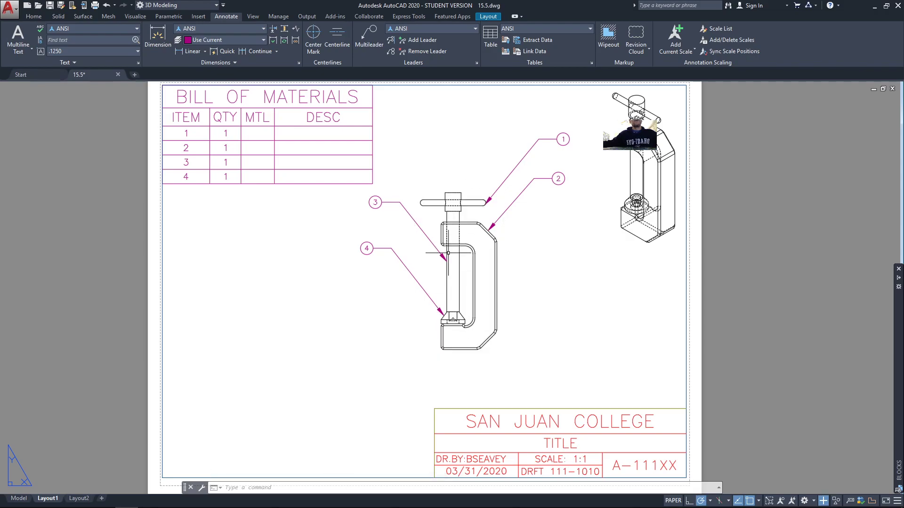
pyautogui.scroll(4, 450, 242)
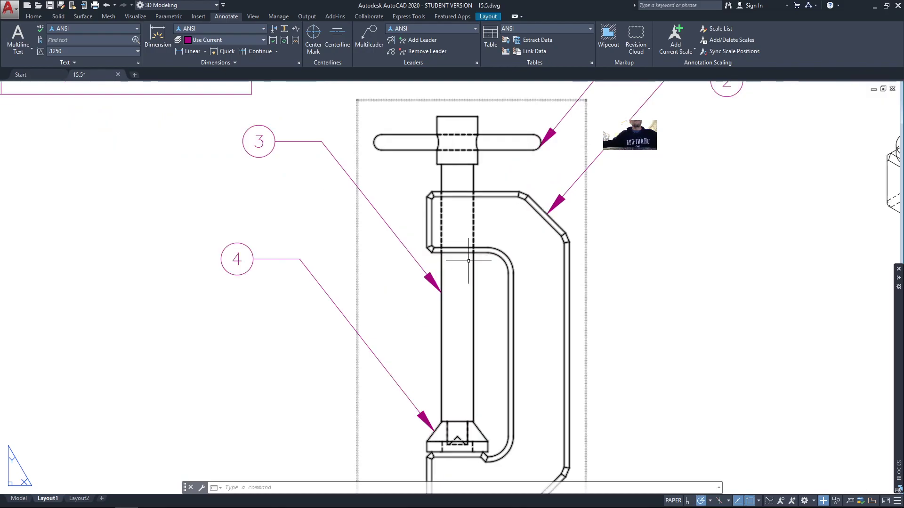
# From the Home tab's Layer list, make Dim current, then switch to Hid
pyautogui.click(34, 16)
pyautogui.click(694, 28)
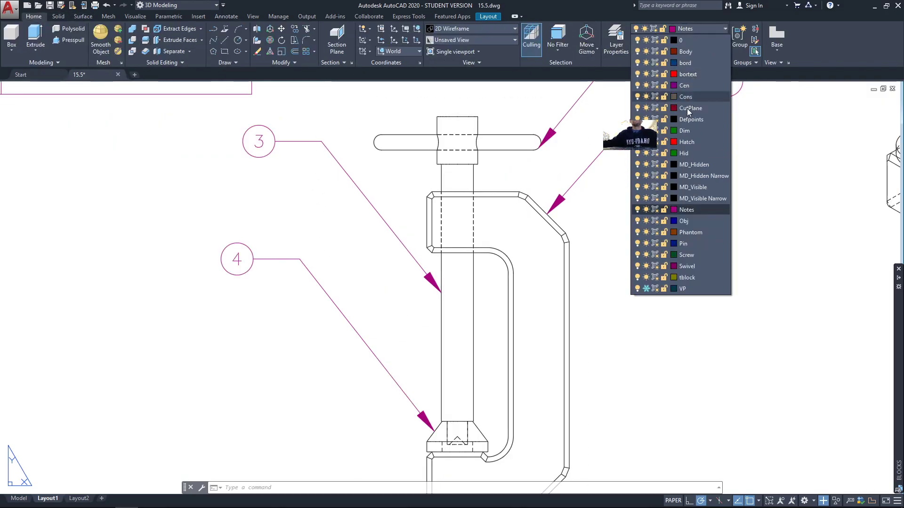
pyautogui.click(685, 130)
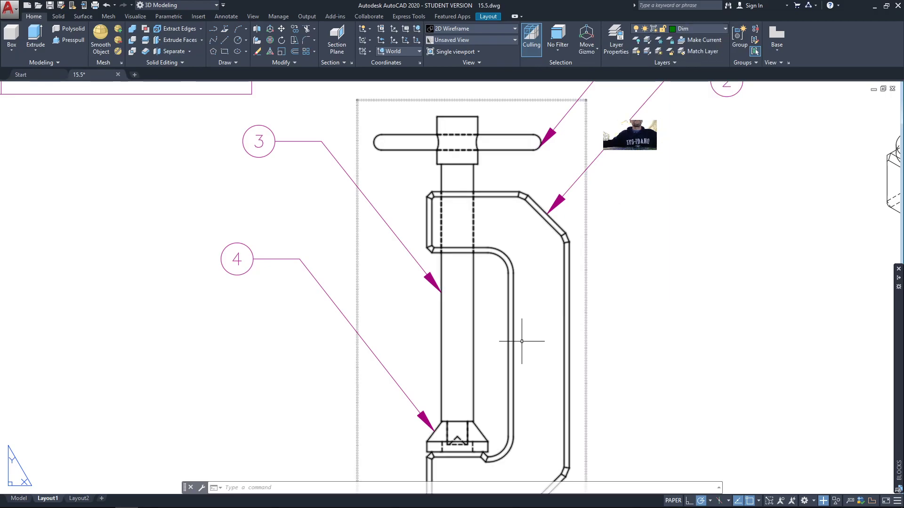
pyautogui.click(710, 31)
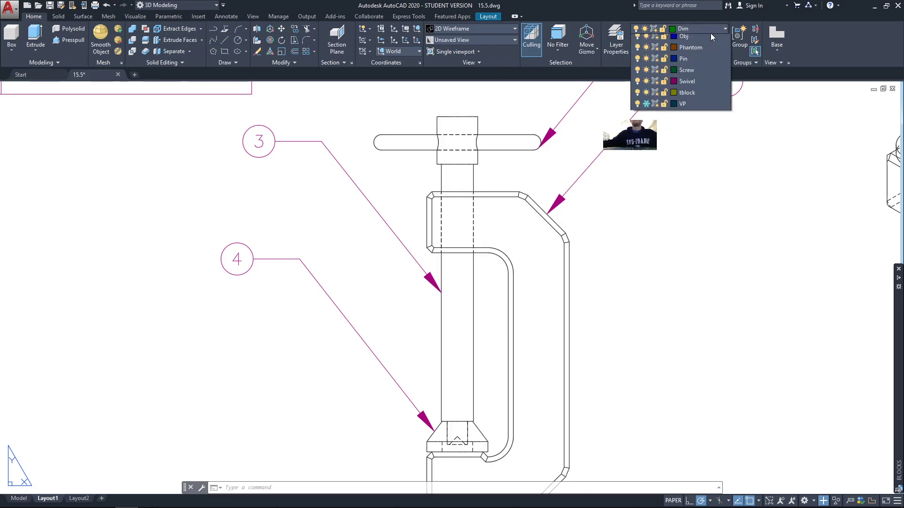
pyautogui.click(684, 153)
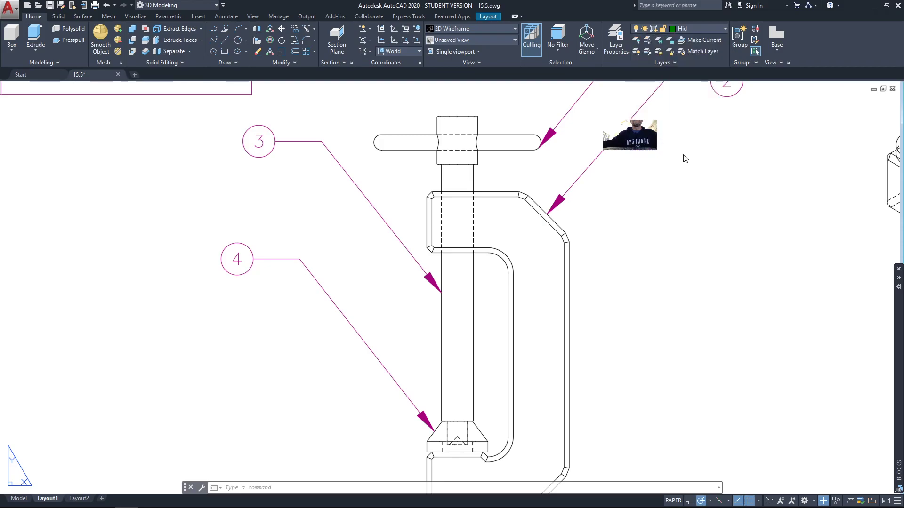
# Attempt the line's start at the swivel corner, then at a .0625 offset, cancelling both tries
pyautogui.press('Return')
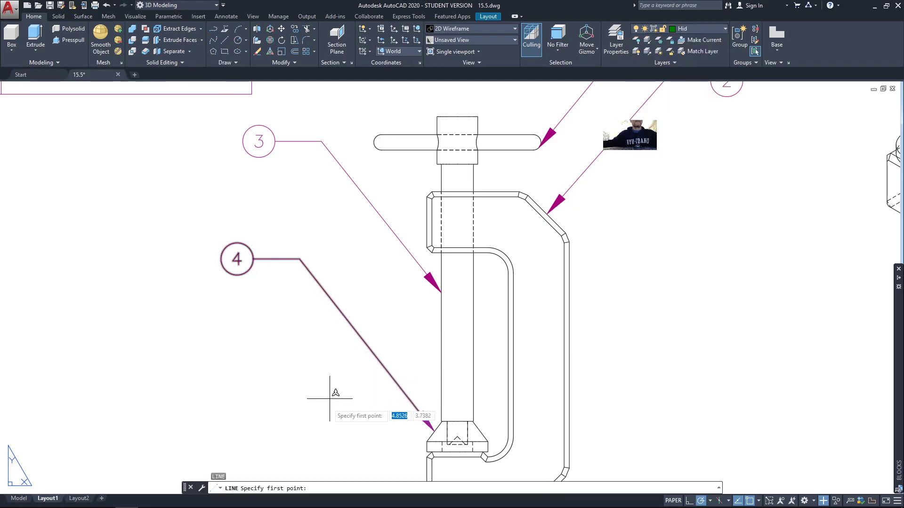
pyautogui.scroll(4, 432, 420)
pyautogui.scroll(3, 441, 422)
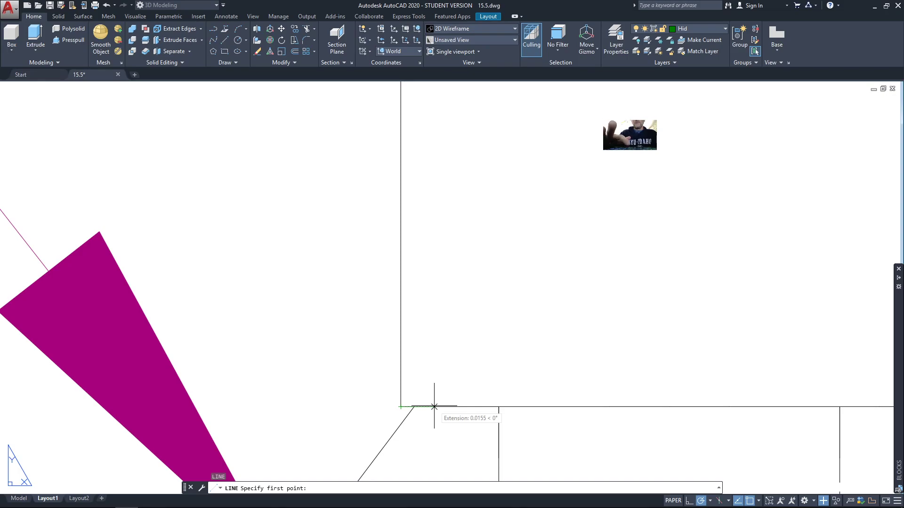
pyautogui.click(434, 407)
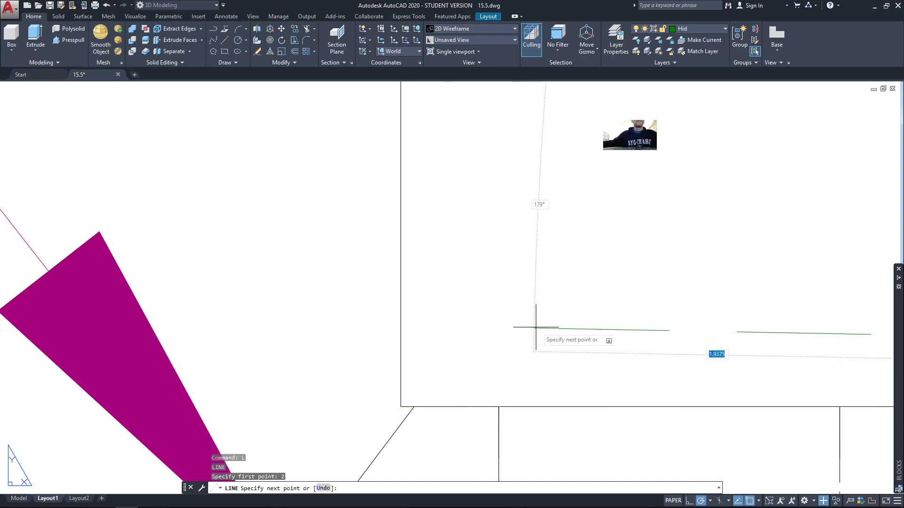
pyautogui.scroll(-3, 535, 323)
pyautogui.scroll(-5, 550, 326)
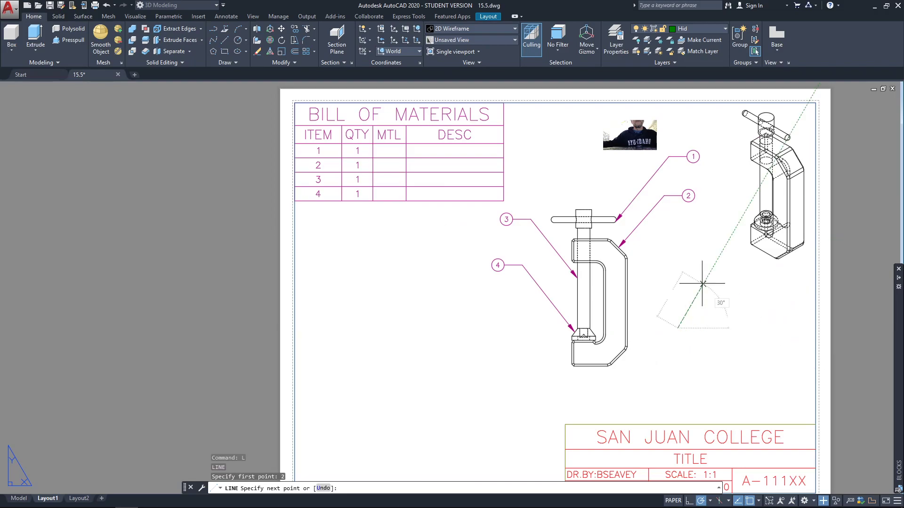
pyautogui.press('Escape')
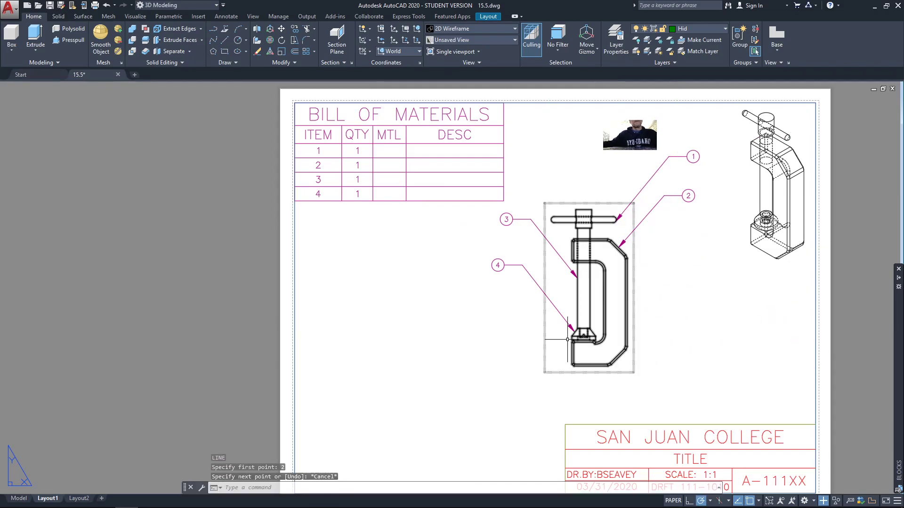
pyautogui.scroll(10, 571, 328)
pyautogui.scroll(2, 576, 324)
pyautogui.write('l')
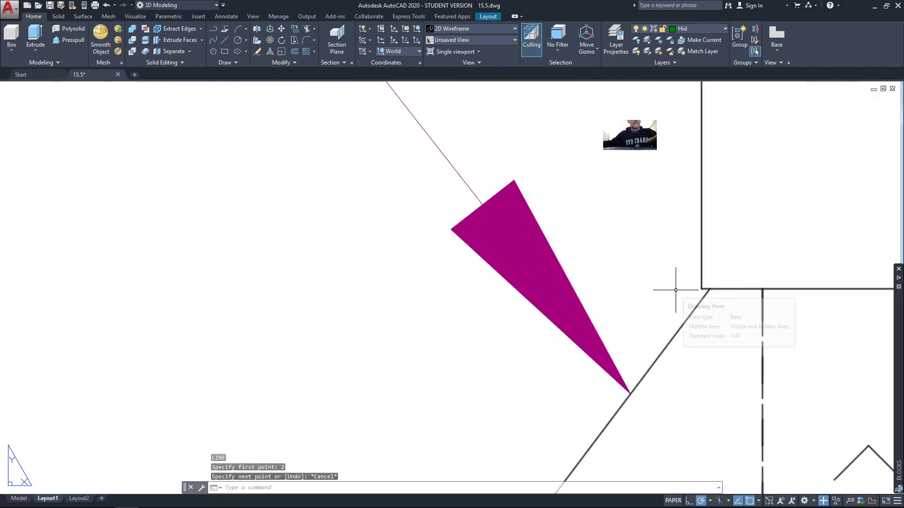
pyautogui.press('Return')
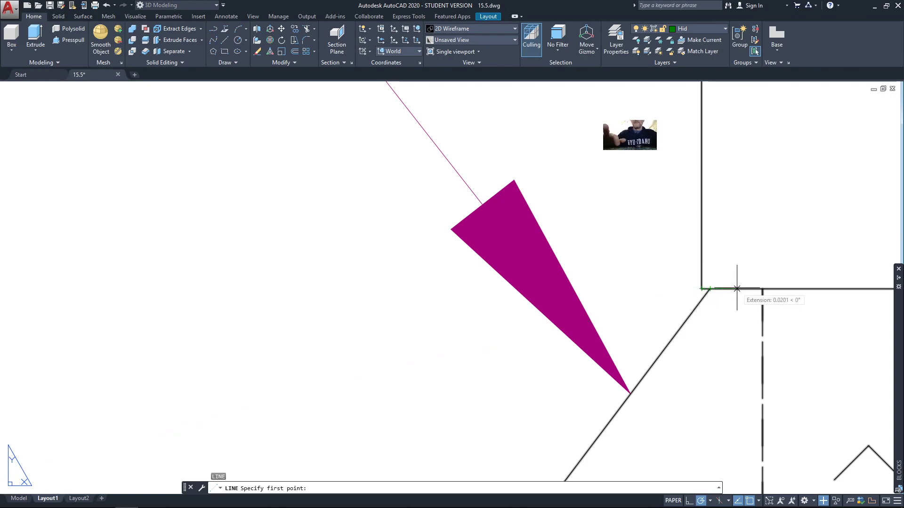
pyautogui.write('.0625')
pyautogui.press('Return')
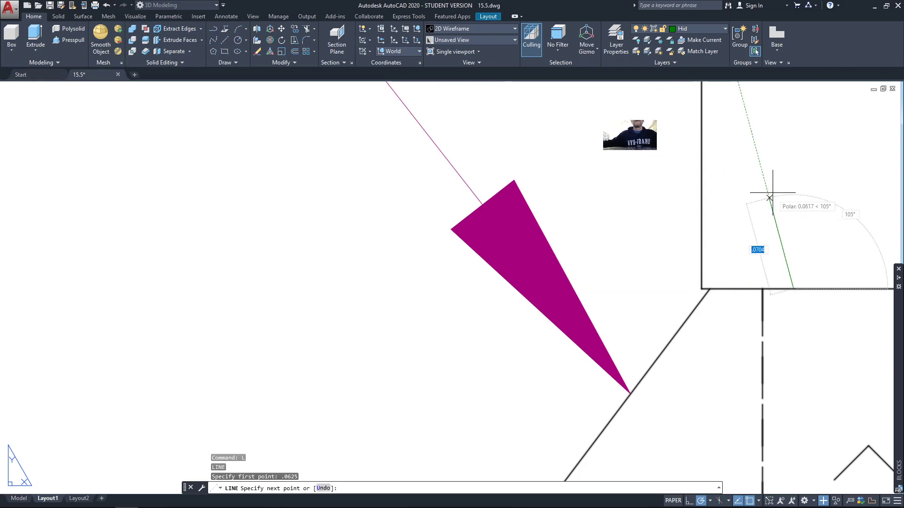
pyautogui.scroll(-3, 767, 202)
pyautogui.moveTo(750, 196)
pyautogui.mouseDown(button='middle')
pyautogui.moveTo(694, 254)
pyautogui.moveTo(543, 319)
pyautogui.mouseUp(button='middle')
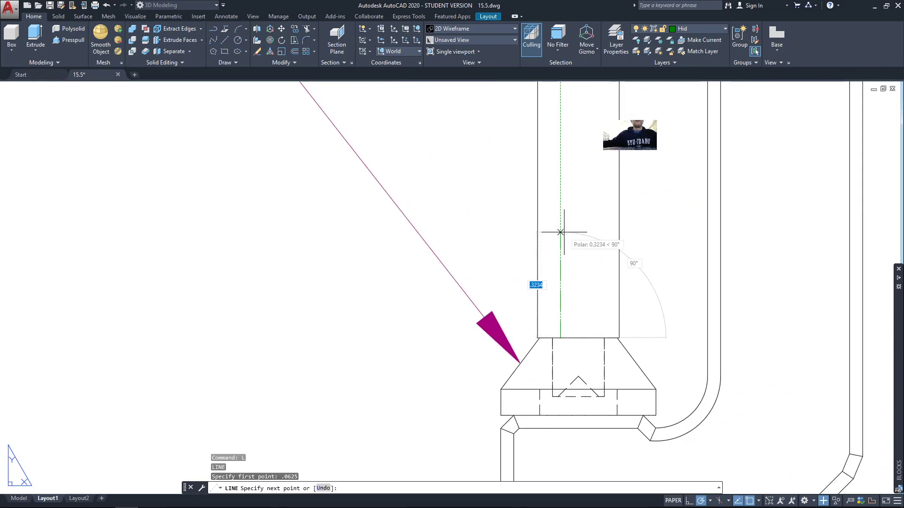
pyautogui.press('Escape')
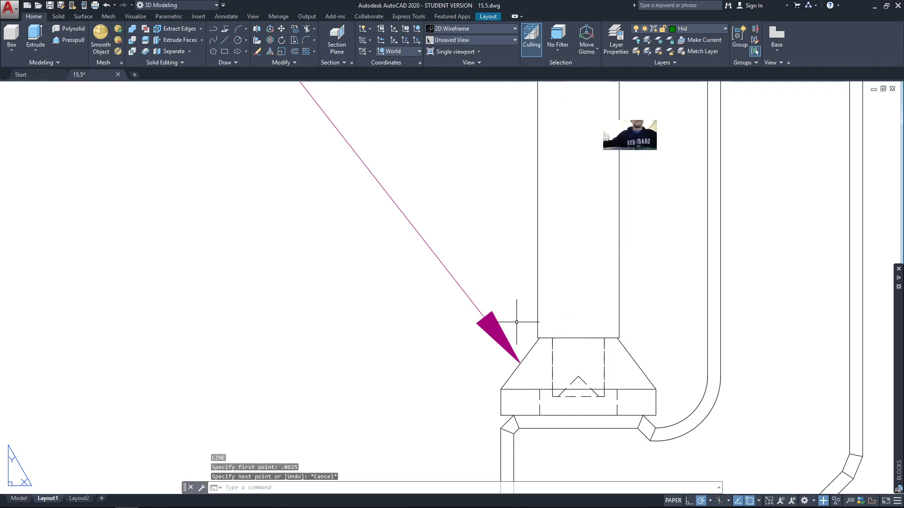
# Draw a line from .03125 off the swivel corner up to the screw head's underside, then select it
pyautogui.press('Return')
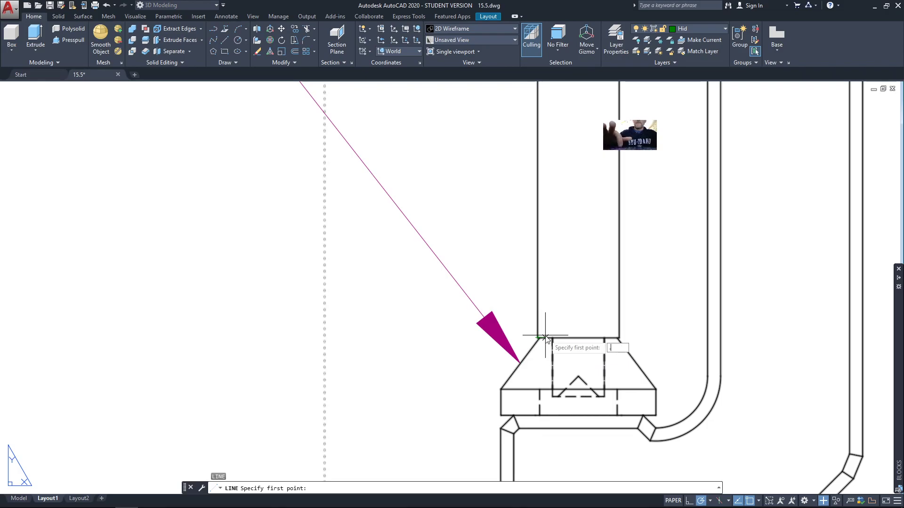
pyautogui.write('.03125')
pyautogui.press('Return')
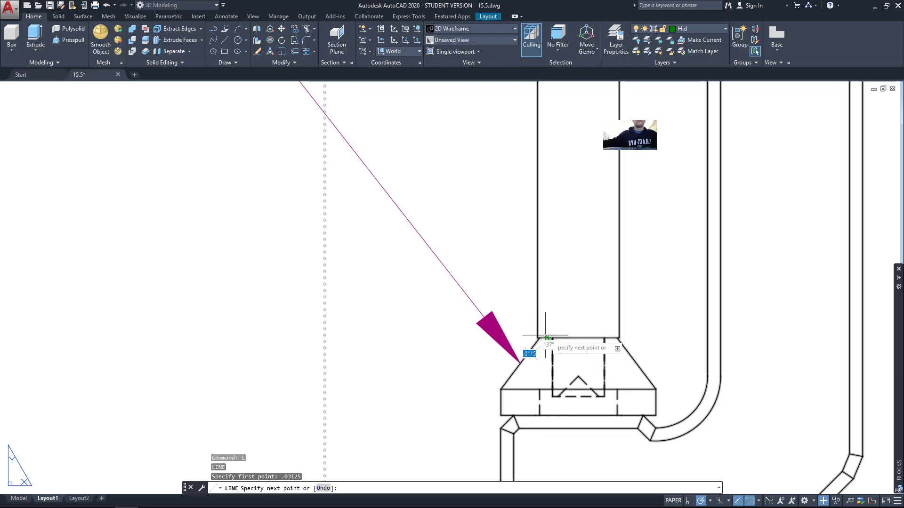
pyautogui.scroll(-8, 560, 156)
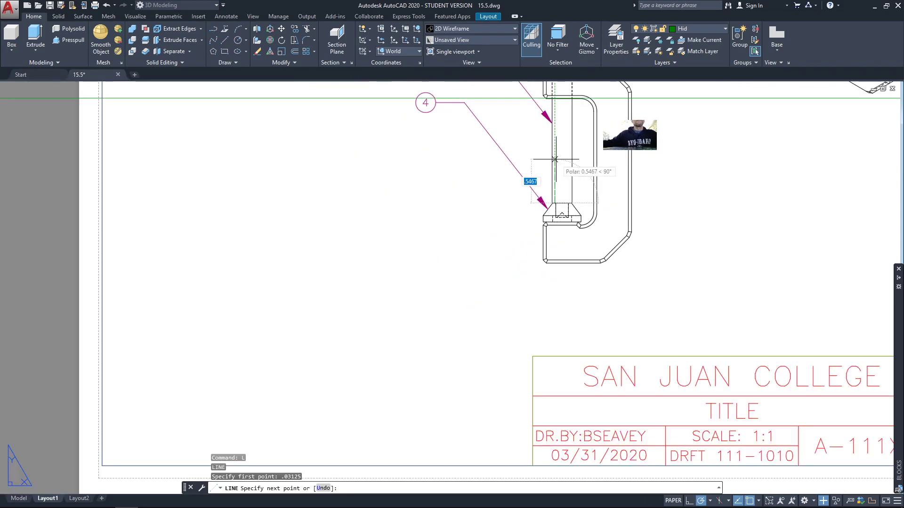
pyautogui.scroll(2, 539, 302)
pyautogui.scroll(9, 531, 240)
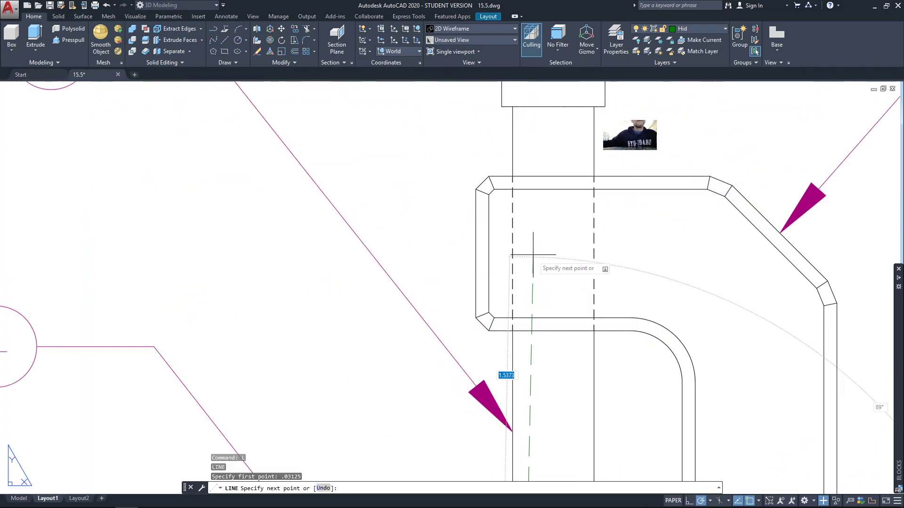
pyautogui.moveTo(520, 128); pyautogui.dragTo(510, 276, button='middle')
pyautogui.scroll(2, 518, 177)
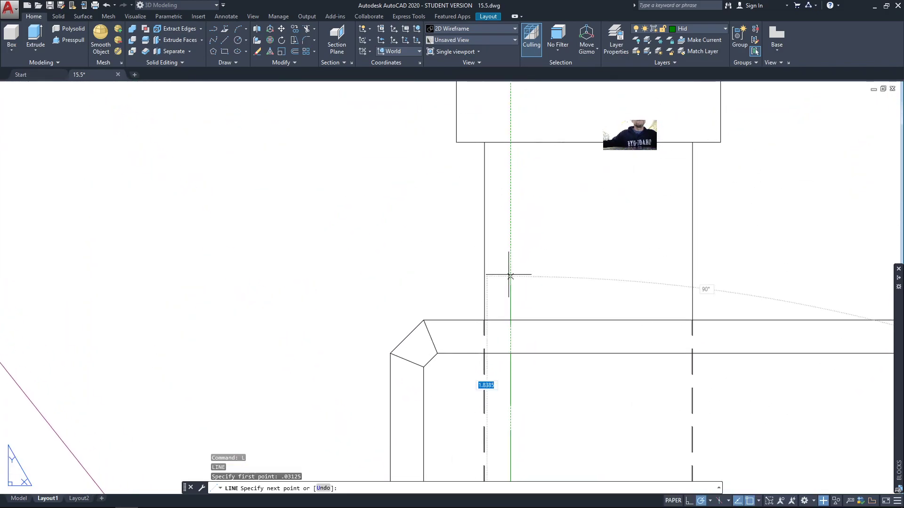
pyautogui.click(510, 141)
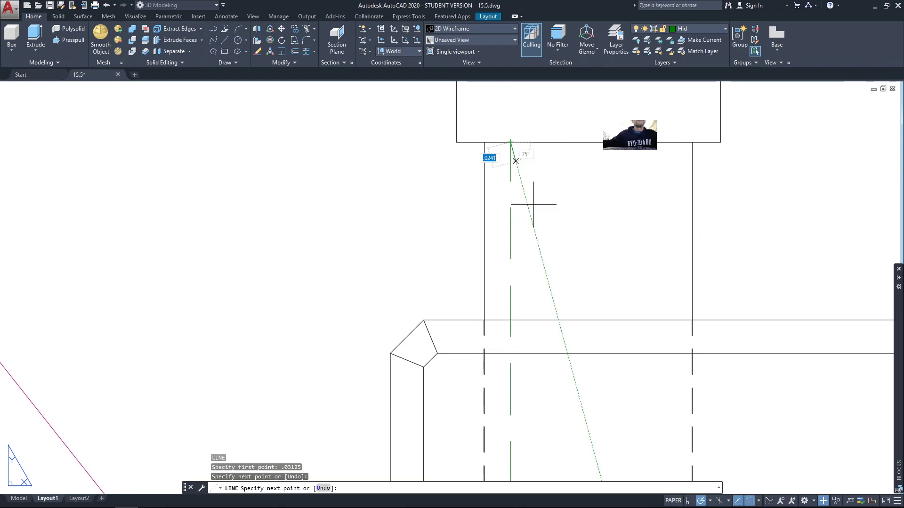
pyautogui.press('Return')
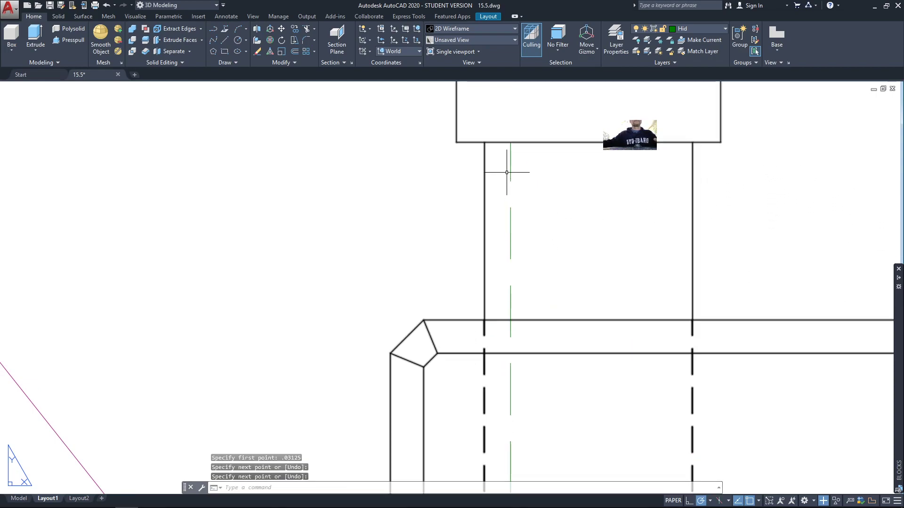
pyautogui.click(512, 166)
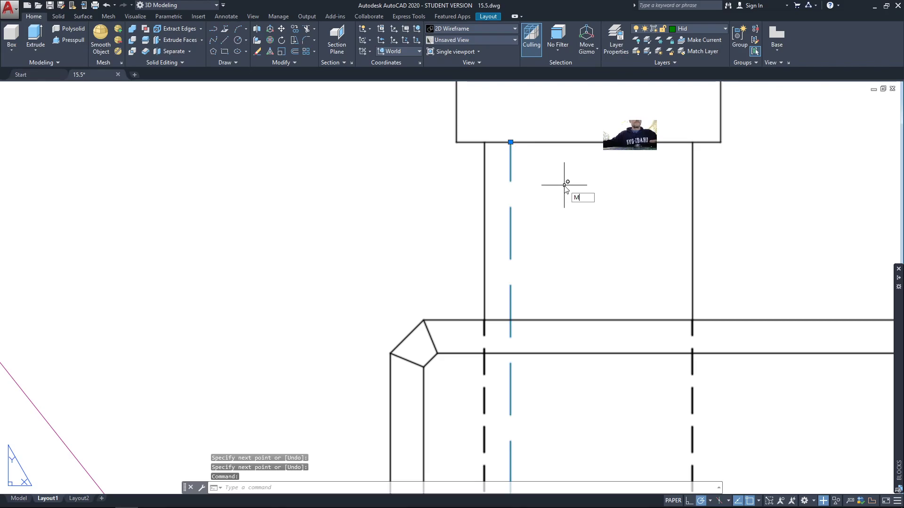
# Mirror the hidden line with MI across a vertical axis through the screw's centre, keeping the original
pyautogui.write('mi')
pyautogui.press('Return')
pyautogui.click(588, 142)
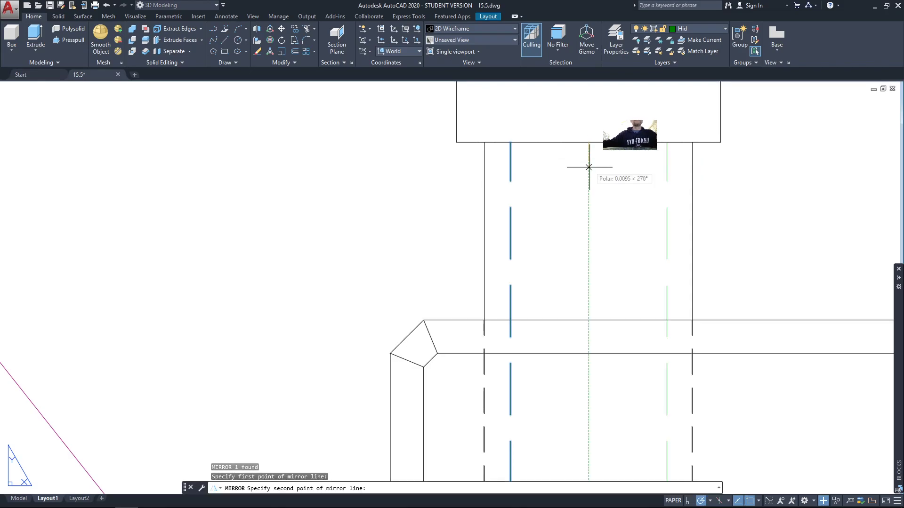
pyautogui.click(589, 173)
pyautogui.press('Return')
pyautogui.scroll(-3, 593, 212)
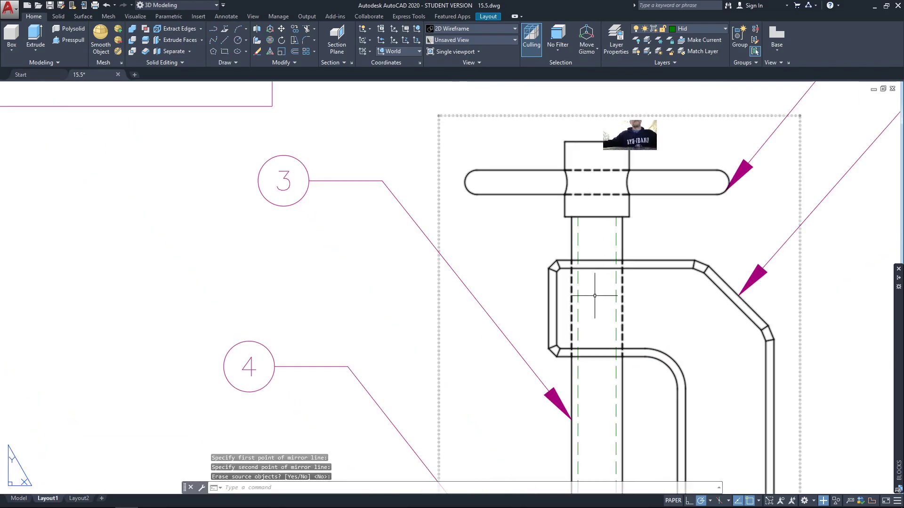
pyautogui.scroll(2, 593, 212)
pyautogui.scroll(-4, 554, 210)
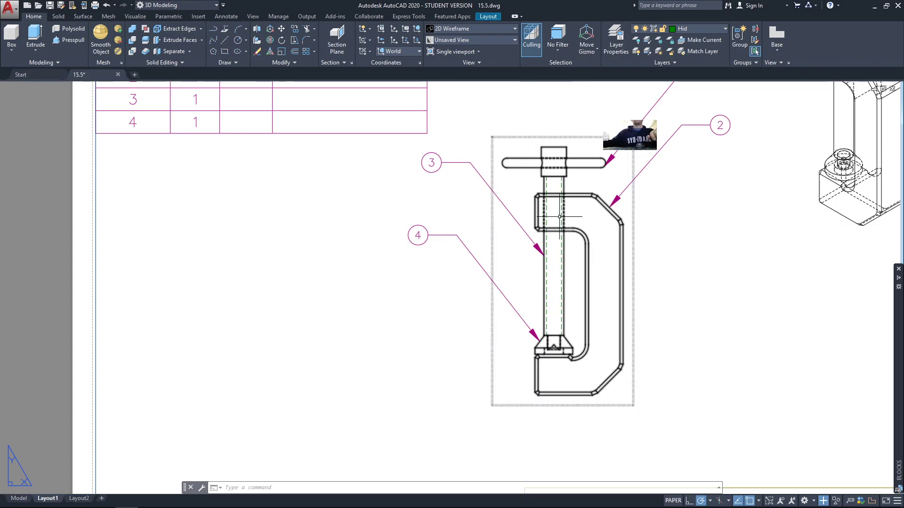
# Zoom out to review the finished Layout1 sheet with BOM, title block and screw hidden lines
pyautogui.scroll(-4, 459, 299)
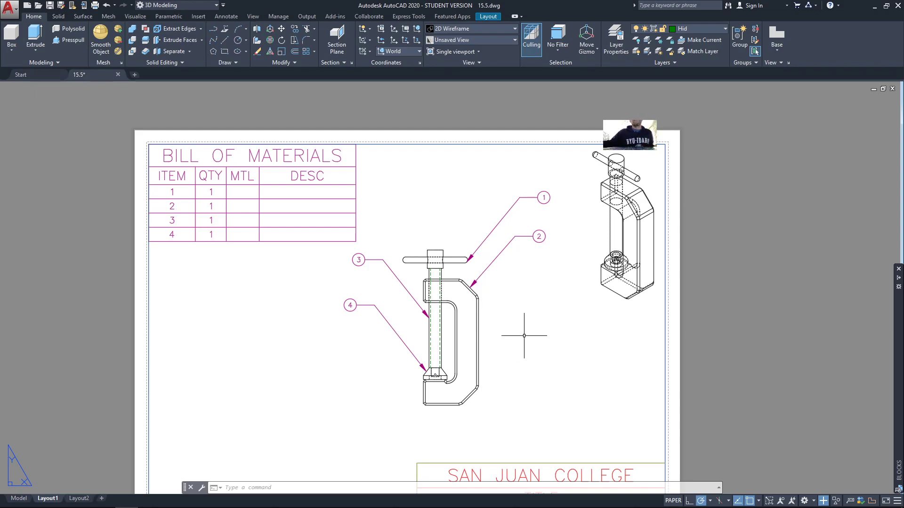
pyautogui.scroll(-2, 514, 335)
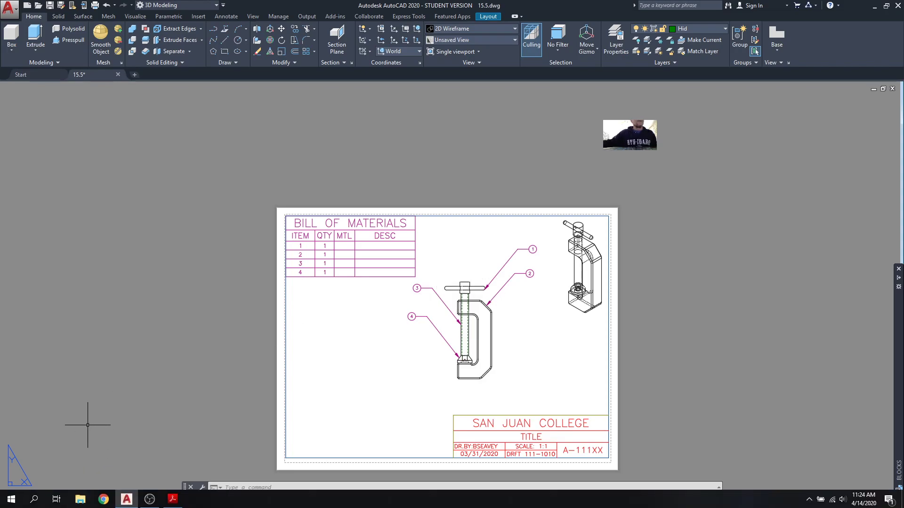
pyautogui.scroll(2, 267, 378)
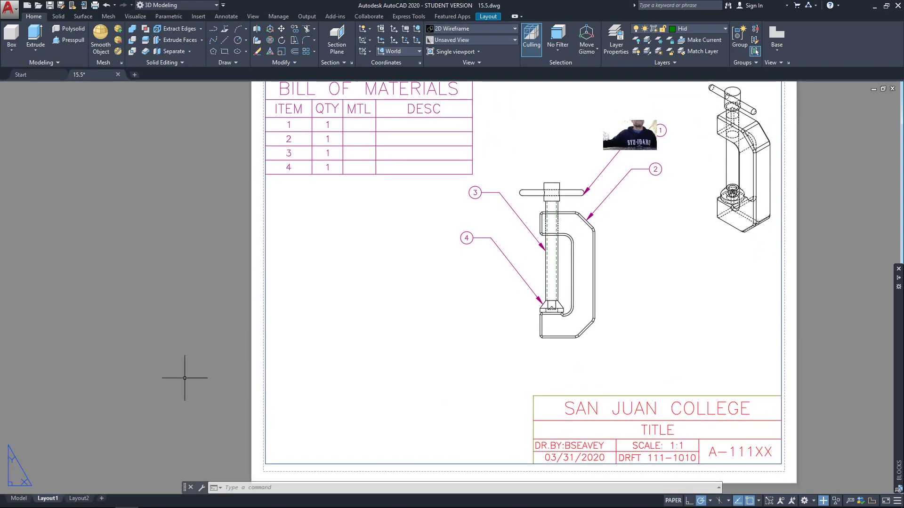
# On the Layout2 sheet, start a base view from model space
pyautogui.click(78, 498)
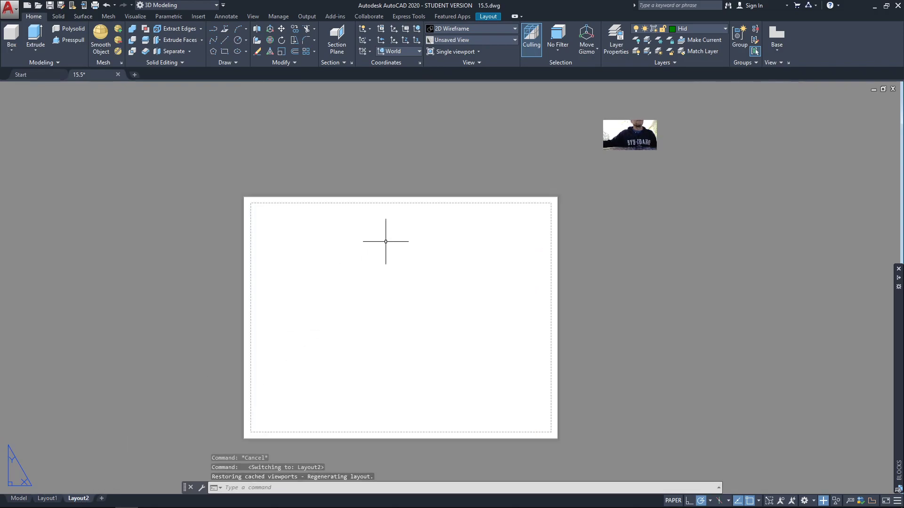
pyautogui.moveTo(379, 277); pyautogui.dragTo(459, 236, button='middle')
pyautogui.click(777, 47)
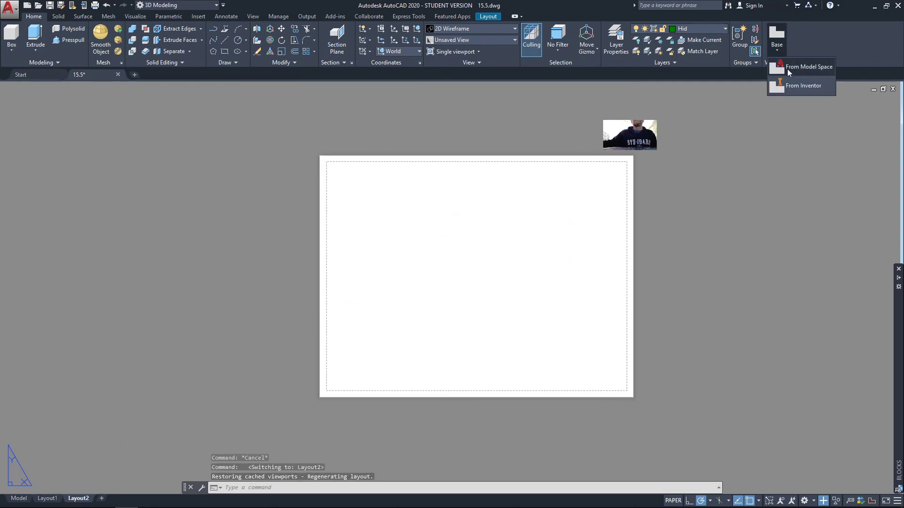
pyautogui.click(787, 69)
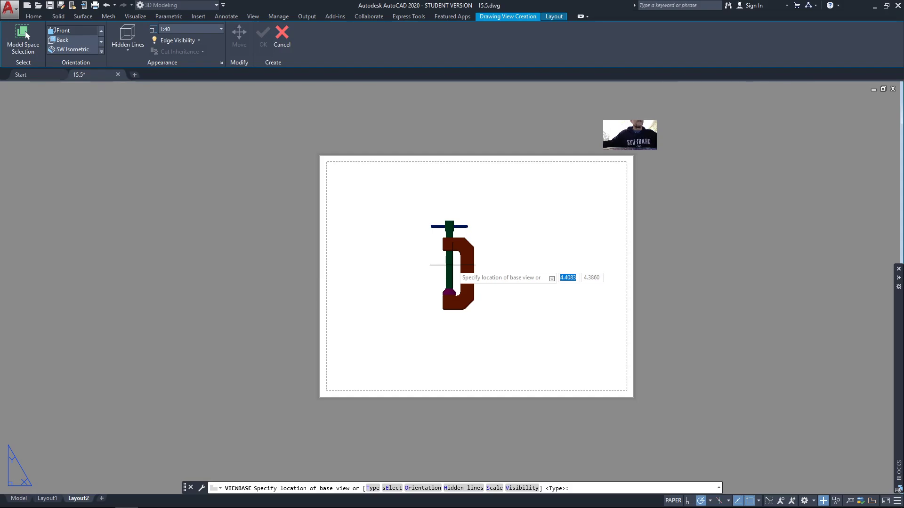
# Exclude the screw, handle and swivel pad from the view so only the clamp body remains
pyautogui.write('e')
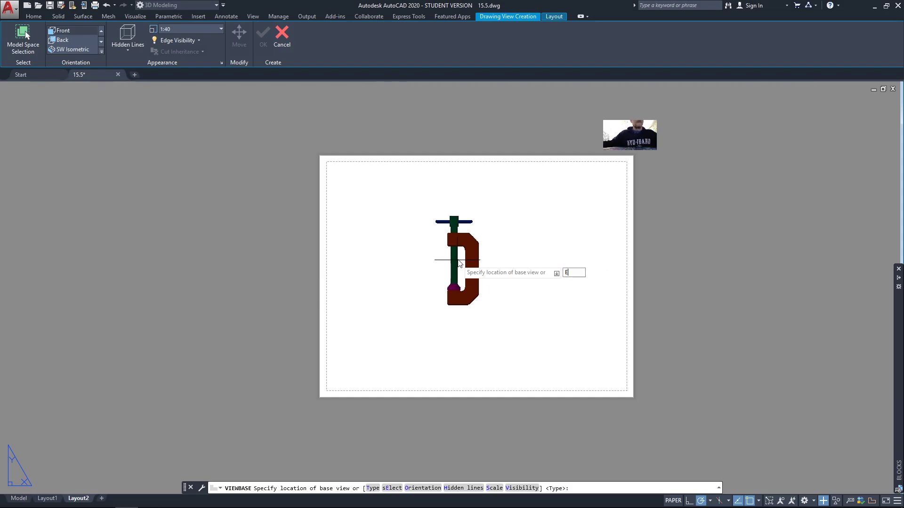
pyautogui.press('Return')
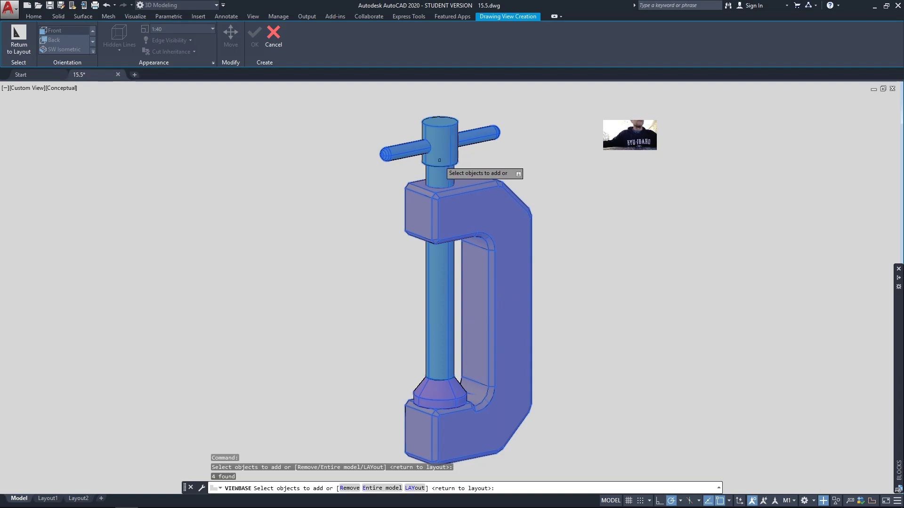
pyautogui.keyDown('shift'); pyautogui.click(485, 101); pyautogui.keyUp('shift')
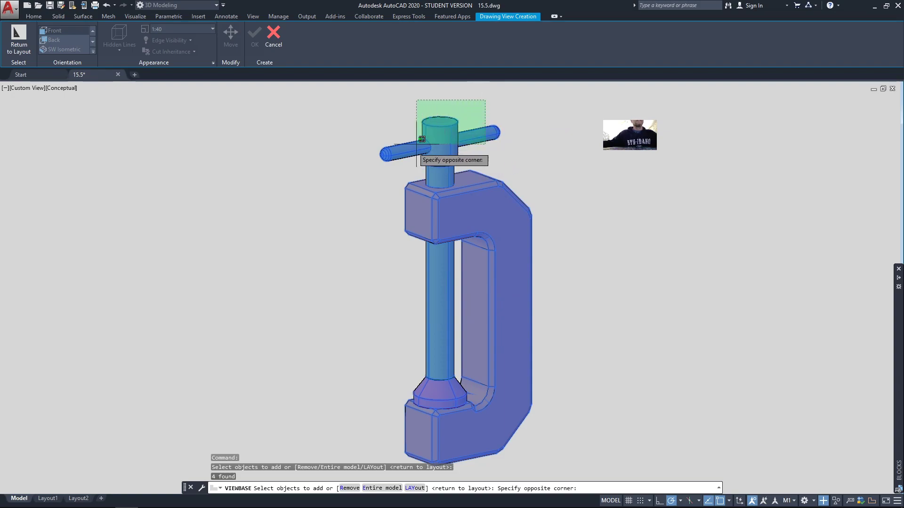
pyautogui.keyDown('shift'); pyautogui.click(417, 145); pyautogui.keyUp('shift')
pyautogui.keyDown('shift'); pyautogui.click(434, 388); pyautogui.keyUp('shift')
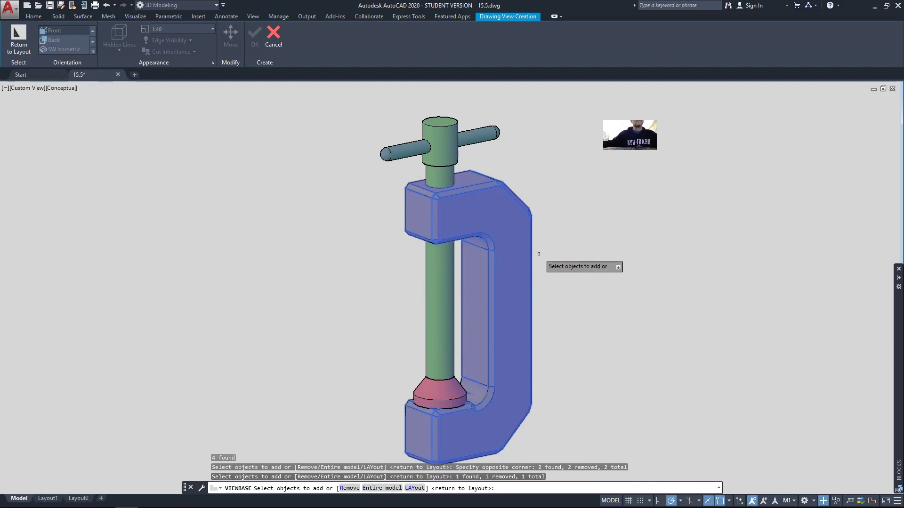
pyautogui.press('Return')
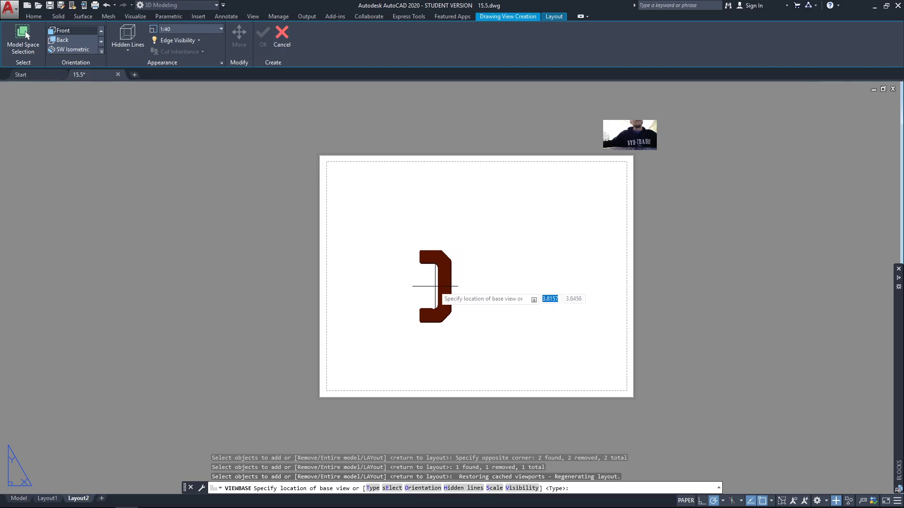
# Place the body's front base view with top and isometric projections, then add a Layout3 sheet
pyautogui.click(427, 288)
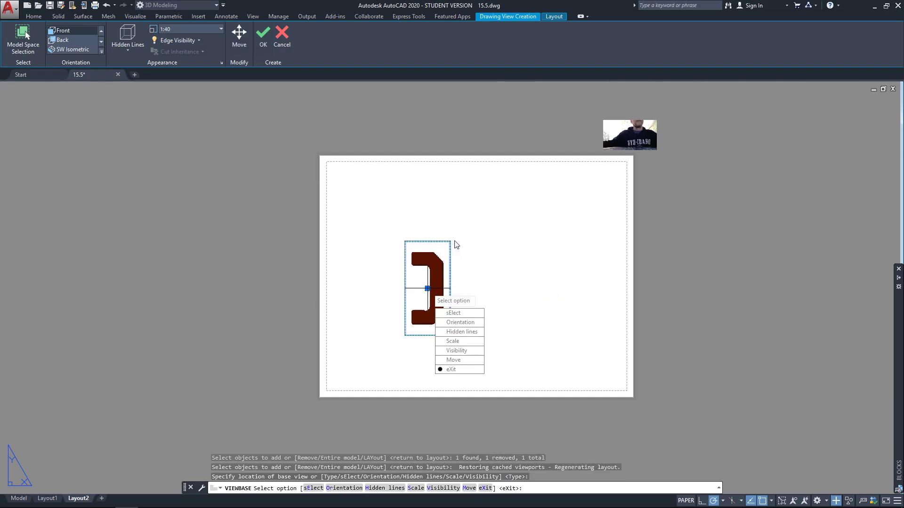
pyautogui.press('Return')
pyautogui.click(426, 206)
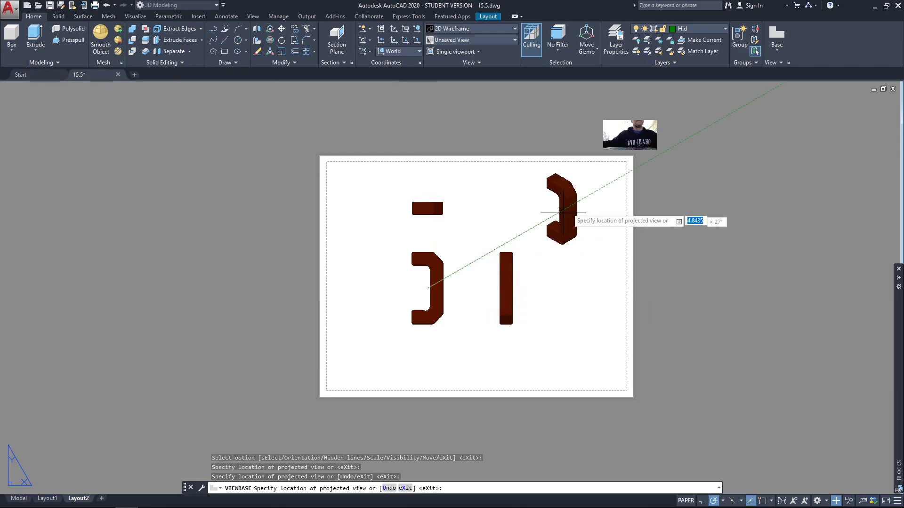
pyautogui.click(598, 201)
pyautogui.press('Return')
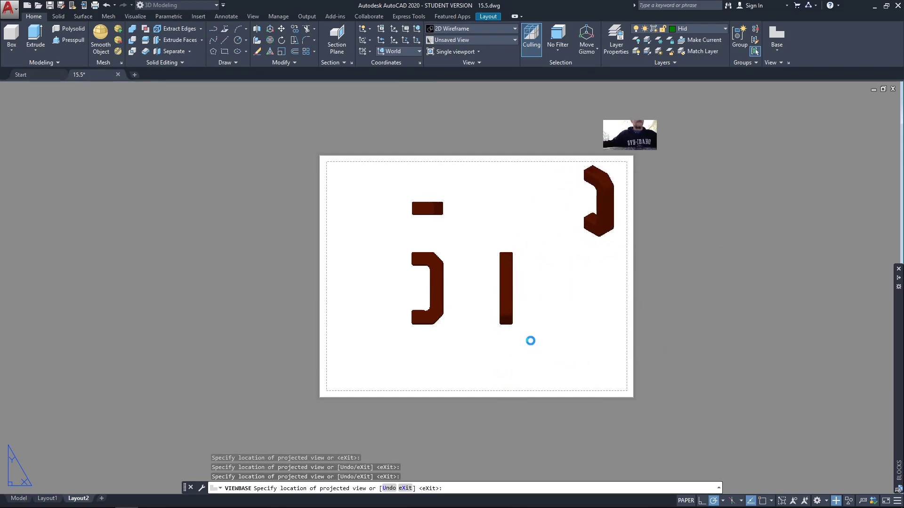
pyautogui.click(101, 499)
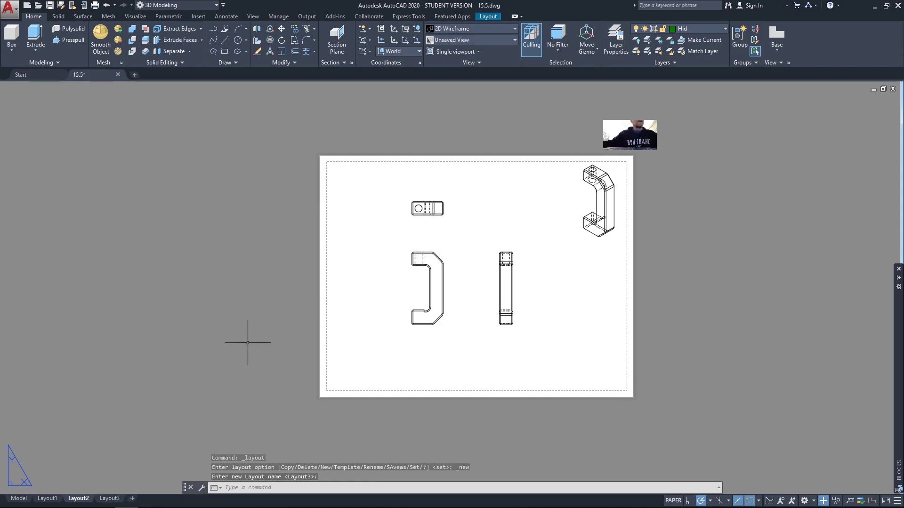
# Rename the Layout2 sheet to BODY
pyautogui.rightClick(78, 502)
pyautogui.click(121, 375)
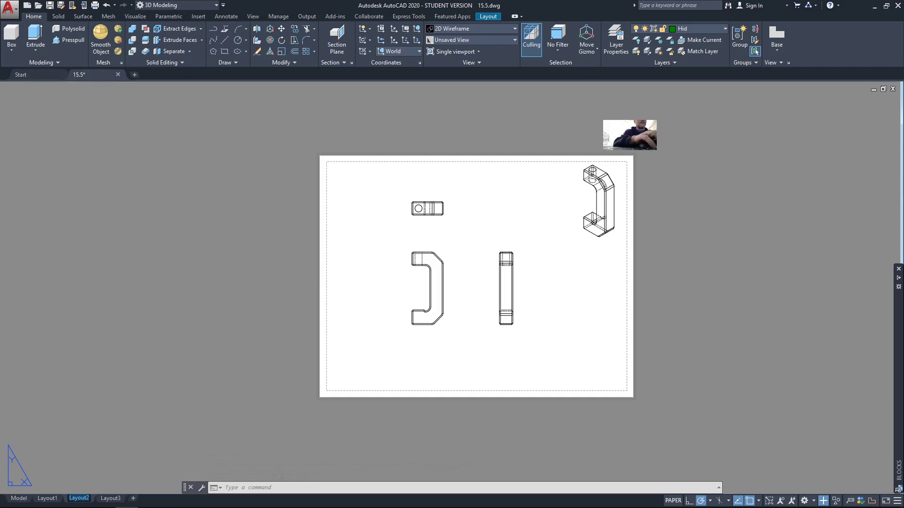
pyautogui.write('BODY')
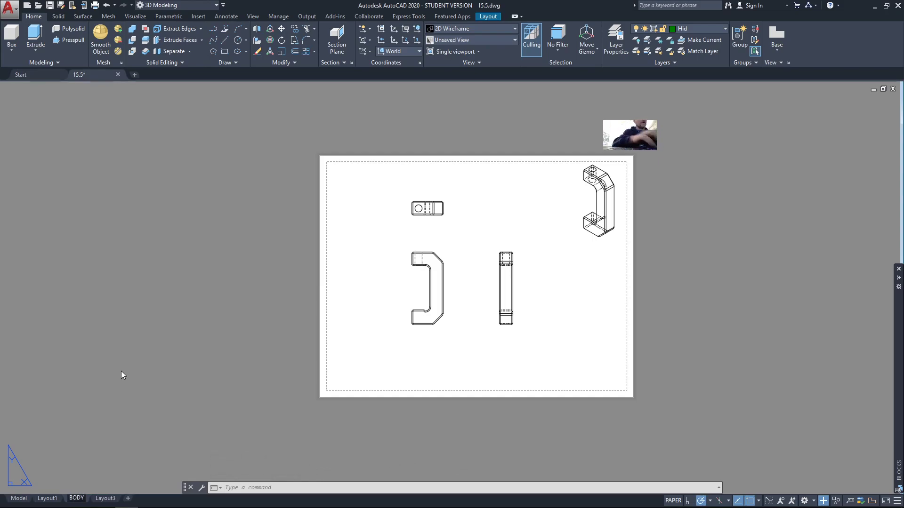
pyautogui.press('Return')
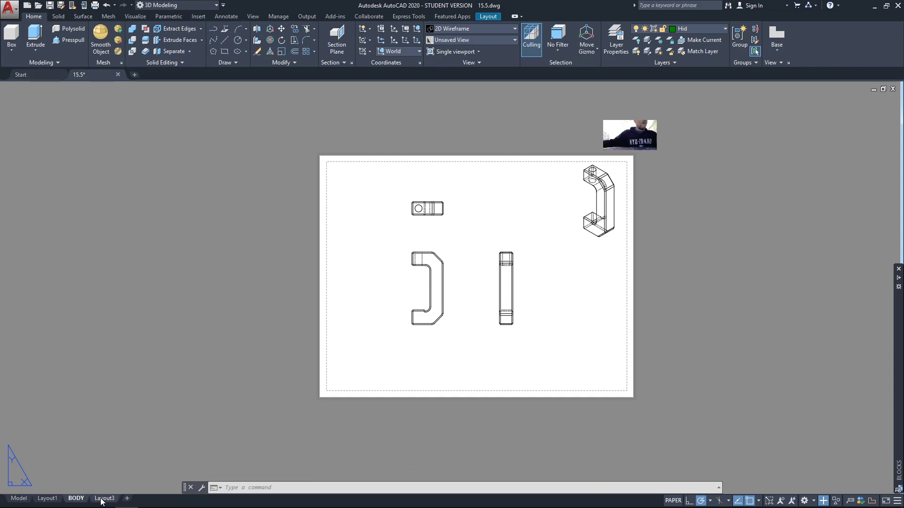
# Rename Layout3 to SCREW and bring that sheet up
pyautogui.rightClick(101, 502)
pyautogui.click(143, 372)
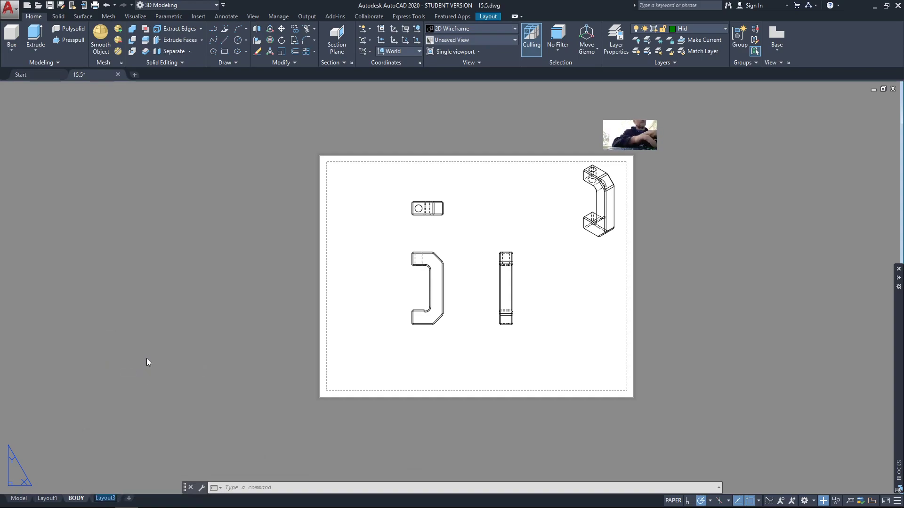
pyautogui.write('SCREW')
pyautogui.press('Return')
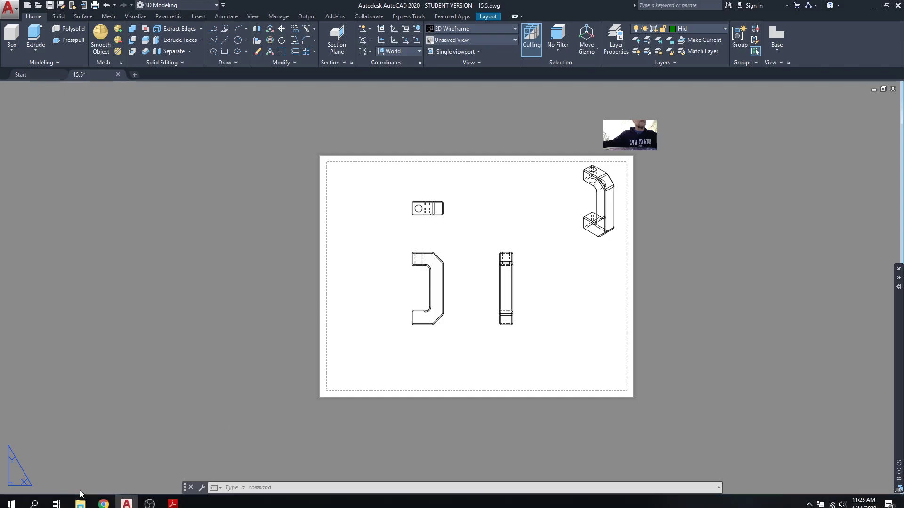
pyautogui.click(107, 498)
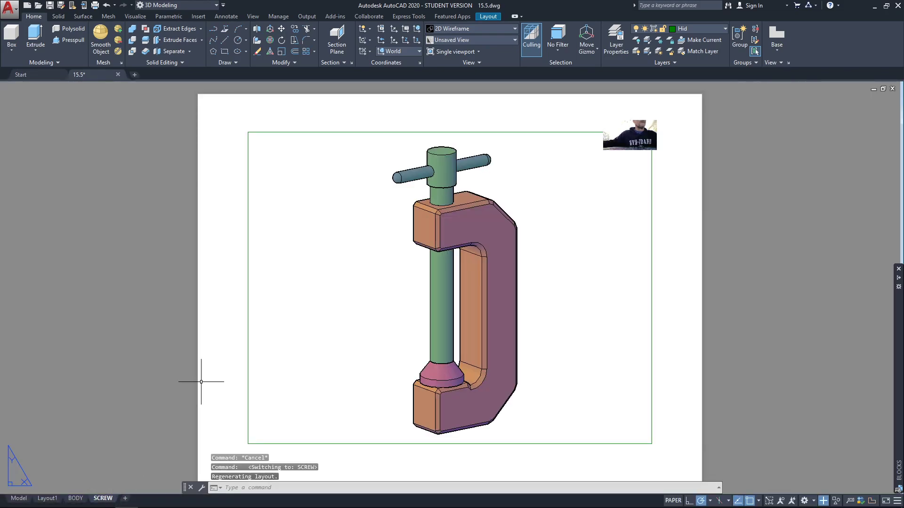
# Delete the SCREW sheet's shaded clamp viewport and start a base view from the 3D model
pyautogui.click(249, 332)
pyautogui.press('Delete')
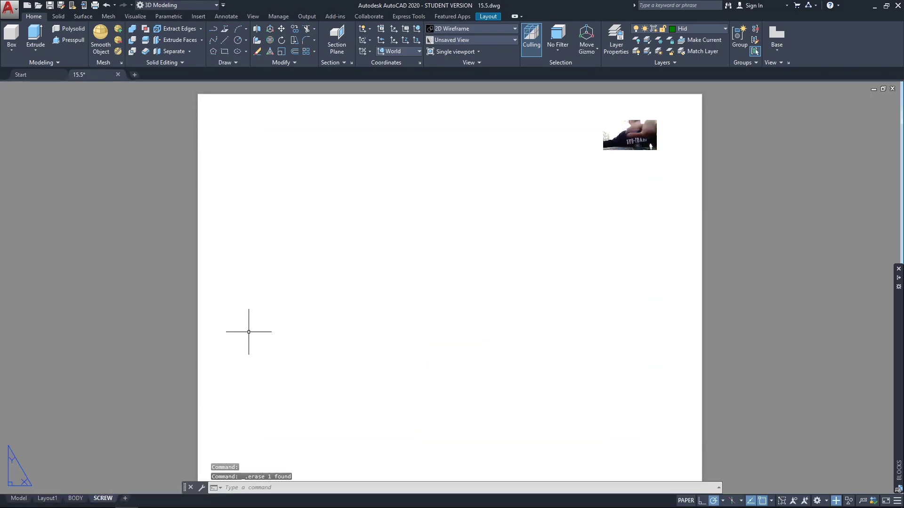
pyautogui.click(778, 48)
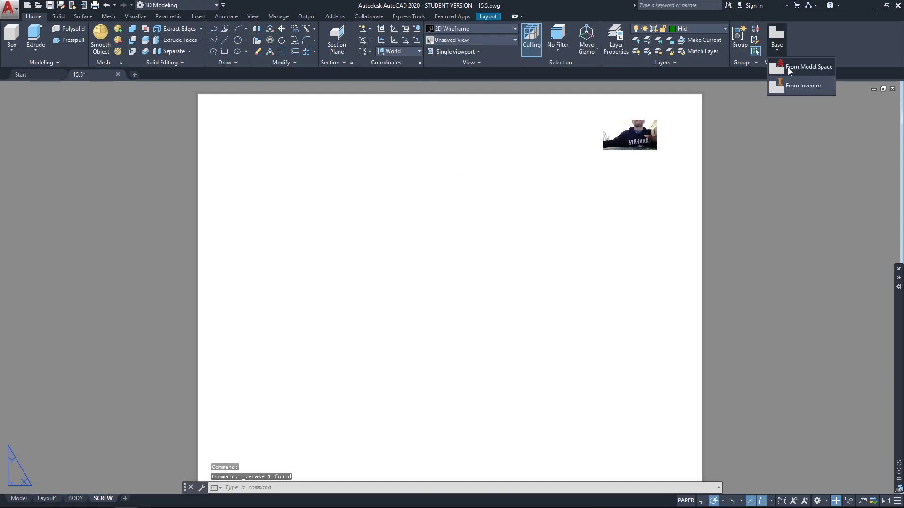
pyautogui.click(787, 67)
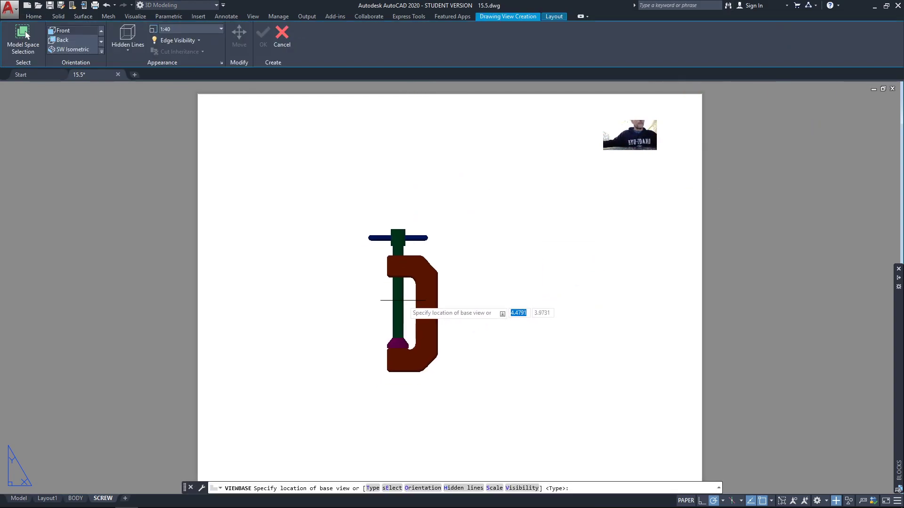
# Exclude the C-frame body, T-handle and last extra part so only the screw is included
pyautogui.write('E')
pyautogui.press('Return')
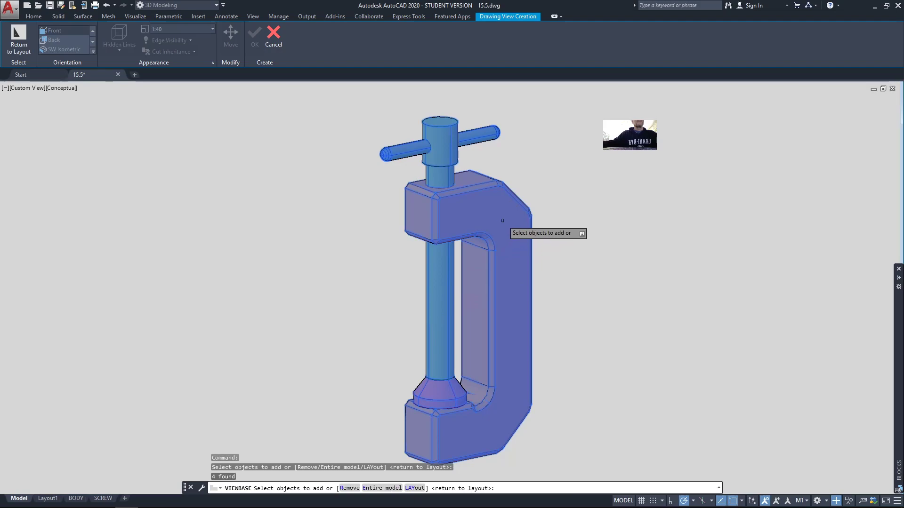
pyautogui.keyDown('shift'); pyautogui.click(515, 208); pyautogui.keyUp('shift')
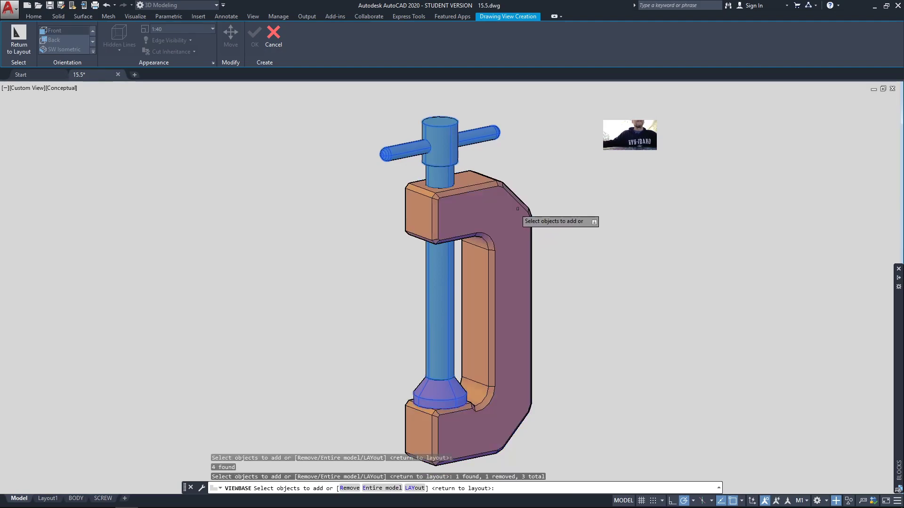
pyautogui.keyDown('shift'); pyautogui.click(466, 153); pyautogui.keyUp('shift')
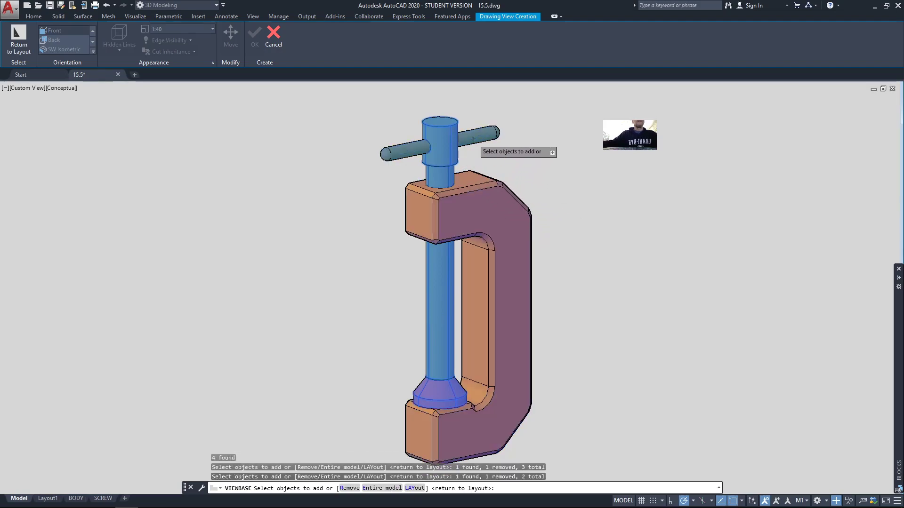
pyautogui.keyDown('shift'); pyautogui.click(420, 393); pyautogui.keyUp('shift')
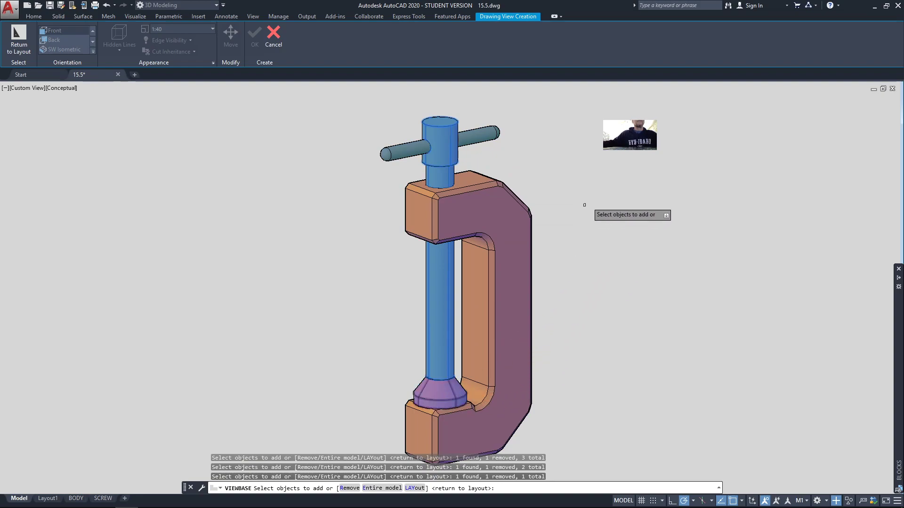
pyautogui.press('Return')
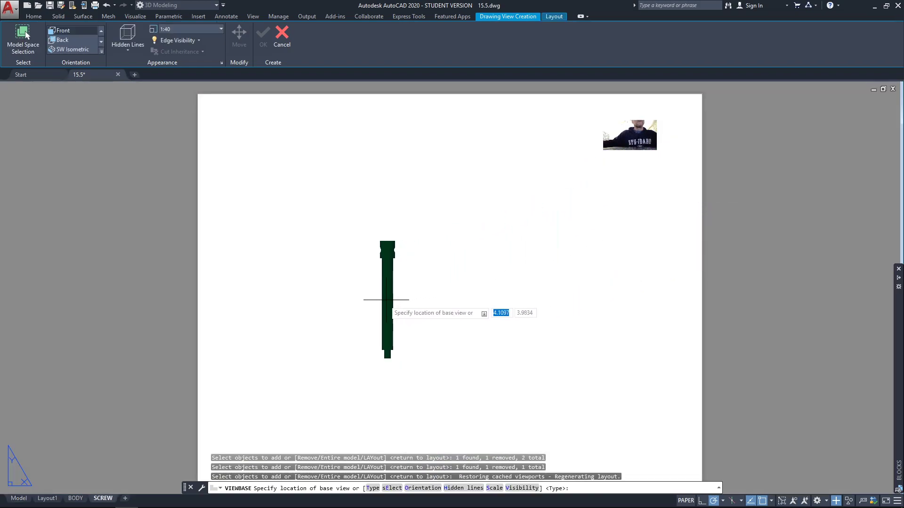
# Place the screw's front view with circular end views projected above and below it
pyautogui.click(357, 289)
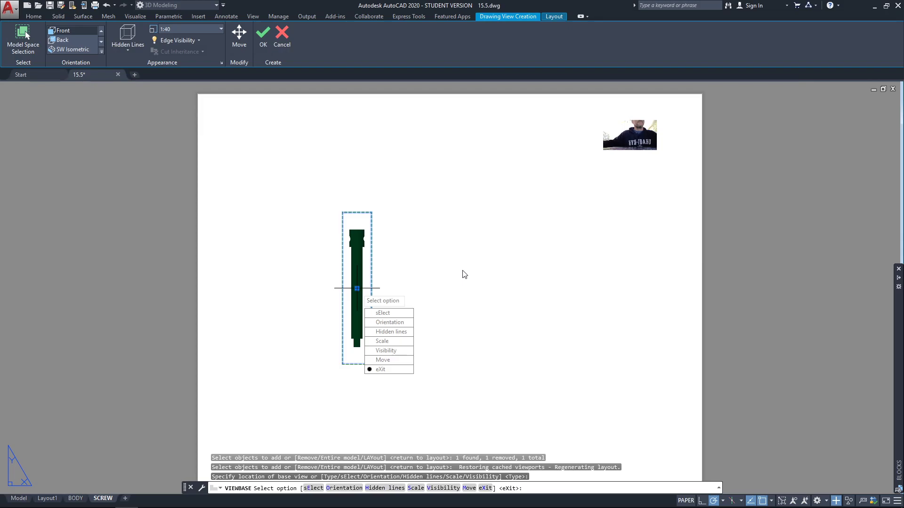
pyautogui.press('Return')
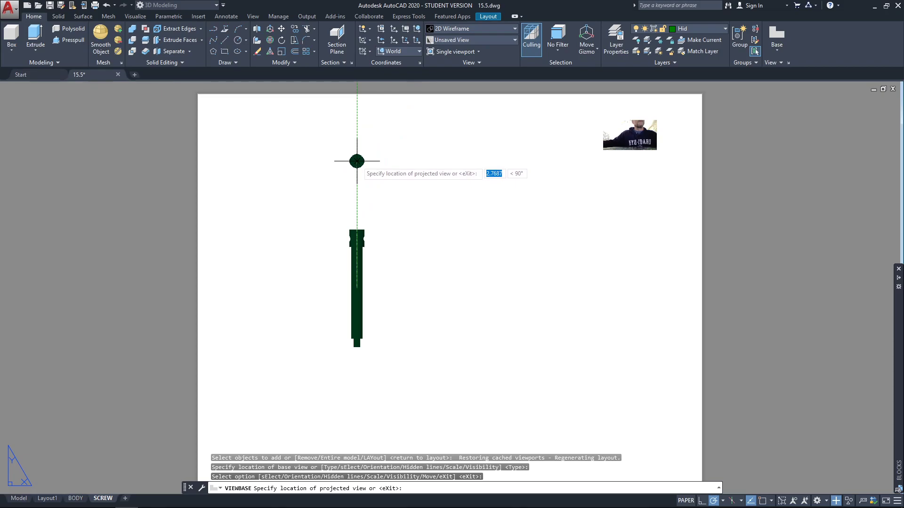
pyautogui.click(357, 161)
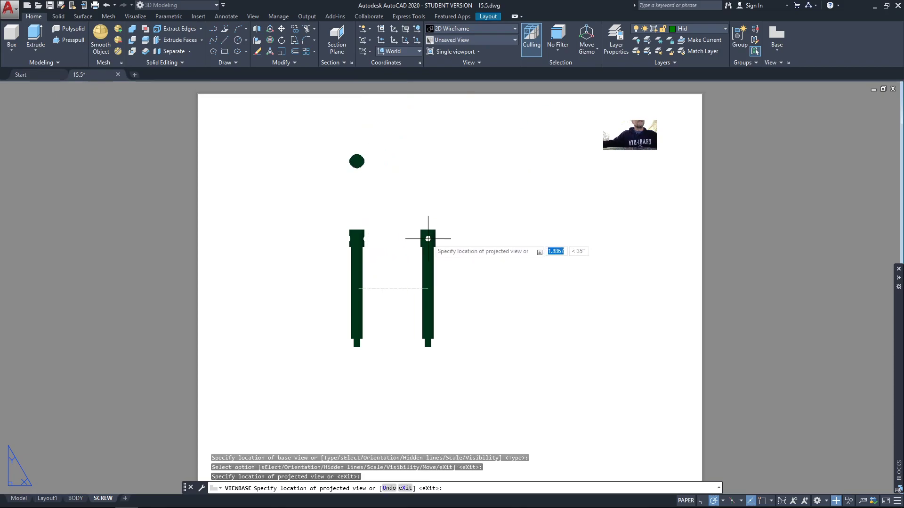
pyautogui.click(362, 394)
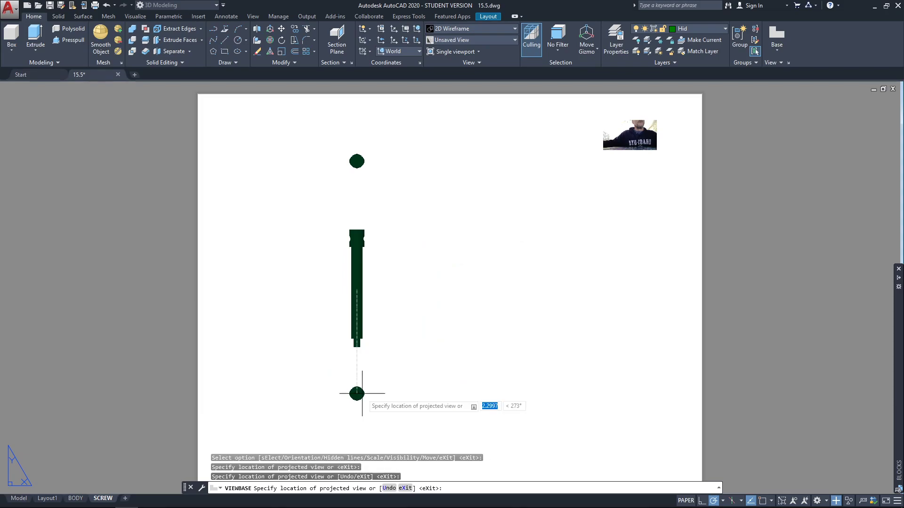
pyautogui.press('Return')
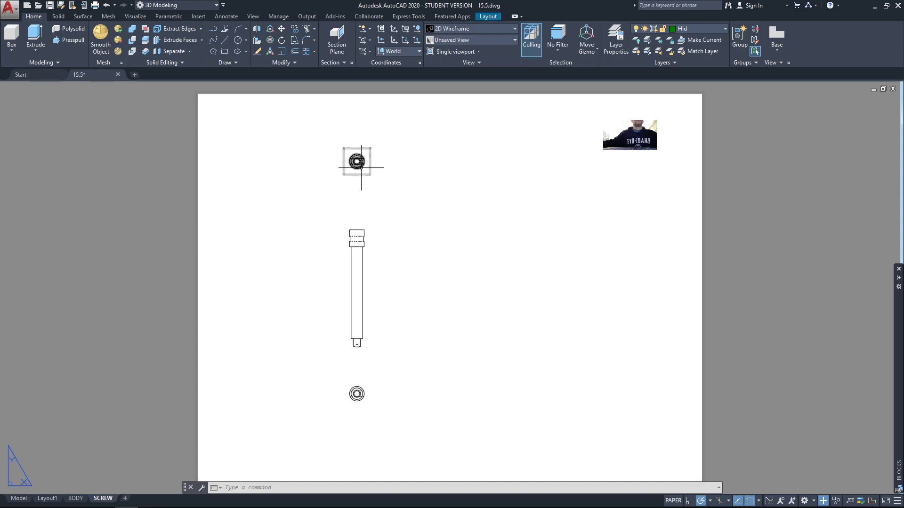
pyautogui.moveTo(361, 167)
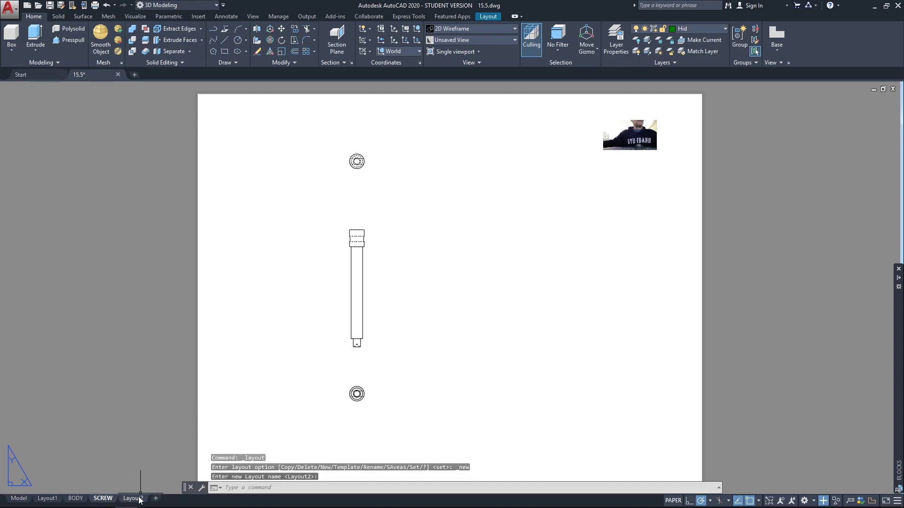
# On Layout2, delete the default clamp viewport and start a base view from the model
pyautogui.click(133, 499)
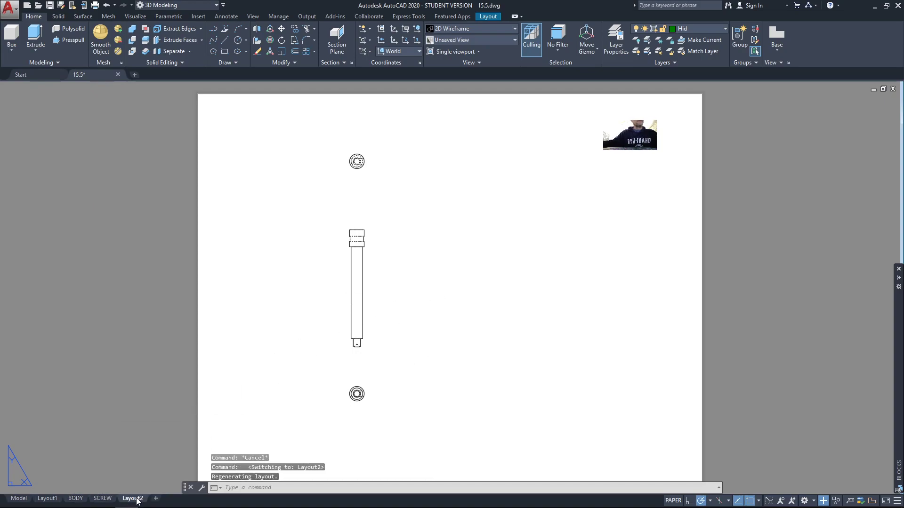
pyautogui.click(619, 132)
pyautogui.press('Delete')
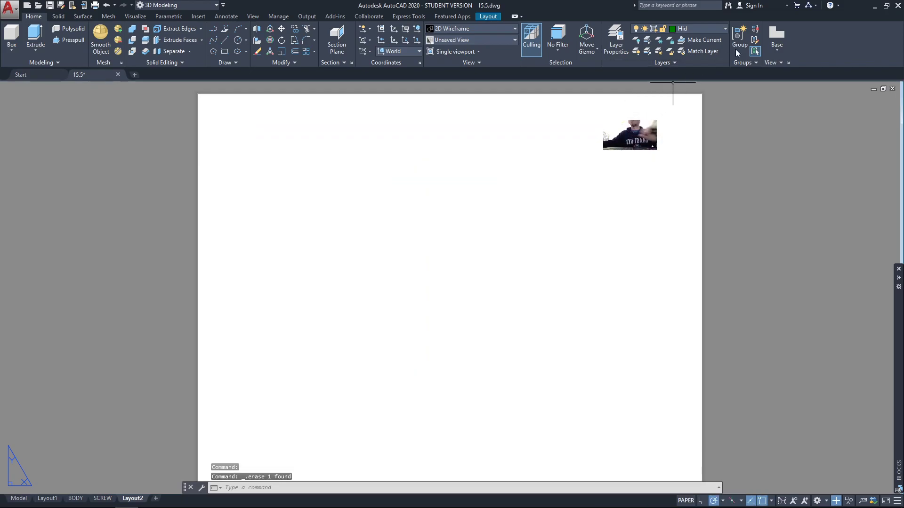
pyautogui.click(773, 48)
pyautogui.click(785, 68)
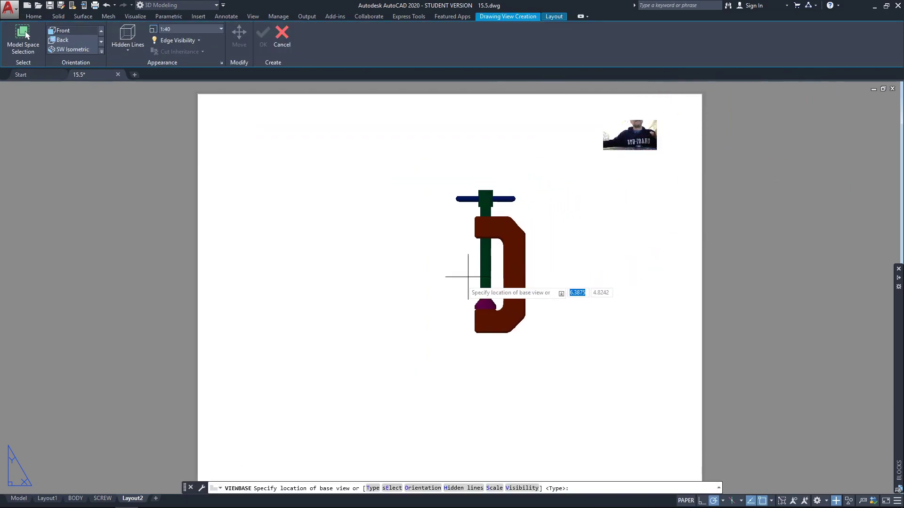
# Exclude the screw shaft and C-frame body, then place the handle-and-swivel view on Layout2
pyautogui.write('E')
pyautogui.press('Return')
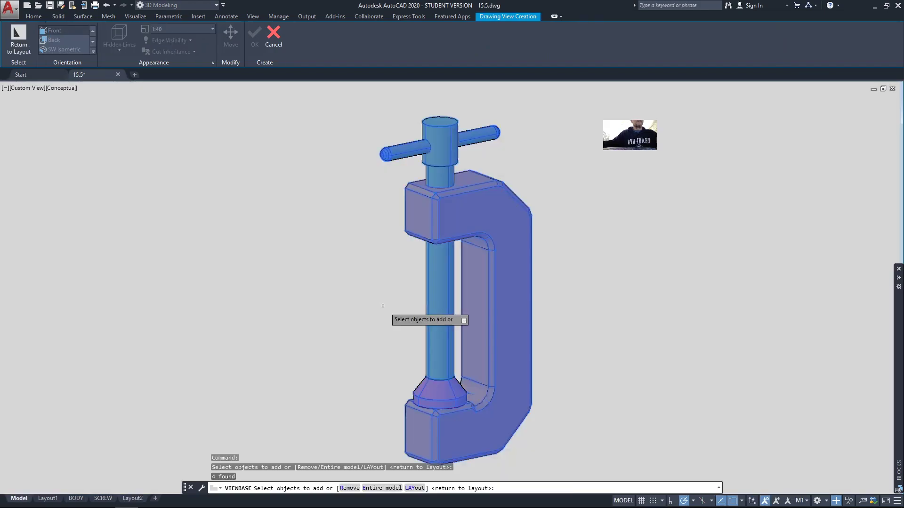
pyautogui.keyDown('shift'); pyautogui.click(442, 328); pyautogui.keyUp('shift')
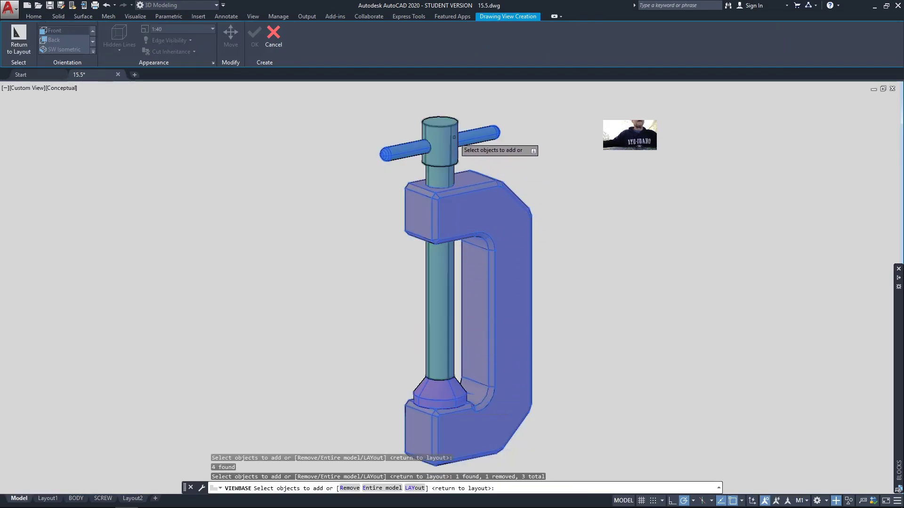
pyautogui.keyDown('shift'); pyautogui.click(492, 274); pyautogui.keyUp('shift')
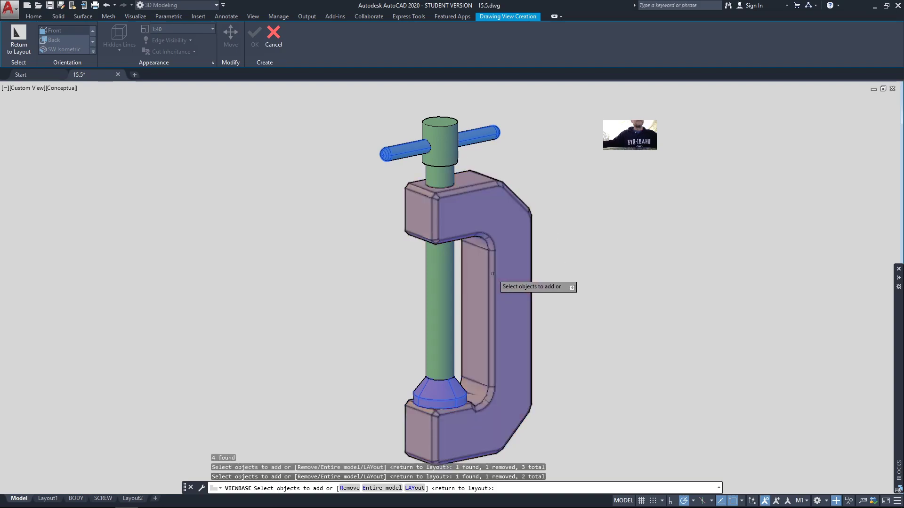
pyautogui.press('Return')
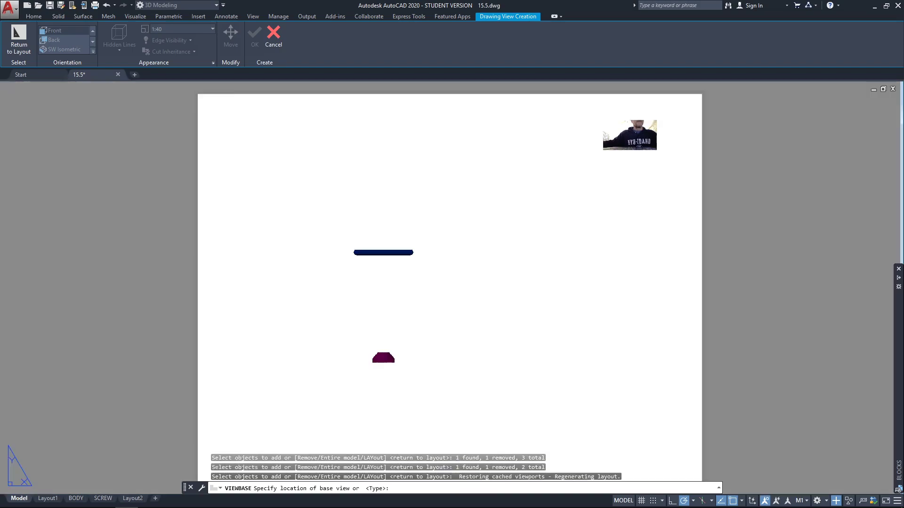
pyautogui.click(333, 276)
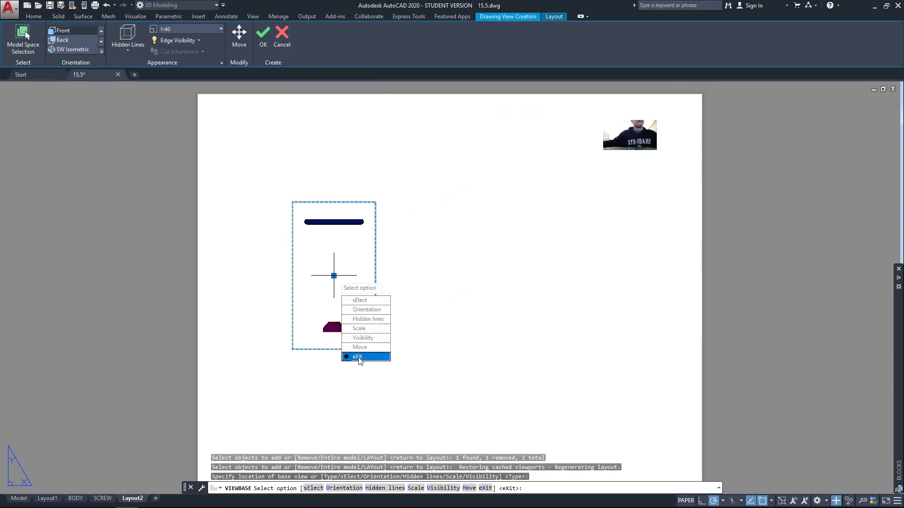
# Drop the T-handle so only the swivel remains, and project its top view above
pyautogui.click(359, 299)
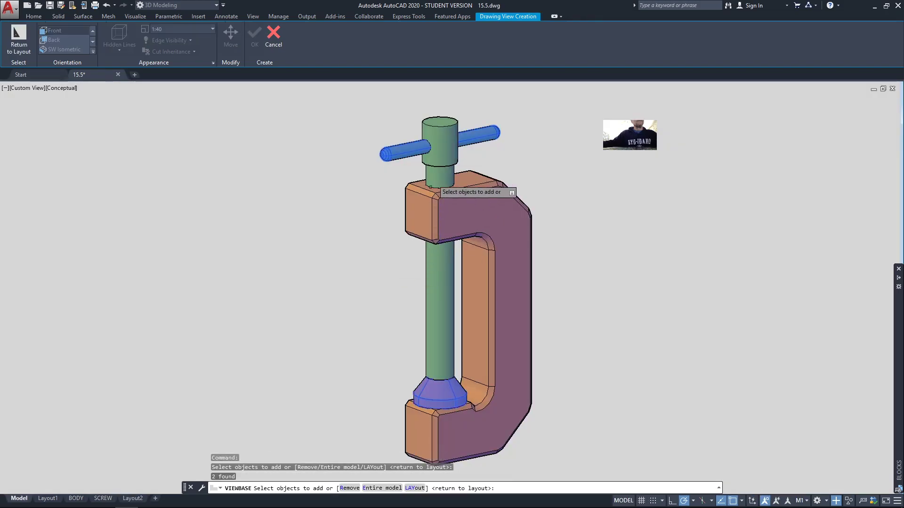
pyautogui.keyDown('shift'); pyautogui.click(479, 135); pyautogui.keyUp('shift')
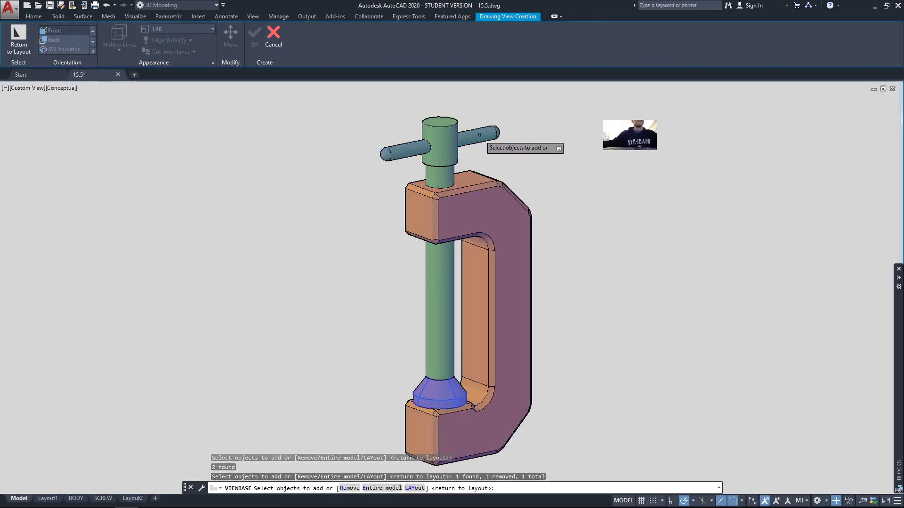
pyautogui.press('Return')
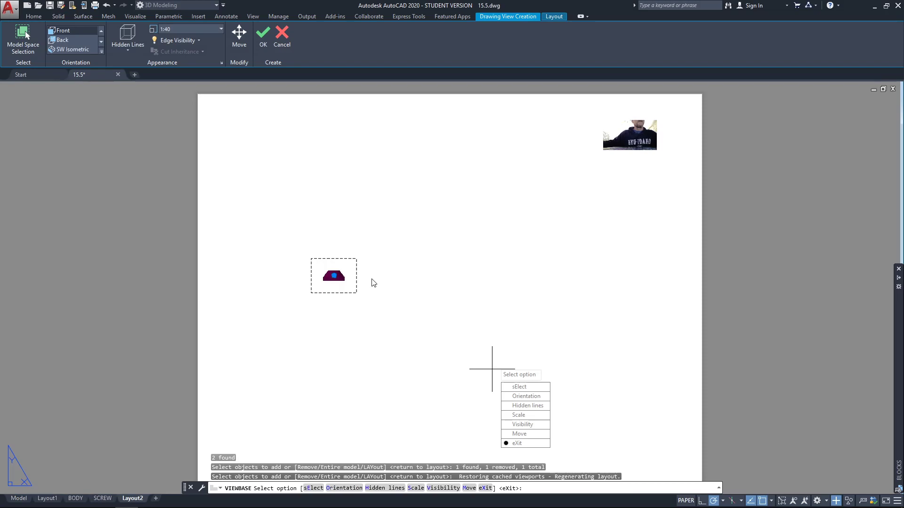
pyautogui.press('Return')
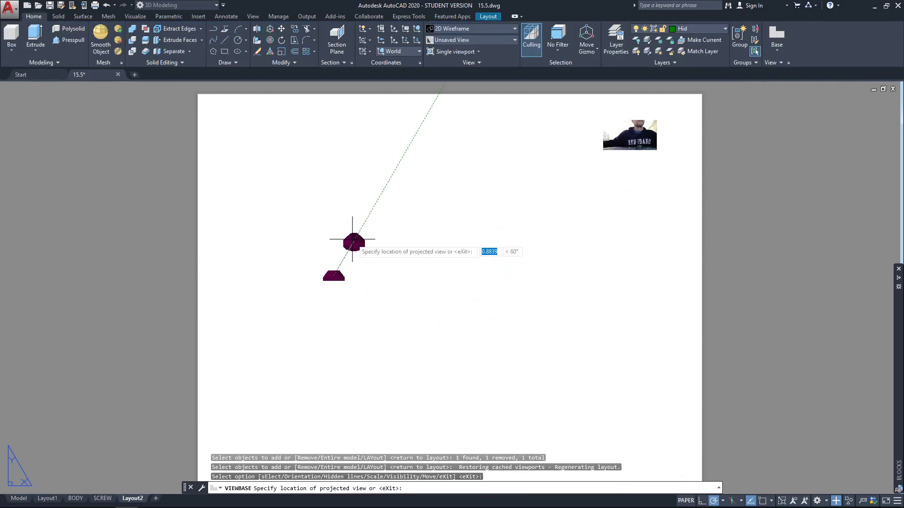
pyautogui.click(482, 249)
pyautogui.press('Return')
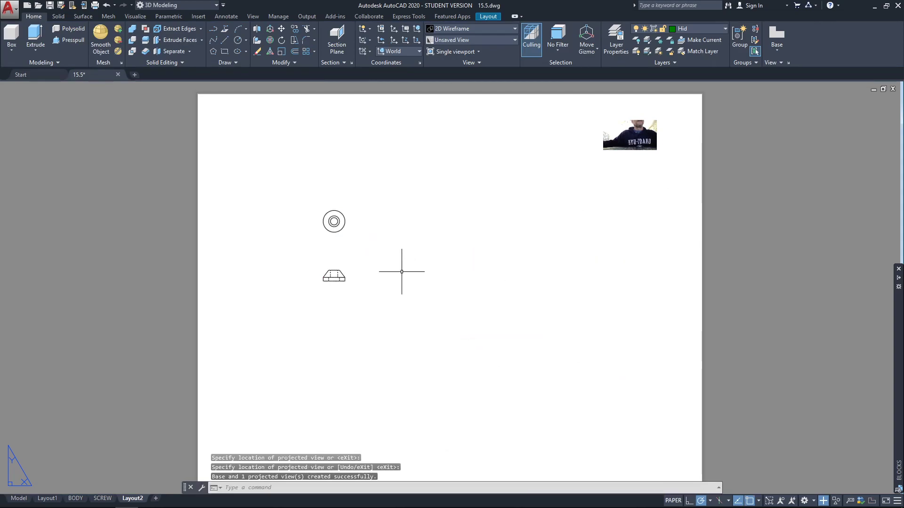
# Add a base view of the T-handle alone near the centre, with its end view to the right
pyautogui.click(784, 47)
pyautogui.click(787, 72)
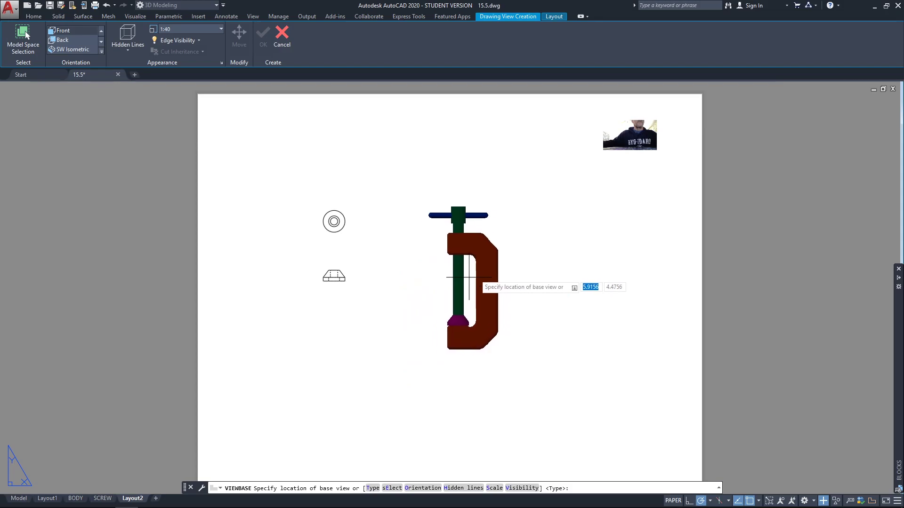
pyautogui.write('E')
pyautogui.press('Return')
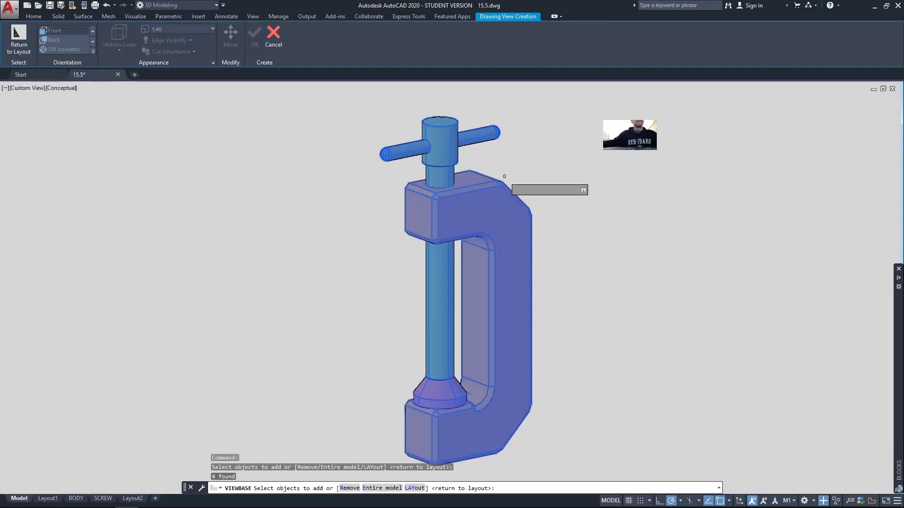
pyautogui.moveTo(571, 210)
pyautogui.keyDown('shift'); pyautogui.mouseDown()
pyautogui.moveTo(497, 267)
pyautogui.moveTo(369, 454)
pyautogui.moveTo(529, 447)
pyautogui.moveTo(538, 286)
pyautogui.mouseUp(); pyautogui.keyUp('shift')
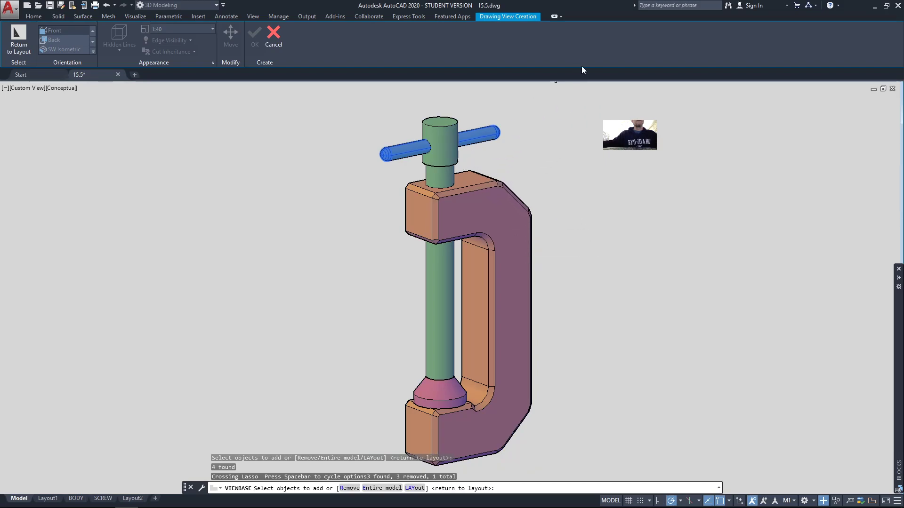
pyautogui.press('Return')
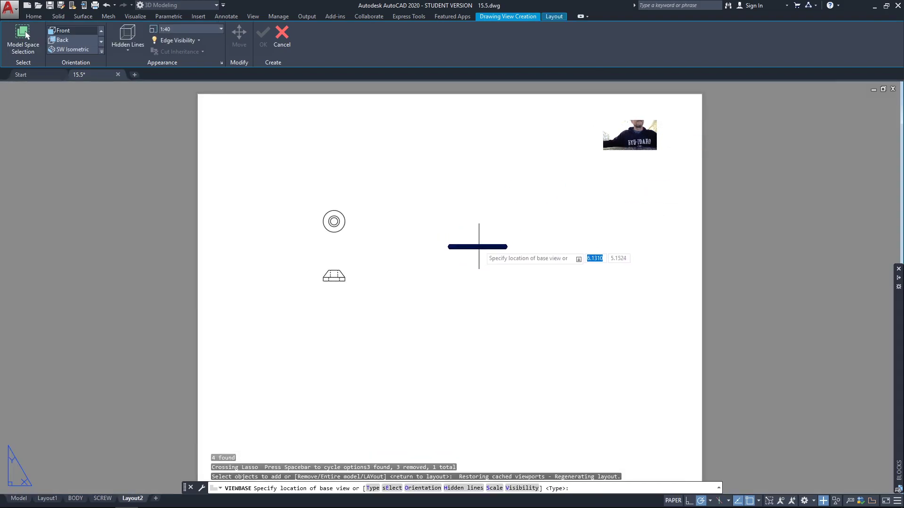
pyautogui.click(485, 249)
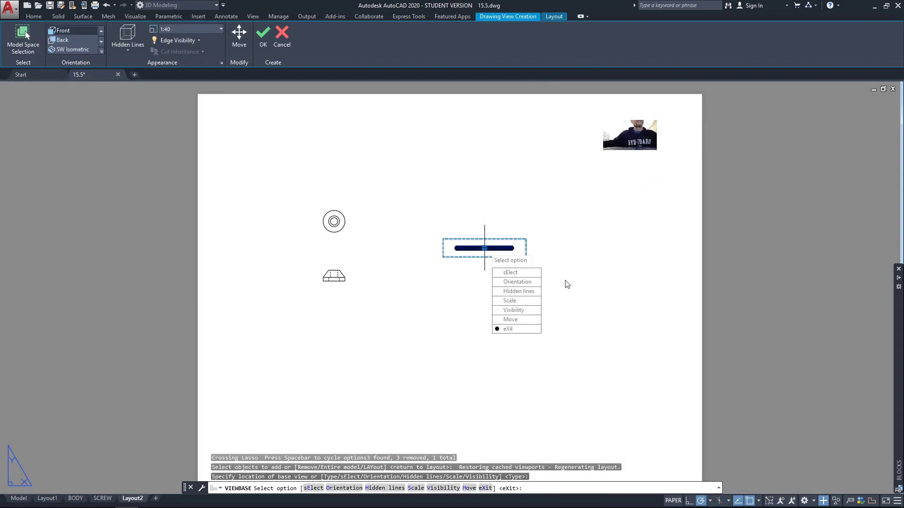
pyautogui.press('Return')
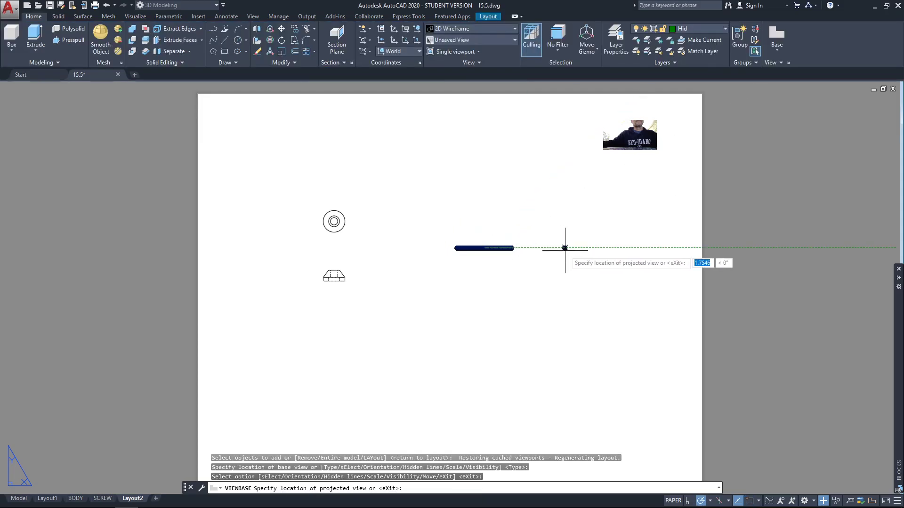
pyautogui.click(564, 248)
pyautogui.press('Return')
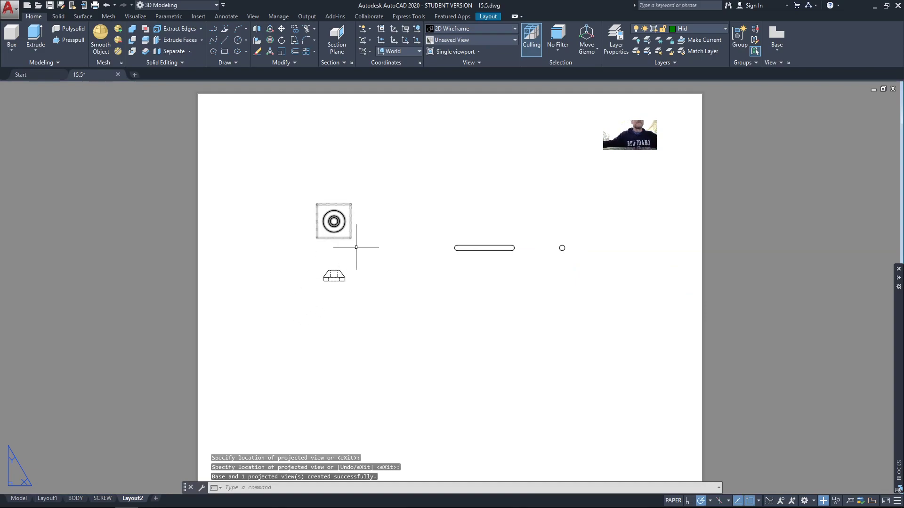
# On Layout2, rescale the swivel view to M1 and enlarge the long handle view
pyautogui.click(340, 272)
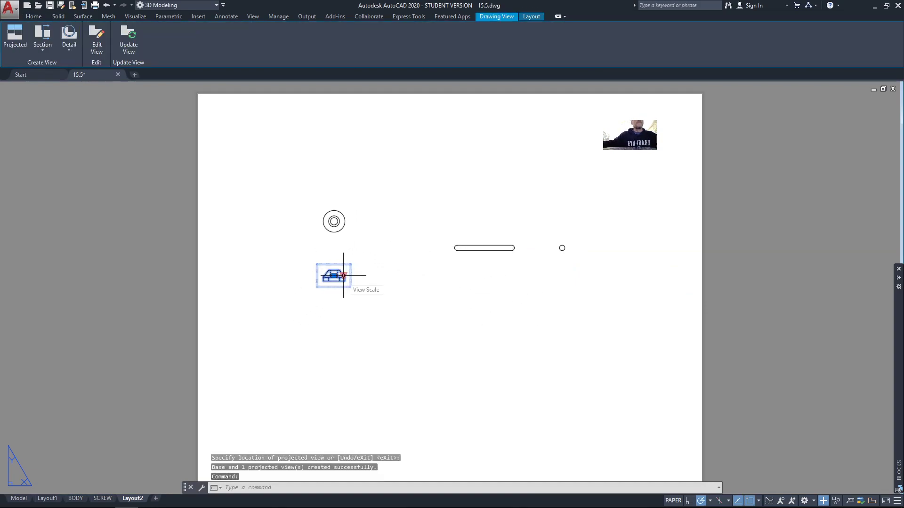
pyautogui.click(344, 275)
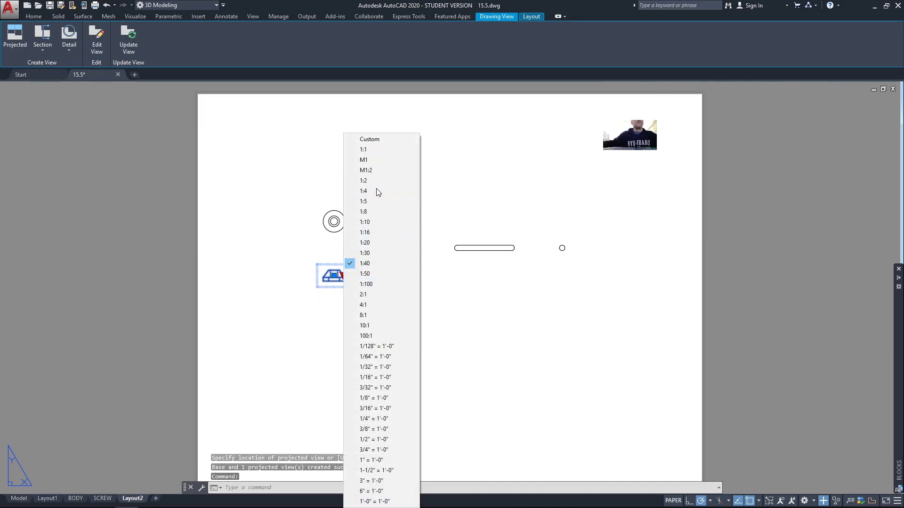
pyautogui.click(378, 159)
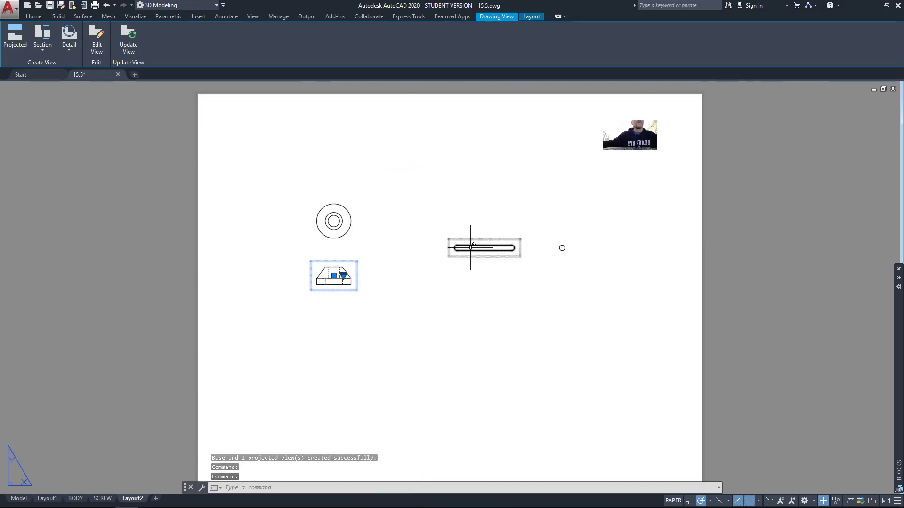
pyautogui.press('Escape')
pyautogui.click(498, 247)
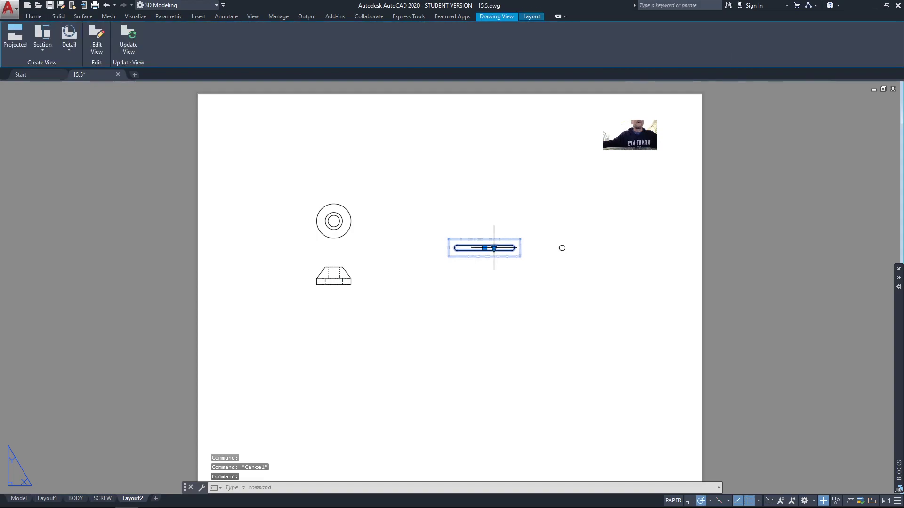
pyautogui.click(494, 248)
pyautogui.click(518, 159)
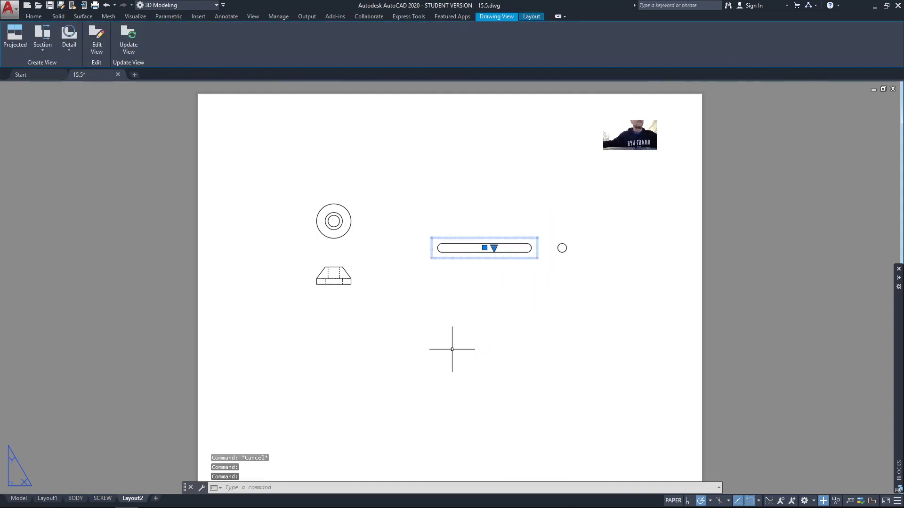
# Rescale the screw views on the SCREW sheet to M1
pyautogui.click(103, 499)
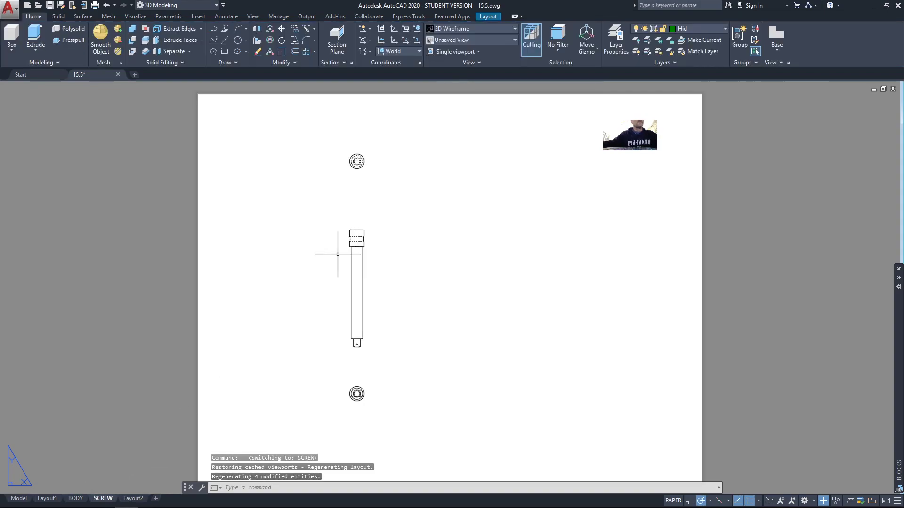
pyautogui.click(363, 249)
pyautogui.click(366, 289)
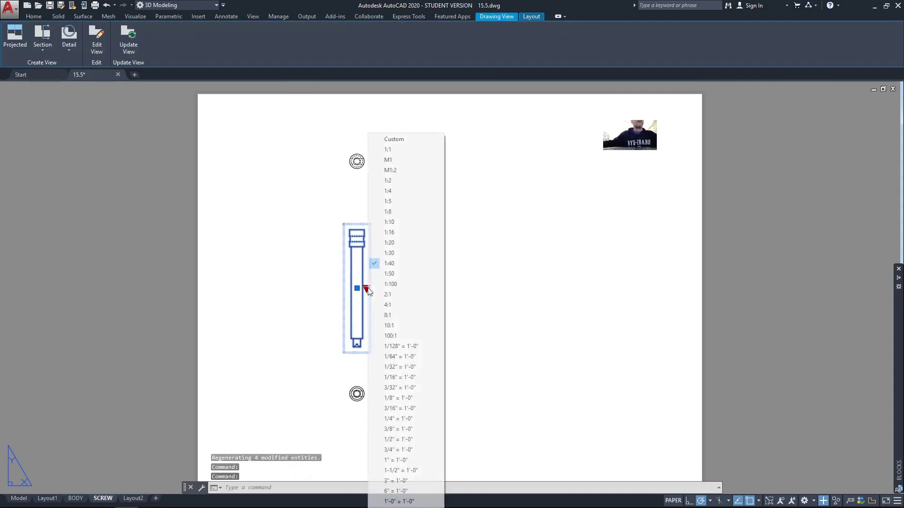
pyautogui.click(416, 160)
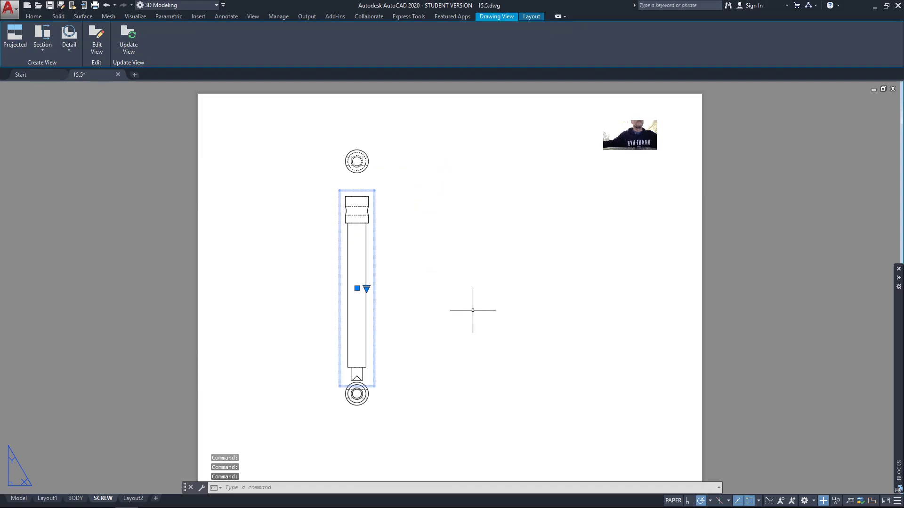
pyautogui.press('Escape')
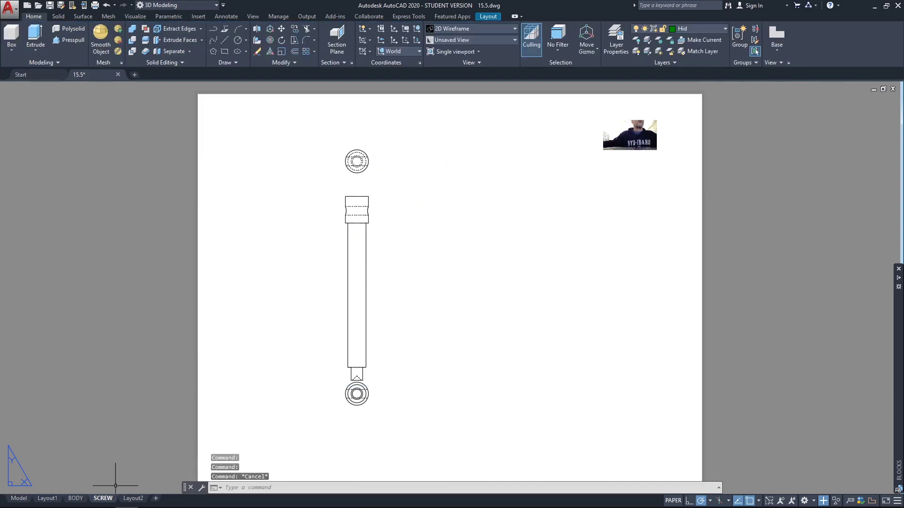
# Rescale the body views on the BODY sheet to M1
pyautogui.click(75, 499)
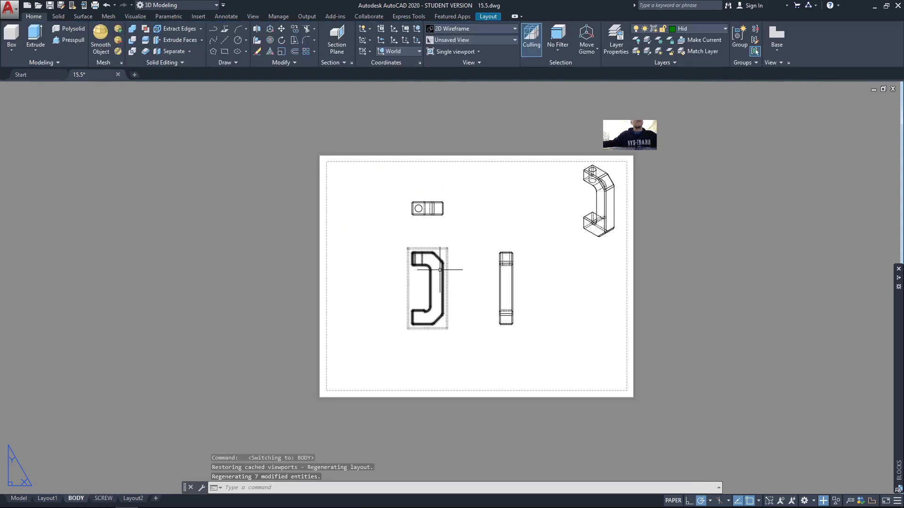
pyautogui.click(441, 290)
pyautogui.click(437, 288)
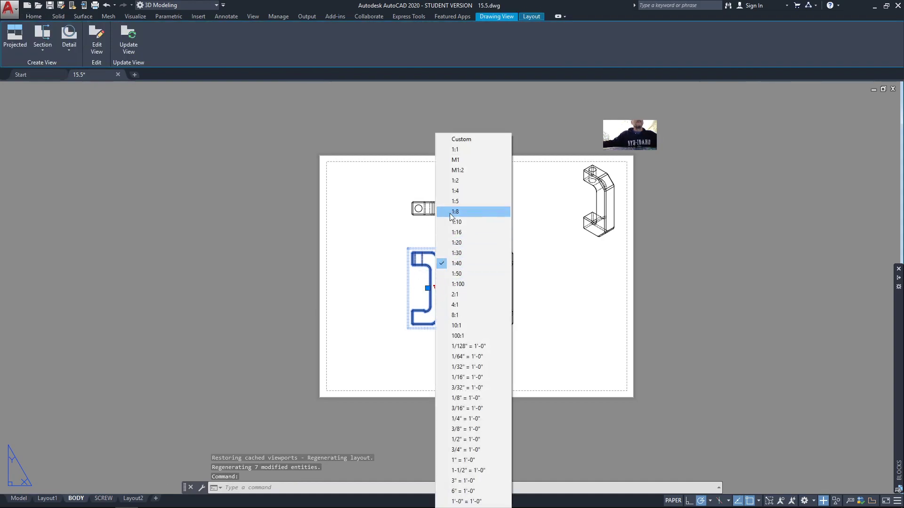
pyautogui.click(455, 160)
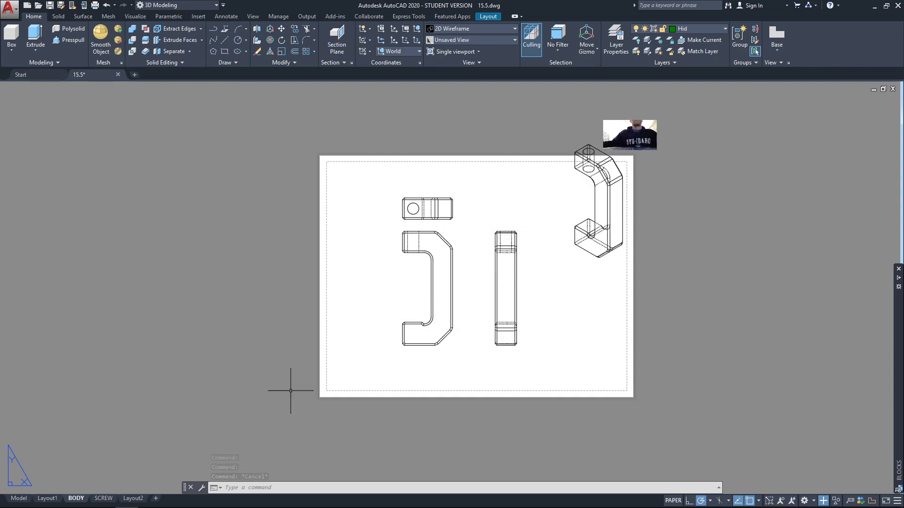
# Create a new Layout3 sheet and open it
pyautogui.click(47, 498)
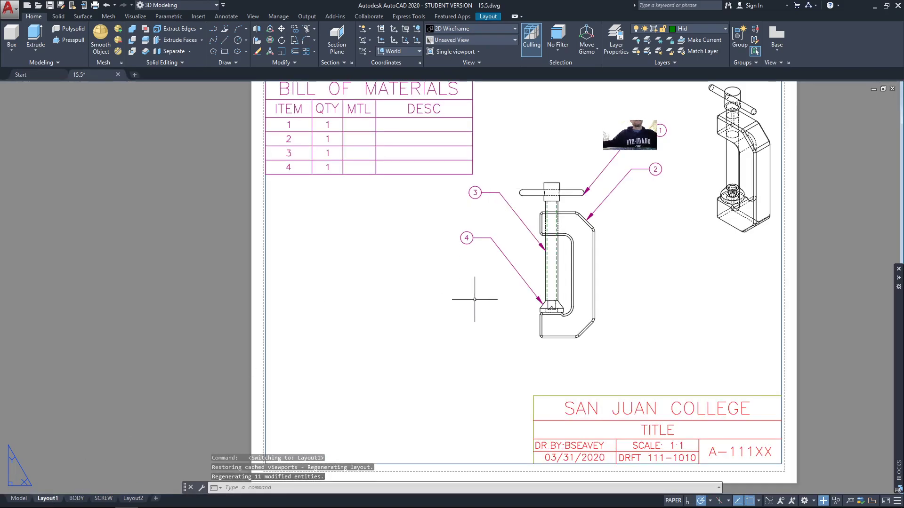
pyautogui.scroll(-2, 523, 248)
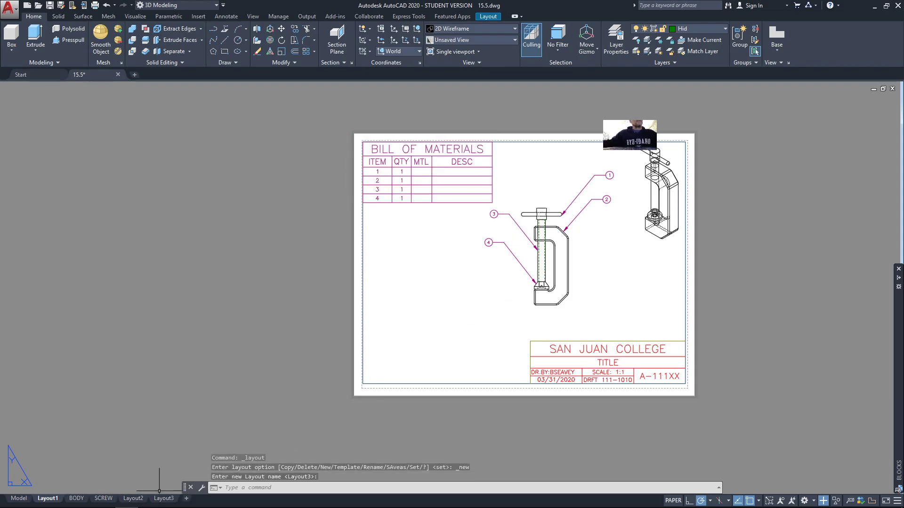
pyautogui.click(155, 499)
pyautogui.click(163, 499)
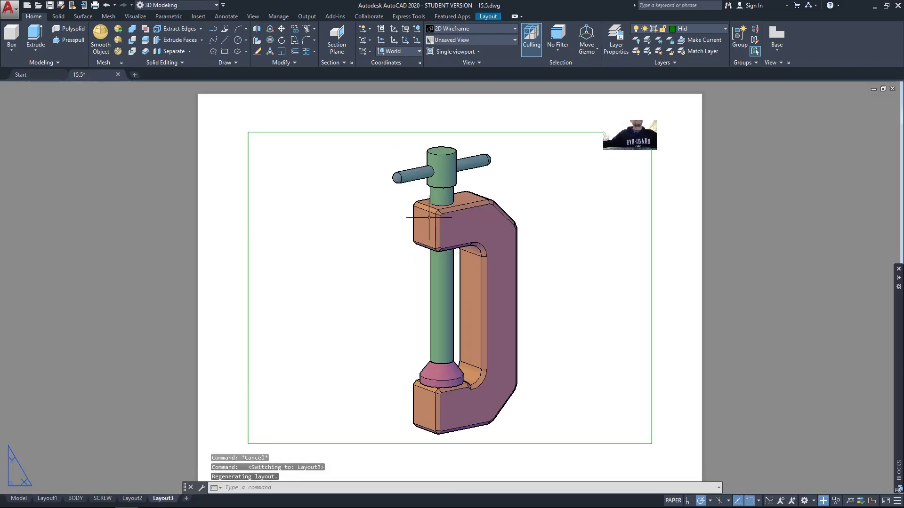
# Stretch the clamp viewport's top-right and bottom-left corners out toward the paper edges
pyautogui.click(545, 132)
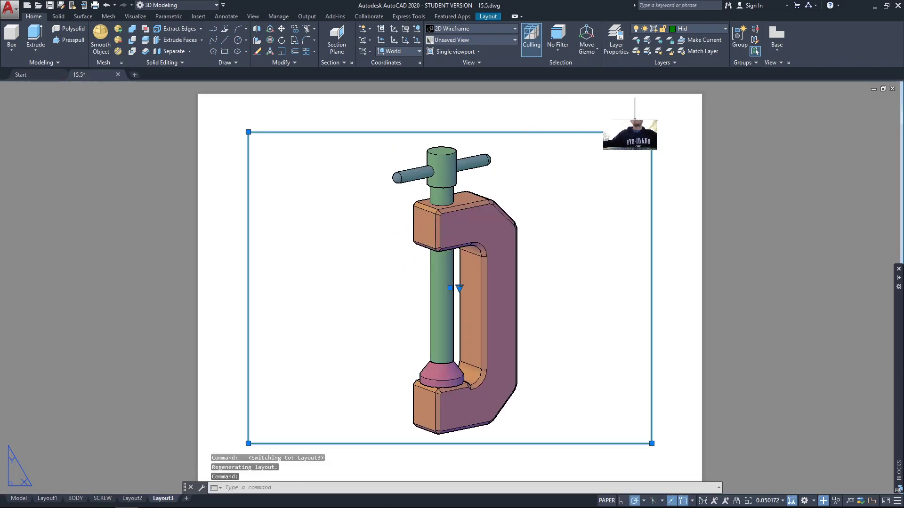
pyautogui.click(651, 132)
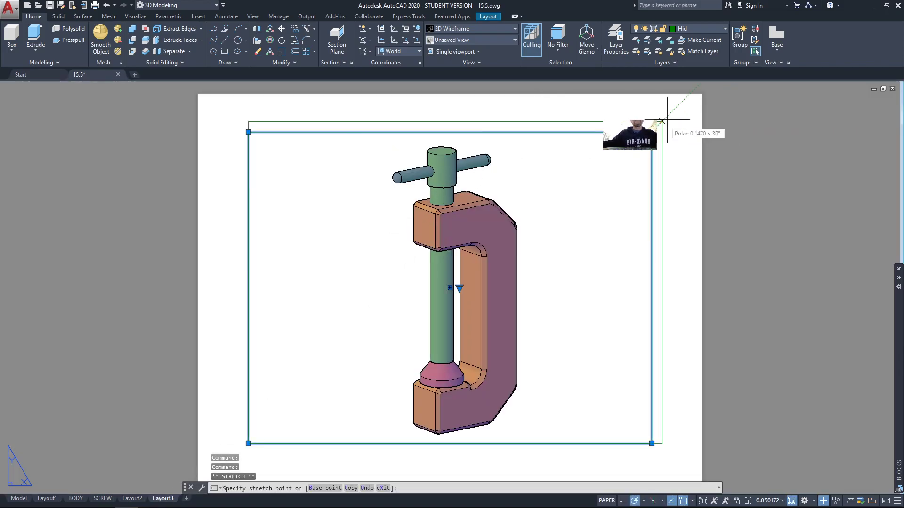
pyautogui.click(685, 107)
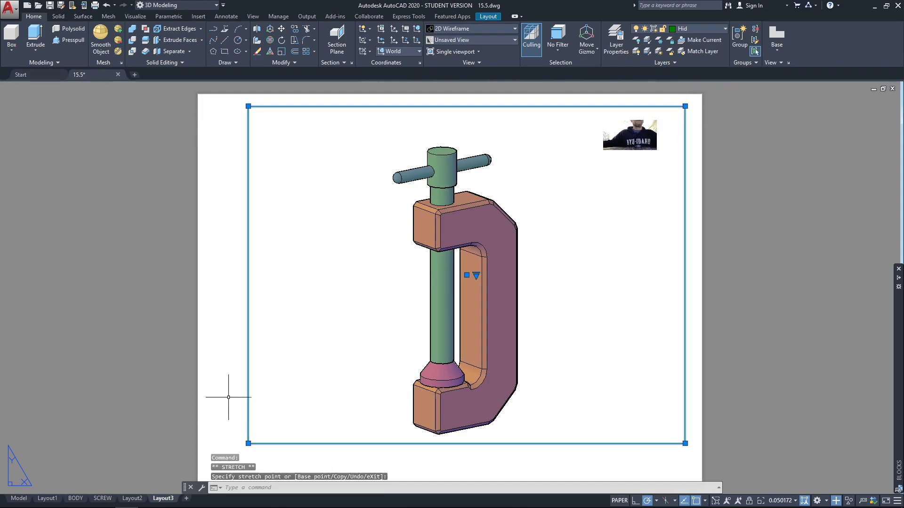
pyautogui.click(249, 444)
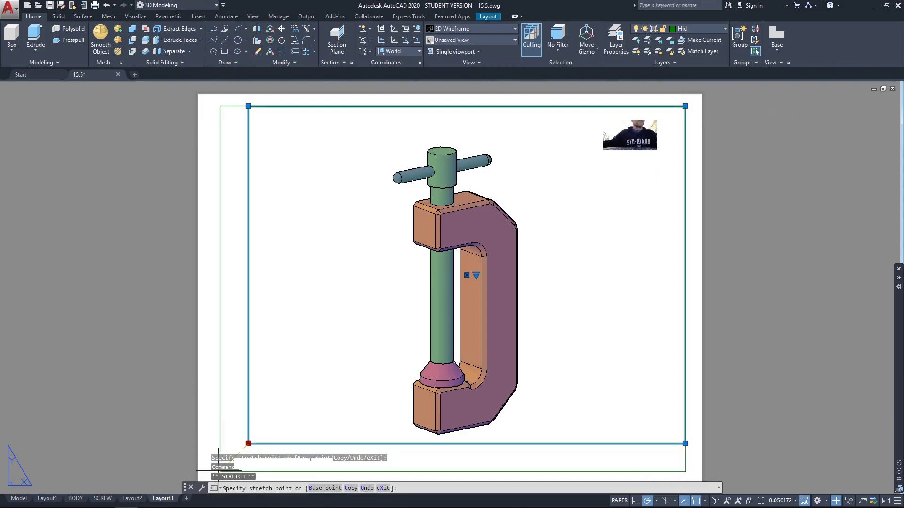
pyautogui.moveTo(218, 470); pyautogui.dragTo(295, 335, button='middle')
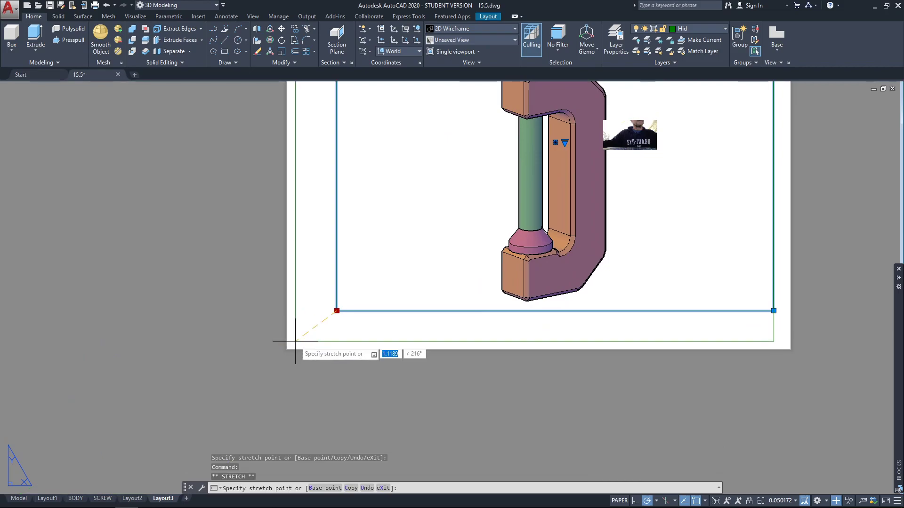
pyautogui.click(296, 340)
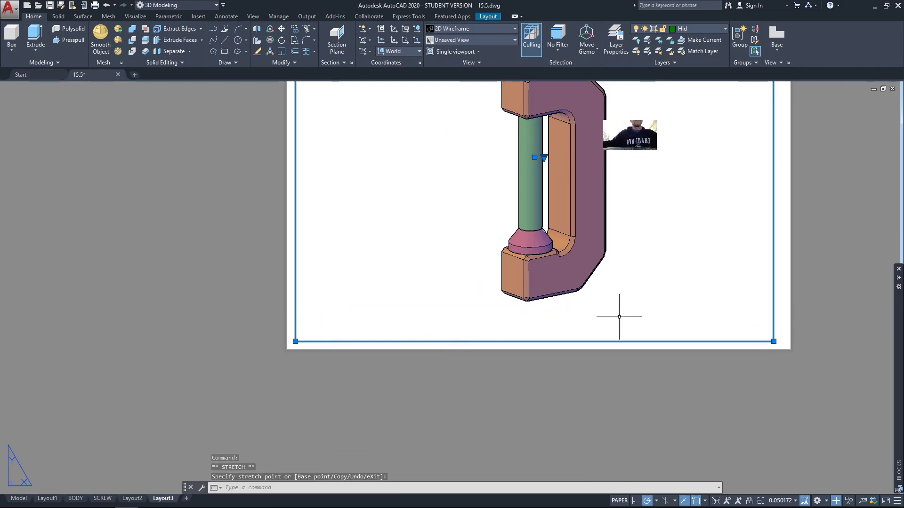
# Move the viewport border onto the VP layer and dismiss the frozen-layer warning
pyautogui.click(725, 29)
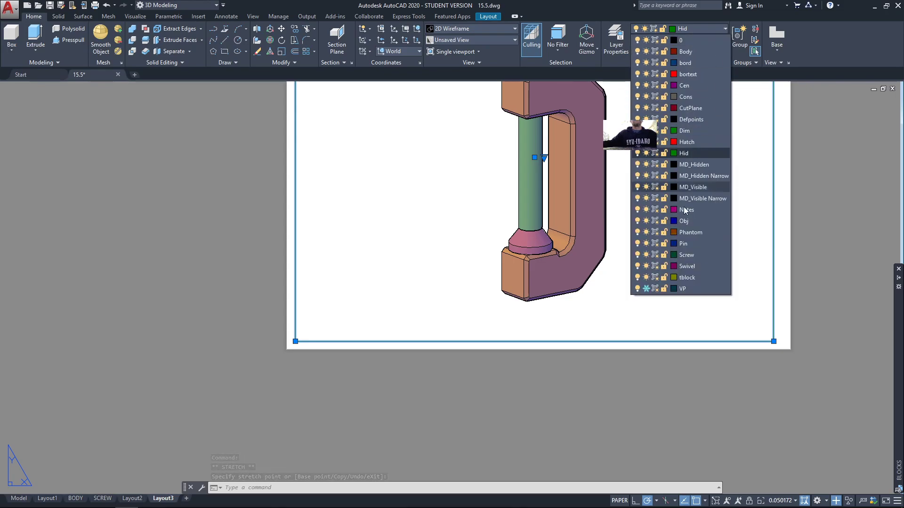
pyautogui.click(685, 289)
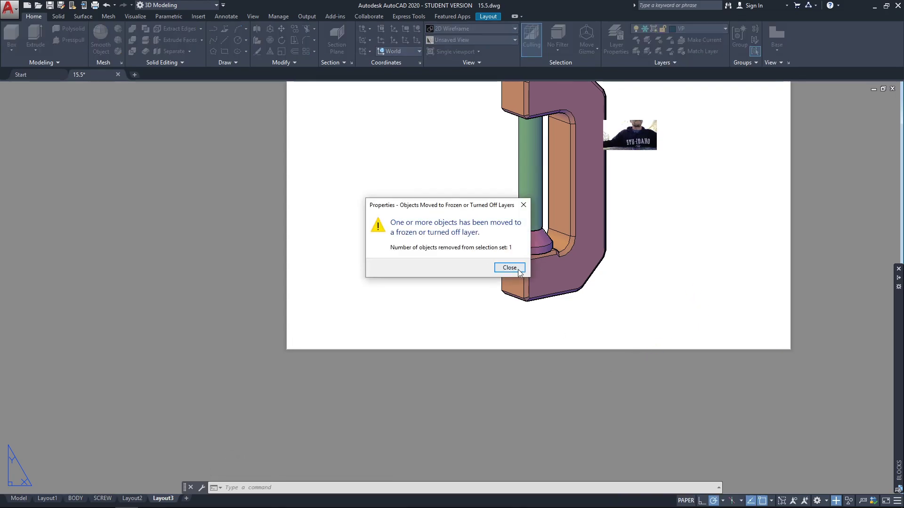
pyautogui.click(510, 268)
pyautogui.moveTo(565, 339); pyautogui.dragTo(473, 439, button='middle')
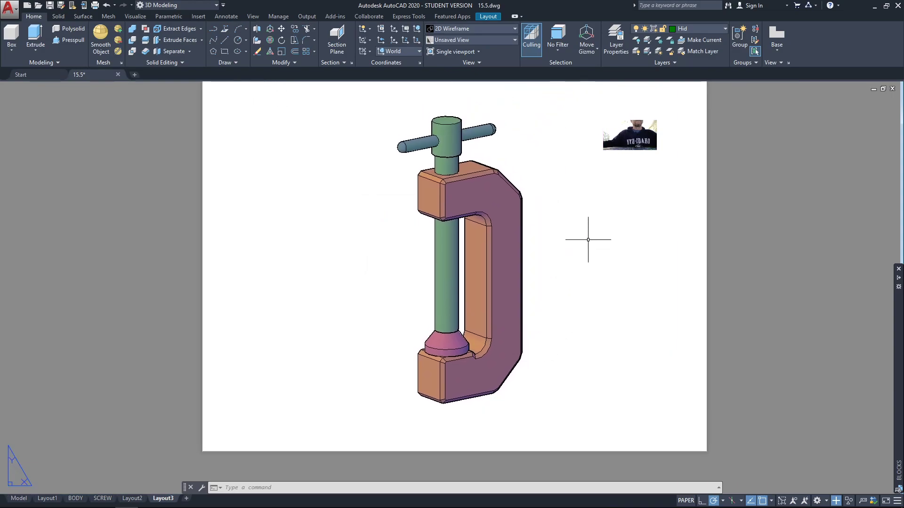
# Go back to the SCREW sheet showing the screw's front and end views
pyautogui.scroll(-2, 583, 241)
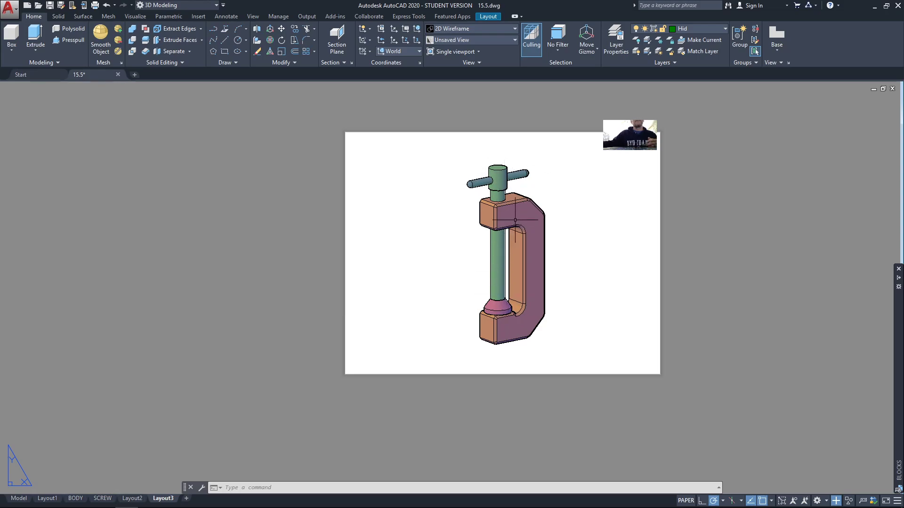
pyautogui.click(132, 498)
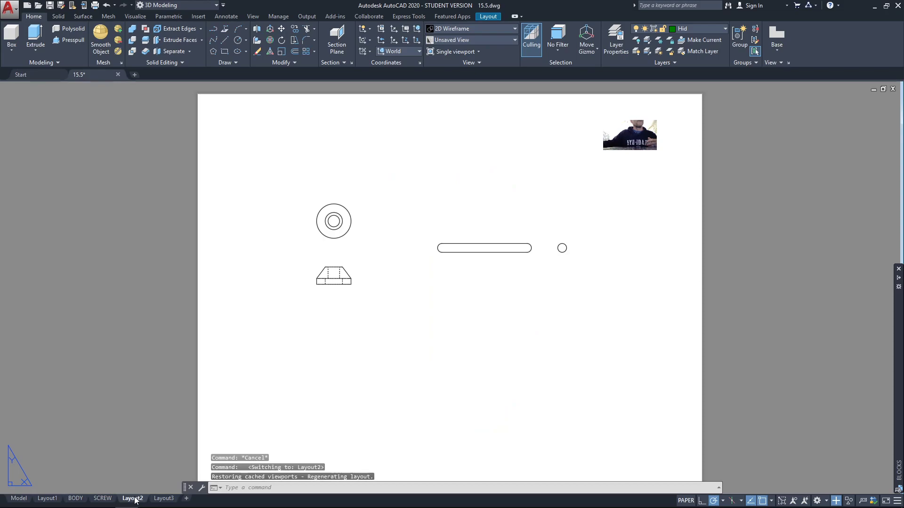
pyautogui.click(103, 498)
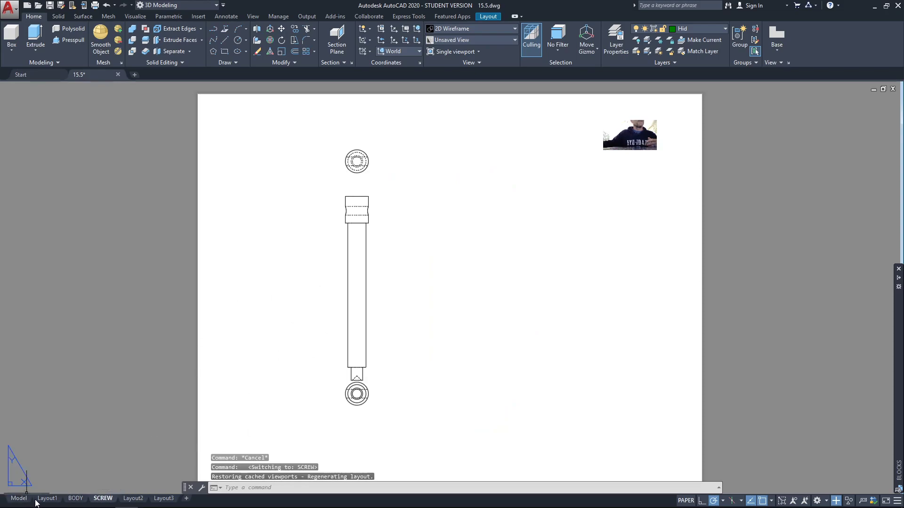